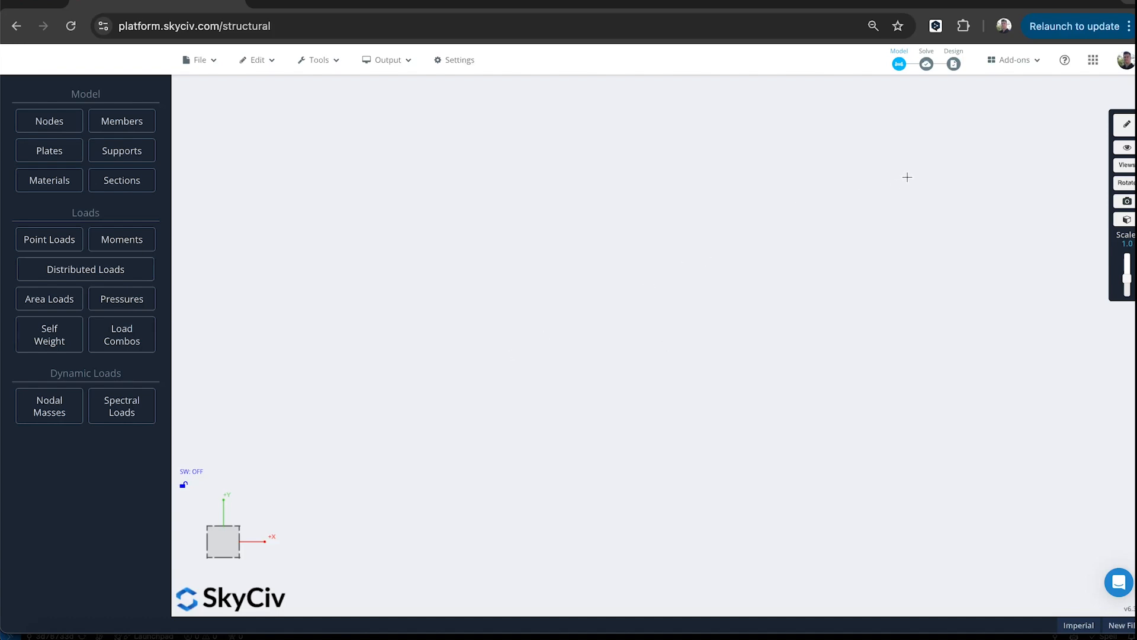
Open the Science Olympiad 2024-25 (TOWER) add-on and move its window clear of the add-ons list
{"action": "left_click", "coordinate": [1012, 60]}
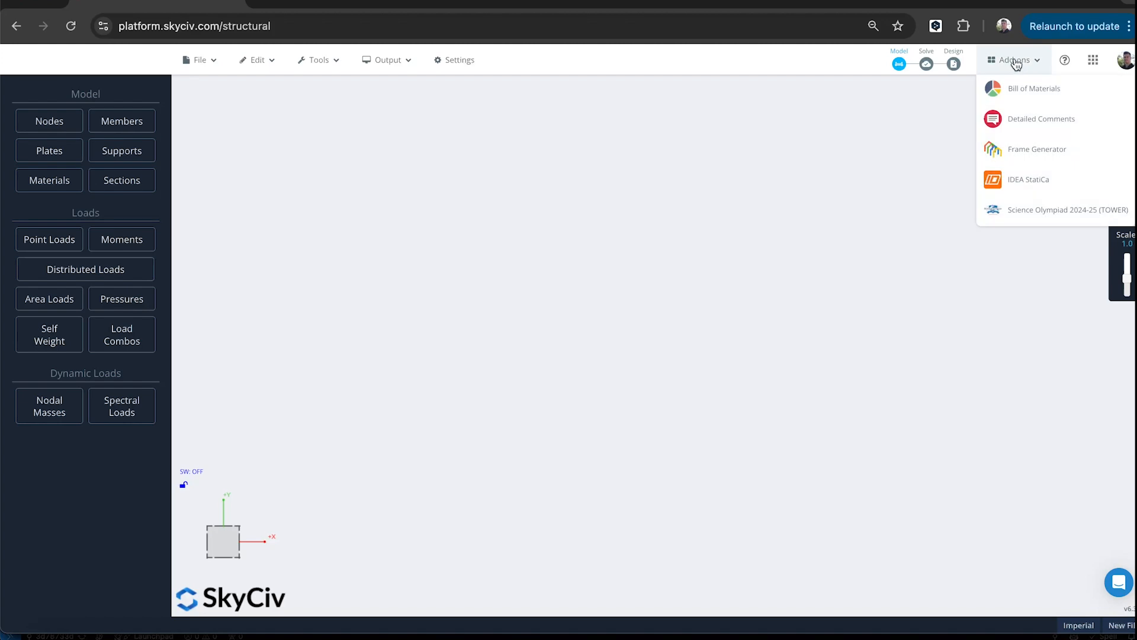
{"action": "left_click", "coordinate": [1047, 216]}
{"action": "left_click_drag", "start_coordinate": [587, 117], "coordinate": [452, 111]}
{"action": "left_click", "coordinate": [1018, 60]}
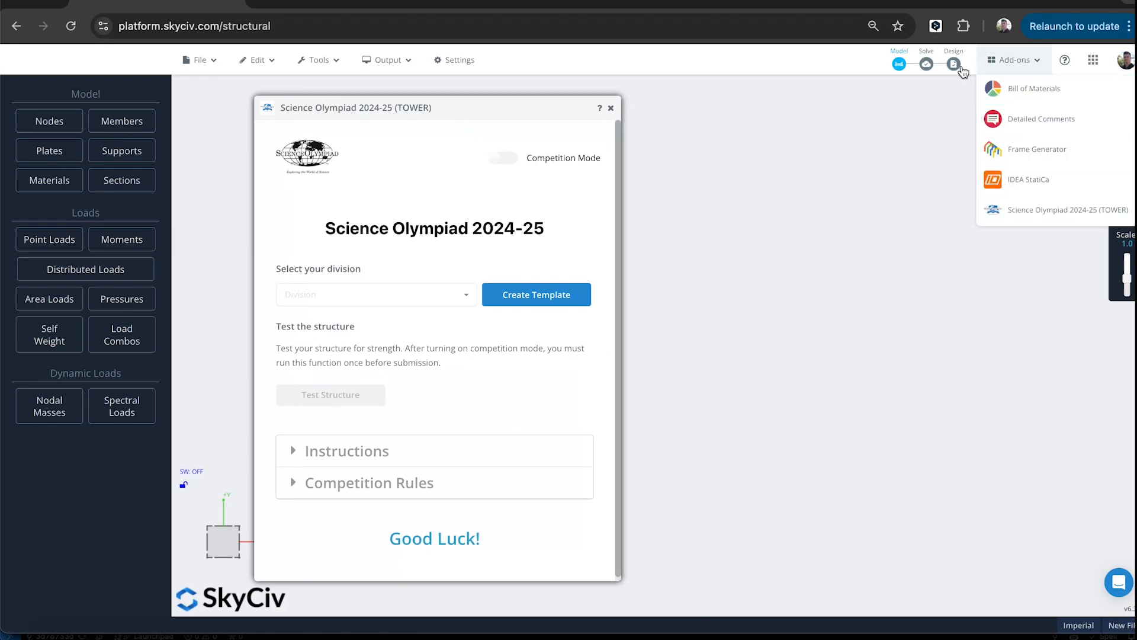
Open the account's software settings in a new browser tab and examine the Add-Ons and Integrations list
{"action": "key", "text": "super+t"}
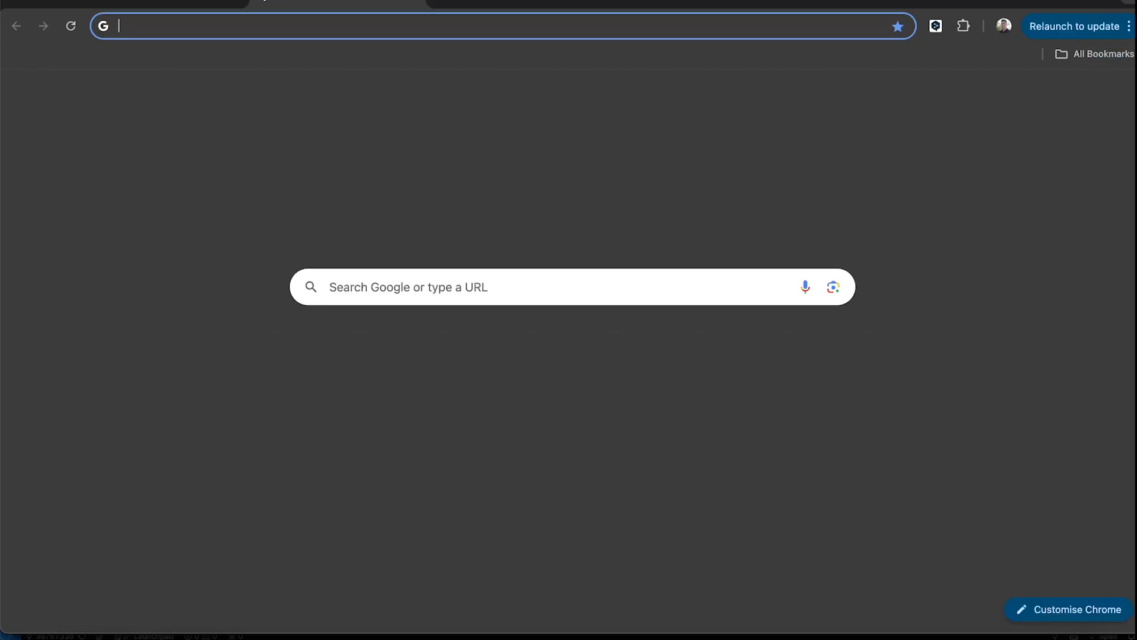
{"action": "type", "text": "acco"}
{"action": "key", "text": "Return"}
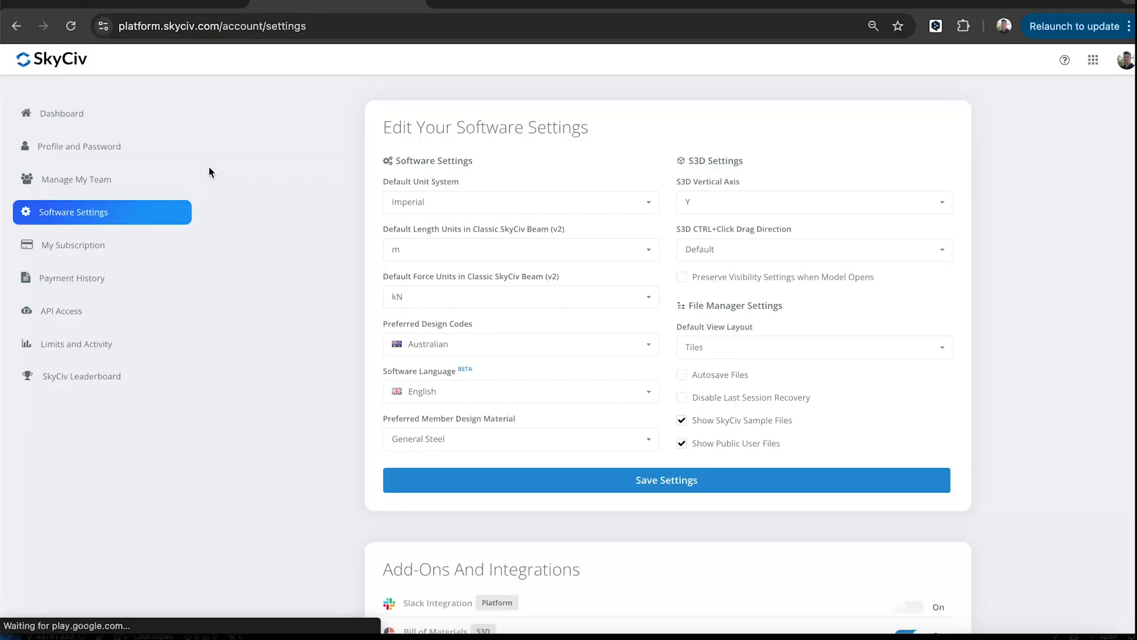
{"action": "scroll", "coordinate": [490, 310], "scroll_direction": "down", "scroll_amount": 5}
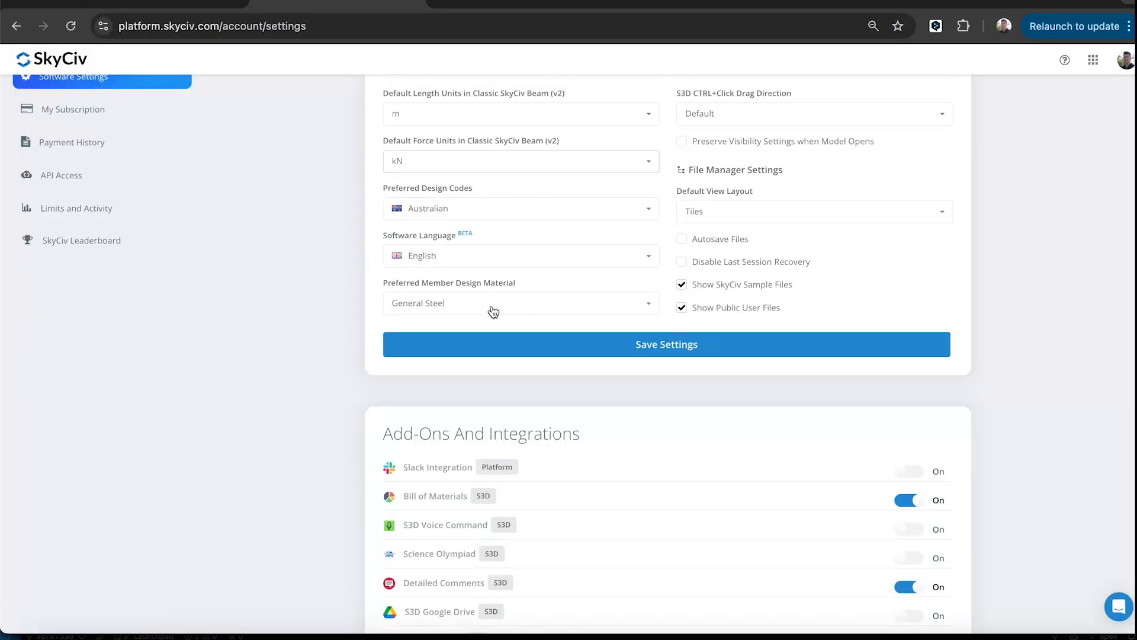
{"action": "left_click", "coordinate": [451, 356]}
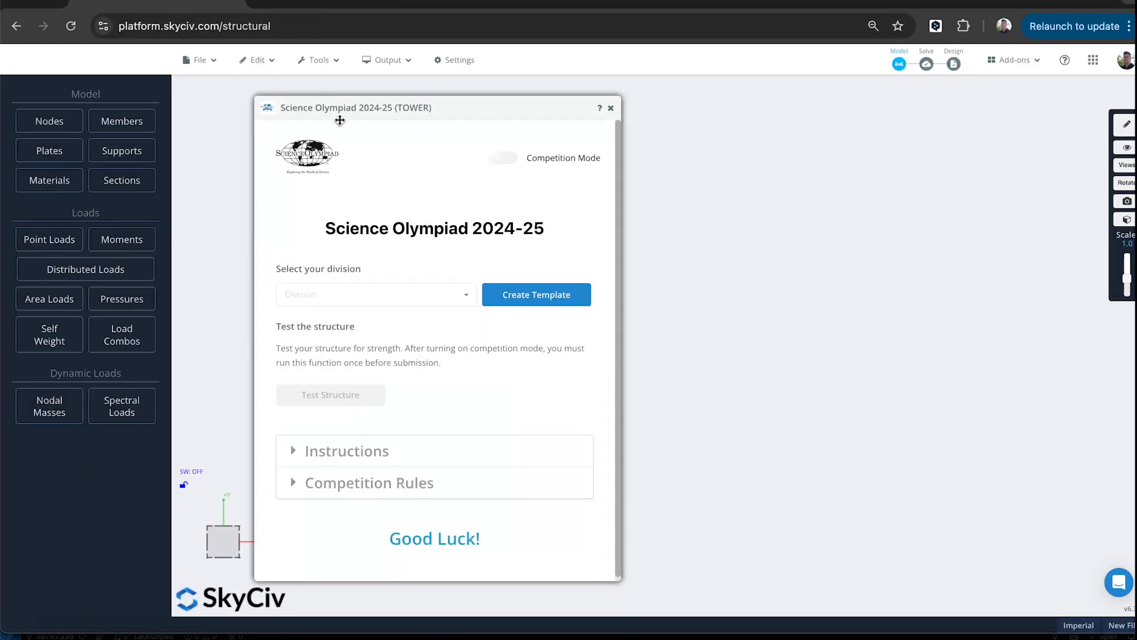
Set the division to Division C and create its template, accepting the replacement of the current model
{"action": "left_click_drag", "start_coordinate": [342, 110], "coordinate": [434, 110]}
{"action": "left_click", "coordinate": [504, 301]}
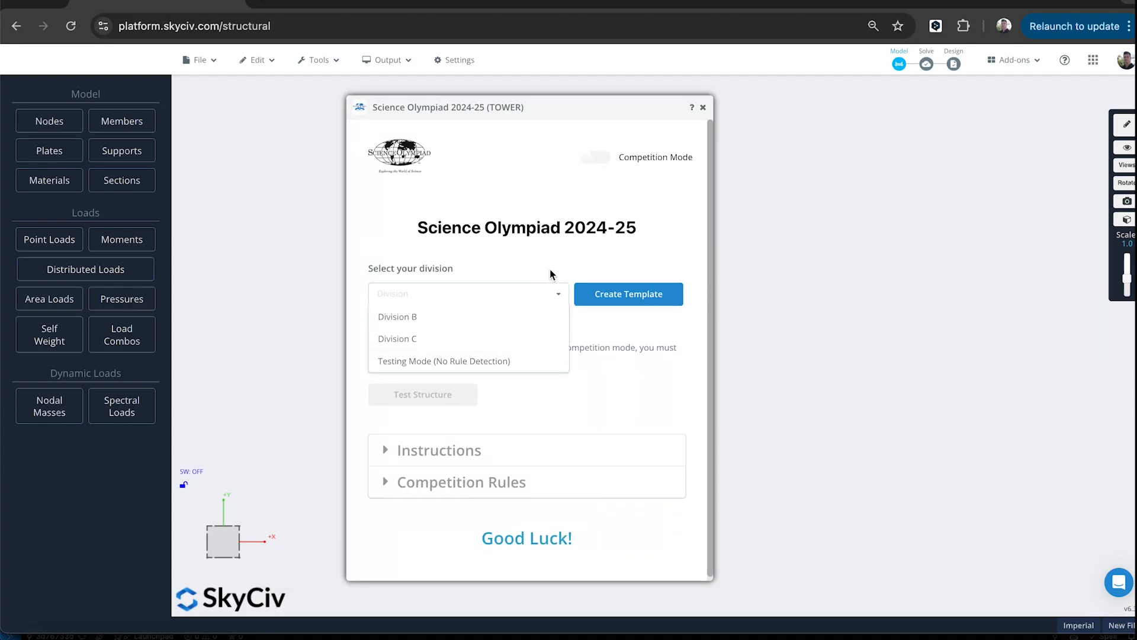
{"action": "left_click", "coordinate": [413, 342]}
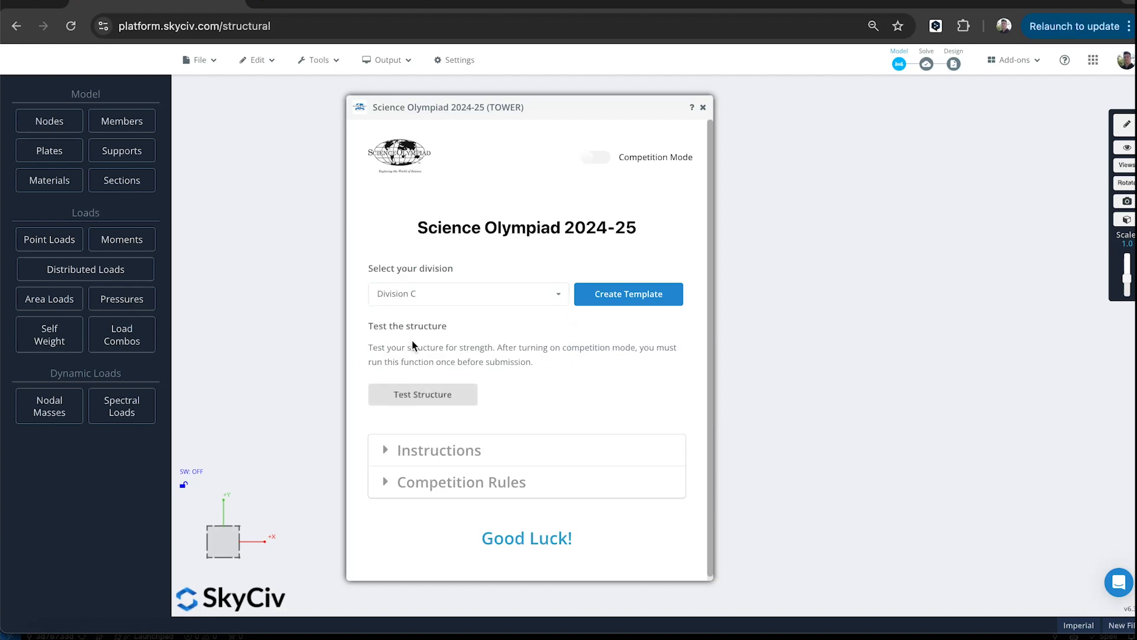
{"action": "left_click", "coordinate": [646, 297]}
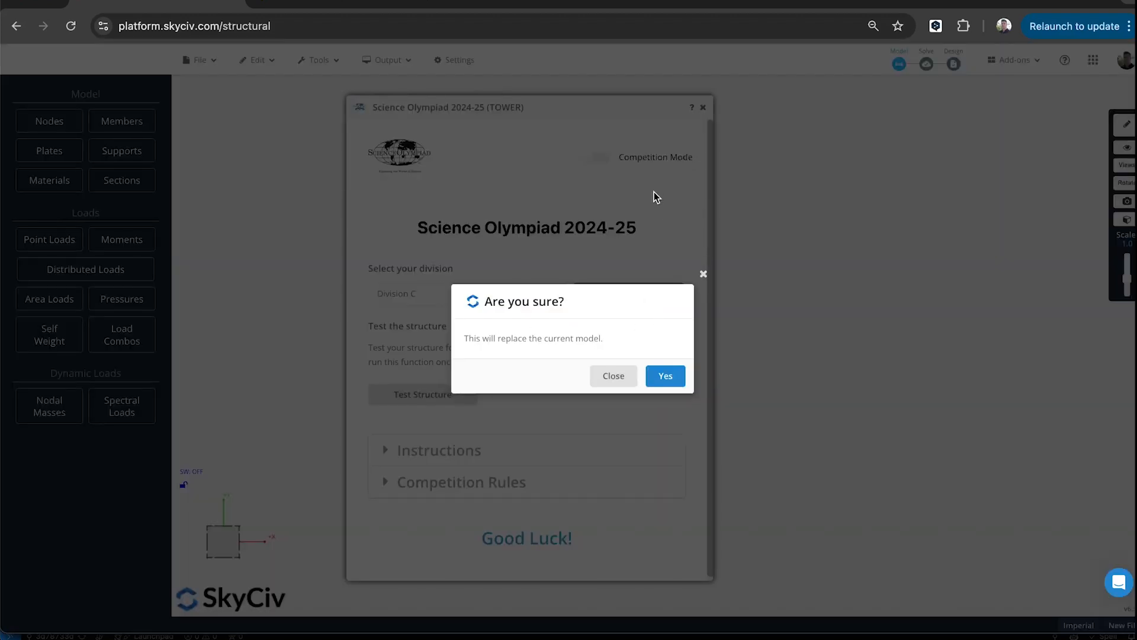
{"action": "left_click", "coordinate": [672, 379]}
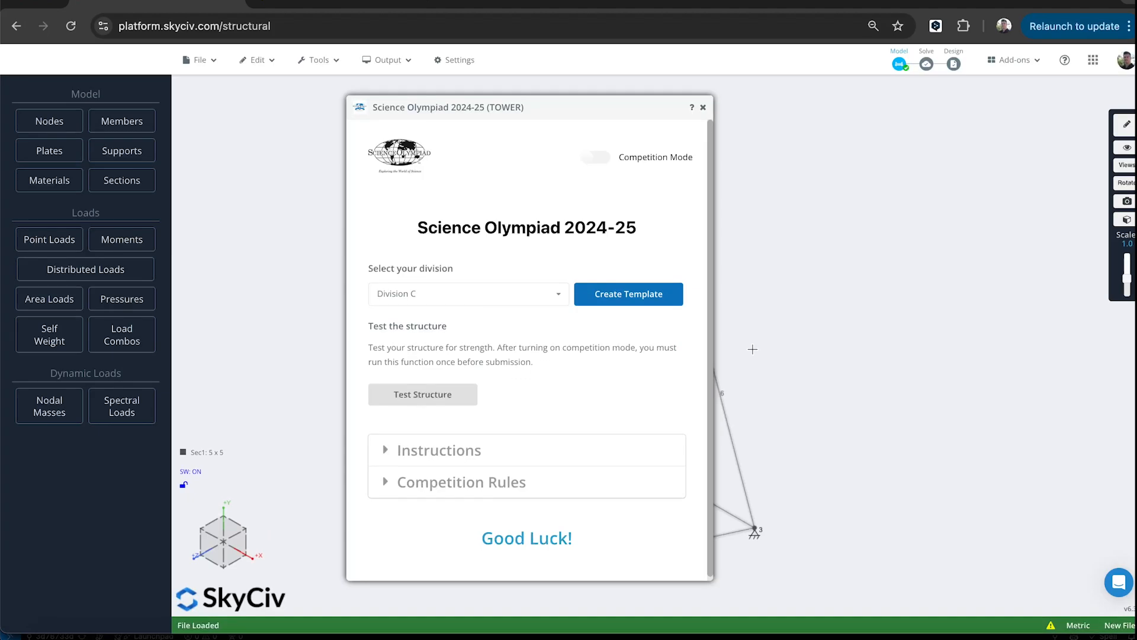
Move the Science Olympiad window off the tower, inspect the template model and run the structure test
{"action": "left_click_drag", "start_coordinate": [630, 109], "coordinate": [394, 103]}
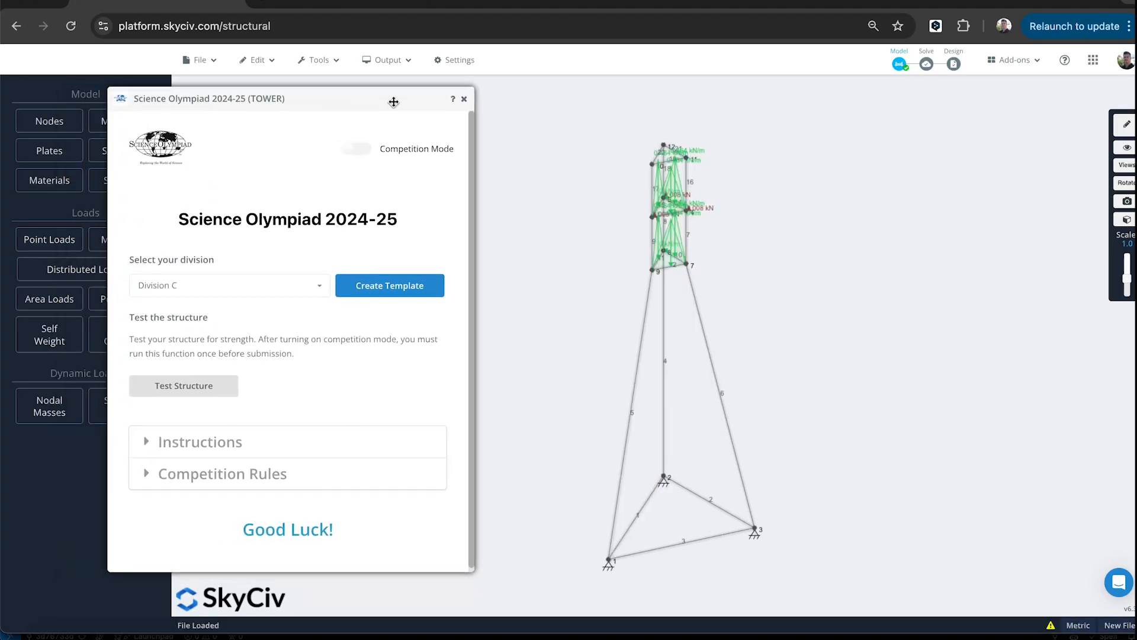
{"action": "mouse_move", "coordinate": [833, 288]}
{"action": "left_mouse_down"}
{"action": "mouse_move", "coordinate": [904, 262]}
{"action": "mouse_move", "coordinate": [815, 284]}
{"action": "left_mouse_up"}
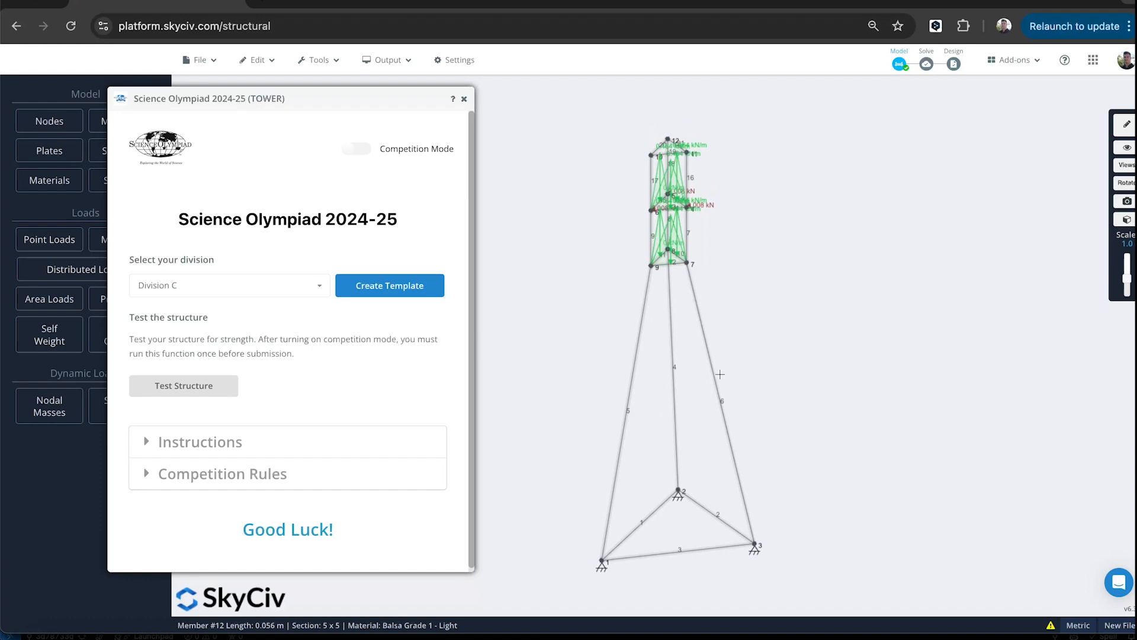
{"action": "left_click_drag", "start_coordinate": [810, 471], "coordinate": [887, 449]}
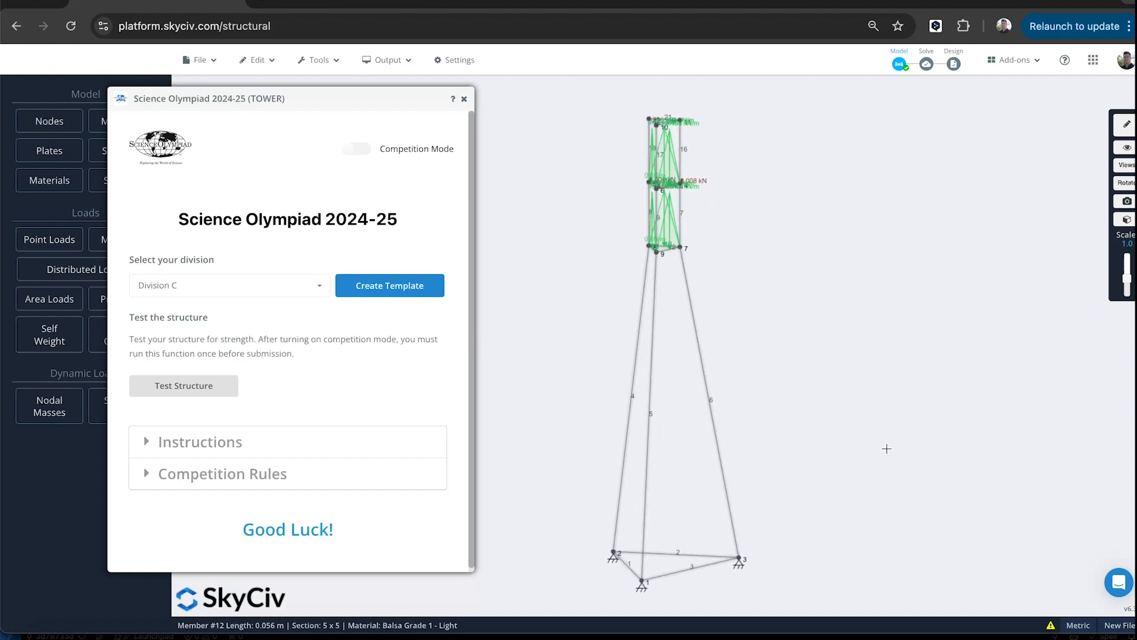
{"action": "left_click_drag", "start_coordinate": [904, 411], "coordinate": [821, 414]}
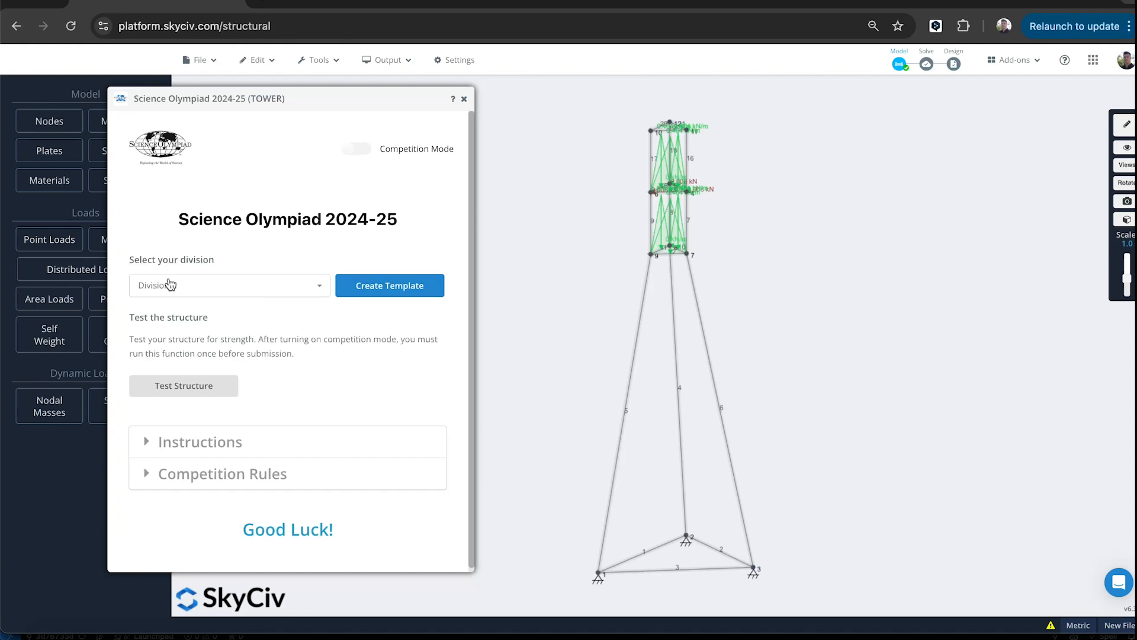
{"action": "left_click", "coordinate": [190, 386]}
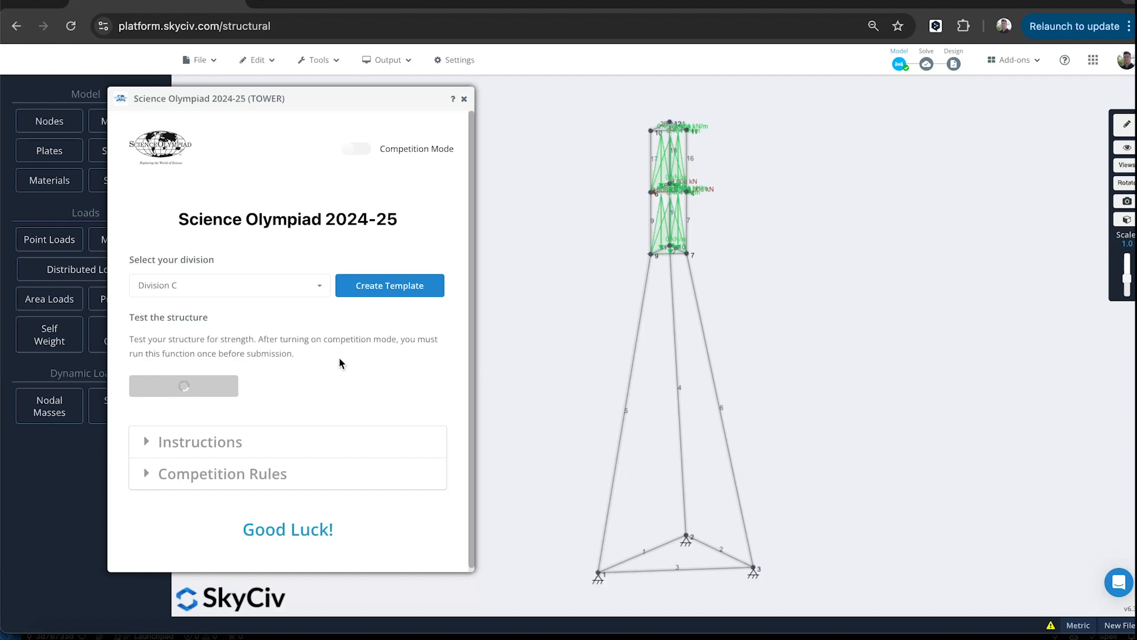
{"action": "scroll", "coordinate": [342, 364], "scroll_direction": "down", "scroll_amount": 1}
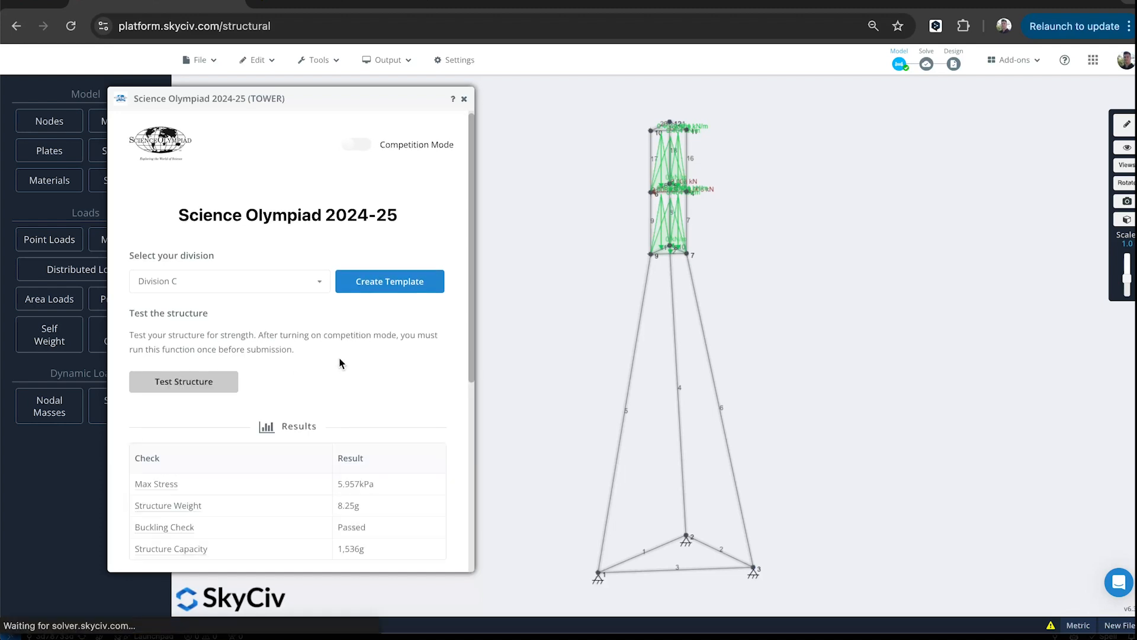
Examine the test results, highlighting the structure weight and structure capacity values and reading their explanations
{"action": "scroll", "coordinate": [342, 364], "scroll_direction": "down", "scroll_amount": 4}
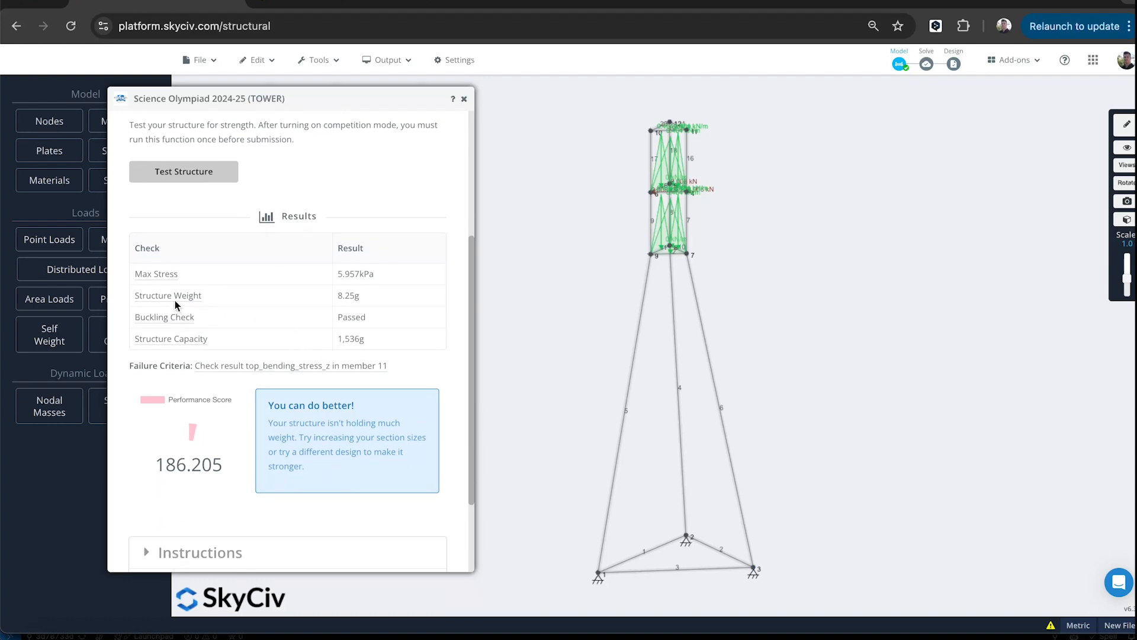
{"action": "mouse_move", "coordinate": [167, 297]}
{"action": "left_click_drag", "start_coordinate": [335, 293], "coordinate": [376, 296]}
{"action": "left_click", "coordinate": [408, 300]}
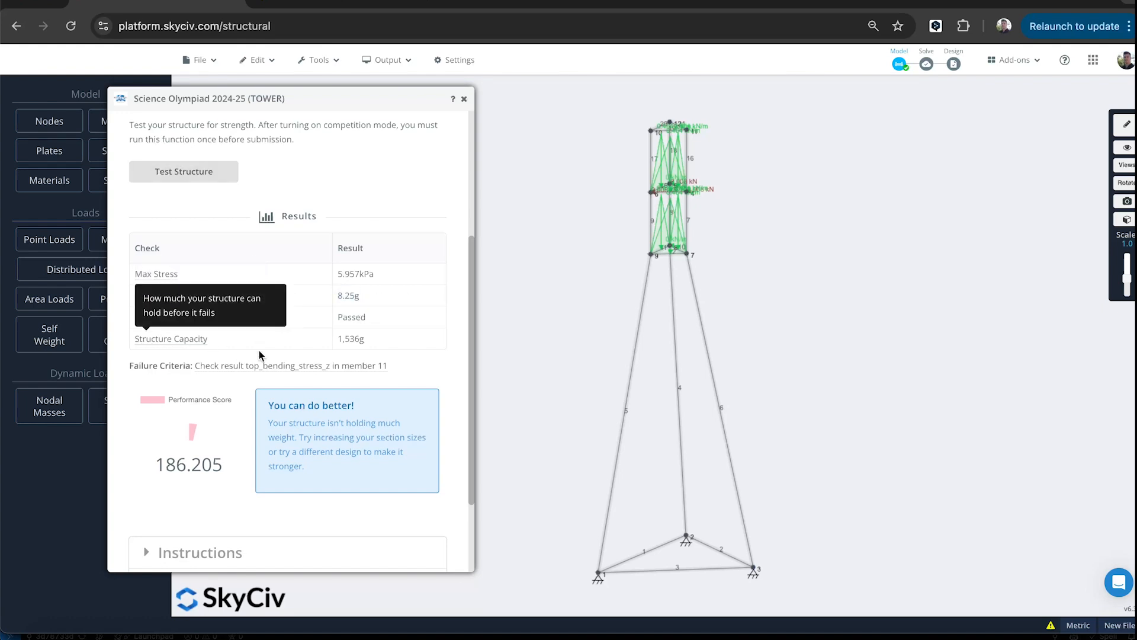
{"action": "left_click_drag", "start_coordinate": [376, 341], "coordinate": [336, 339]}
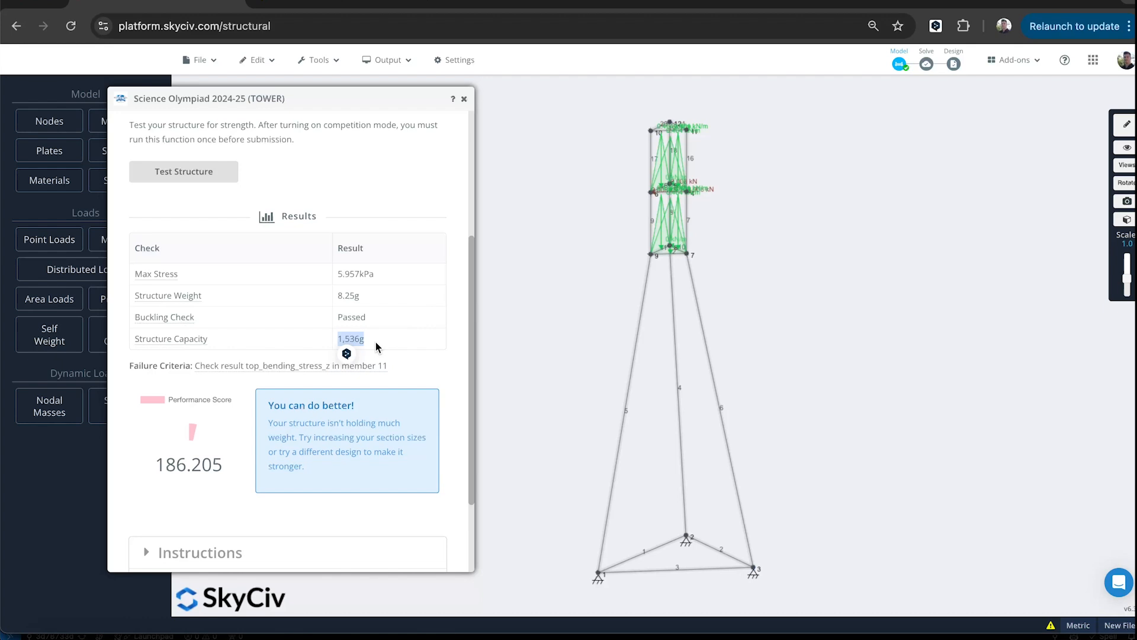
{"action": "left_click", "coordinate": [375, 297]}
{"action": "left_click_drag", "start_coordinate": [338, 295], "coordinate": [361, 296]}
{"action": "scroll", "coordinate": [388, 301], "scroll_direction": "down", "scroll_amount": 1}
{"action": "scroll", "coordinate": [388, 301], "scroll_direction": "down", "scroll_amount": 1}
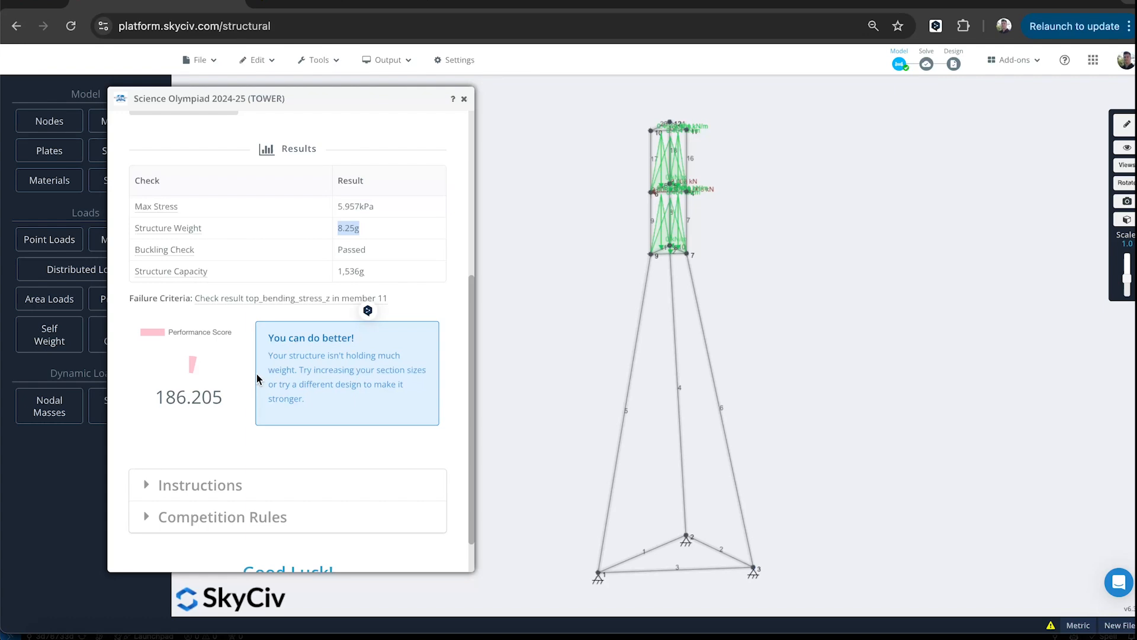
Review the performance score and design advice alongside the results table, and inspect the tower's base members
{"action": "scroll", "coordinate": [230, 404], "scroll_direction": "up", "scroll_amount": 5}
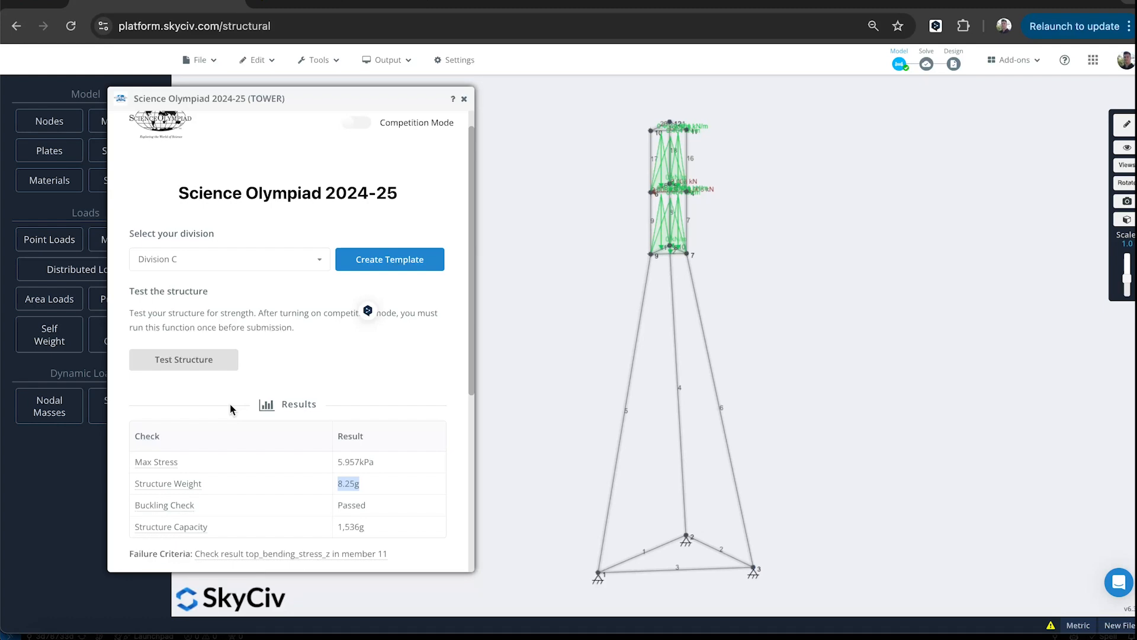
{"action": "scroll", "coordinate": [230, 405], "scroll_direction": "down", "scroll_amount": 5}
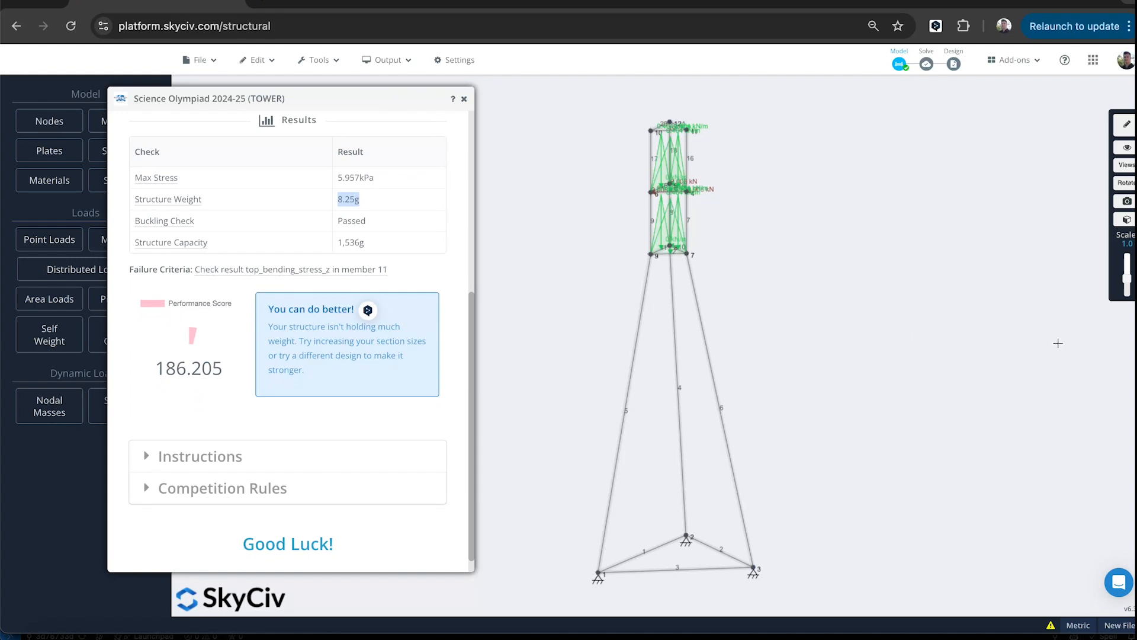
{"action": "scroll", "coordinate": [463, 388], "scroll_direction": "up", "scroll_amount": 2}
{"action": "scroll", "coordinate": [463, 387], "scroll_direction": "up", "scroll_amount": 4}
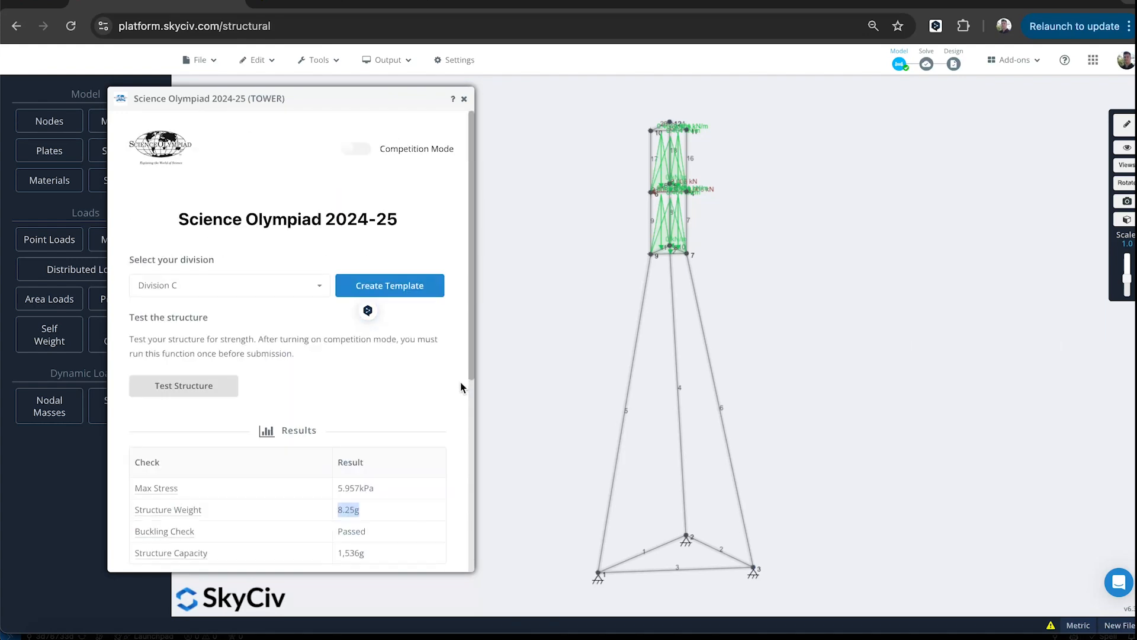
{"action": "scroll", "coordinate": [462, 386], "scroll_direction": "down", "scroll_amount": 3}
{"action": "left_click_drag", "start_coordinate": [853, 448], "coordinate": [867, 447]}
{"action": "right_click_drag", "start_coordinate": [867, 447], "coordinate": [870, 337]}
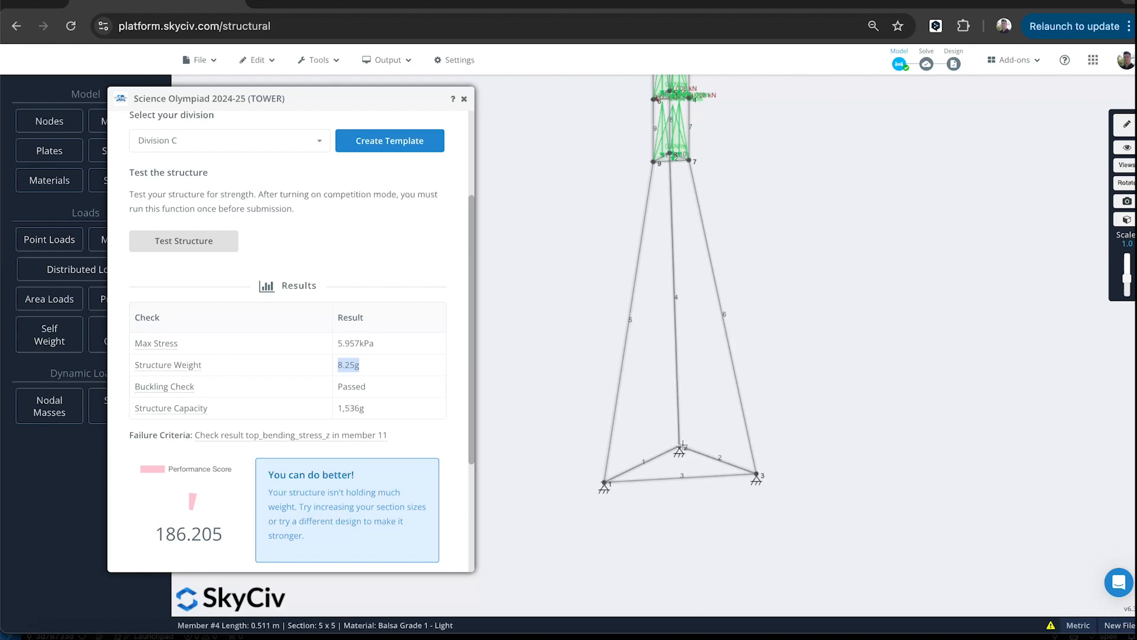
{"action": "left_click", "coordinate": [403, 372]}
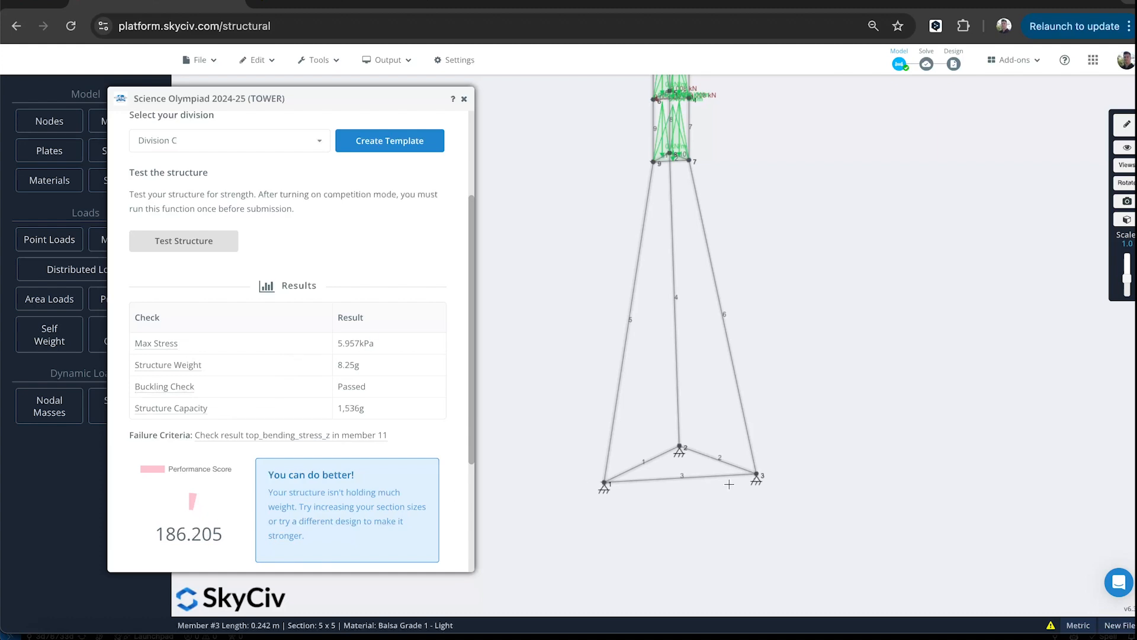
{"action": "left_click", "coordinate": [708, 459]}
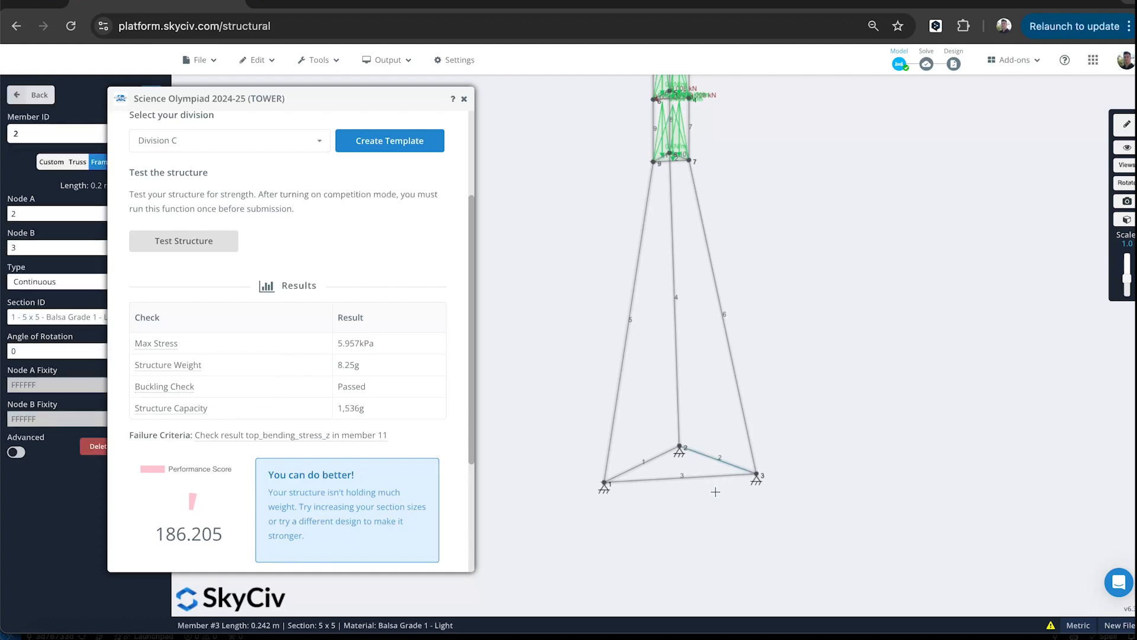
{"action": "key", "text": "Return"}
{"action": "right_click", "coordinate": [796, 387]}
{"action": "left_click", "coordinate": [834, 408]}
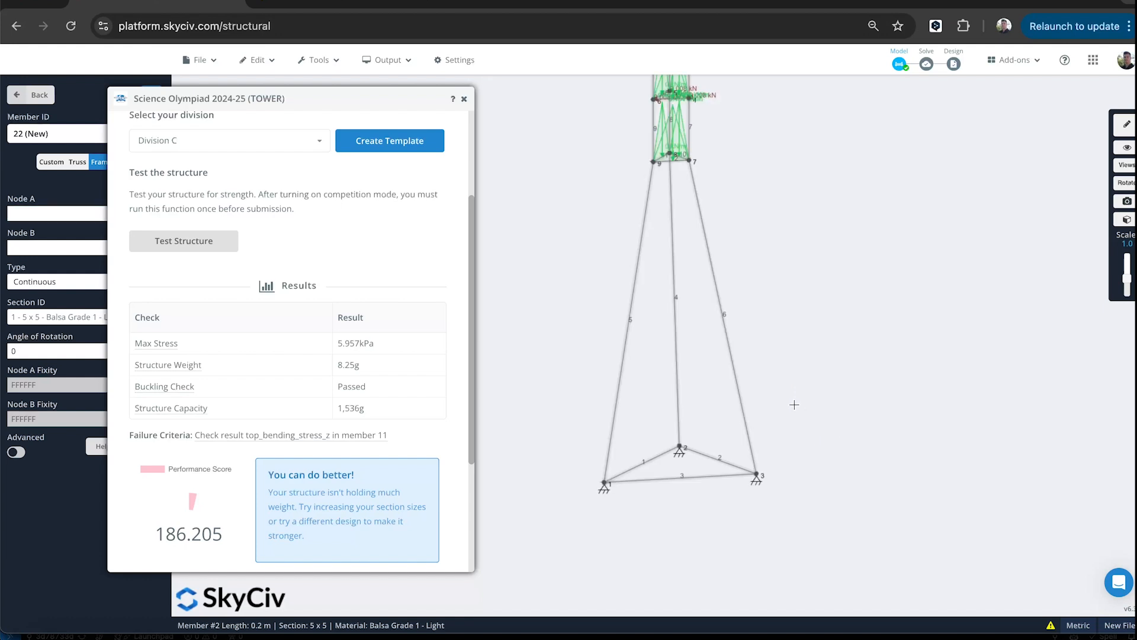
Delete the three horizontal base members 1, 2 and 3 connecting the tower's supports
{"action": "left_click", "coordinate": [710, 457]}
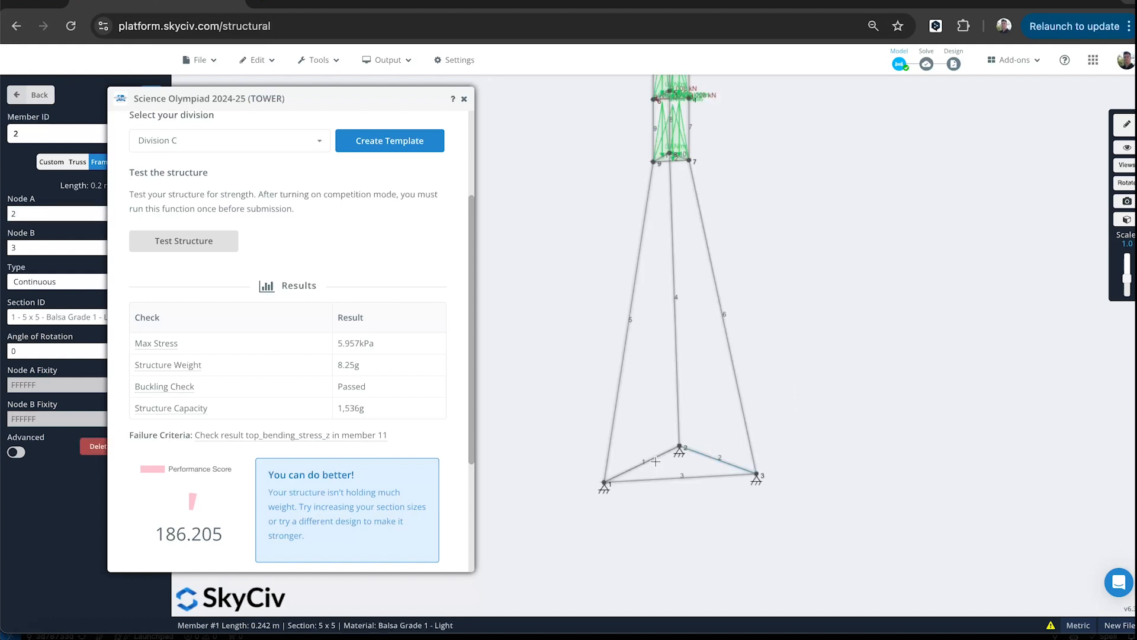
{"action": "left_click", "coordinate": [648, 461]}
{"action": "left_click", "coordinate": [663, 480]}
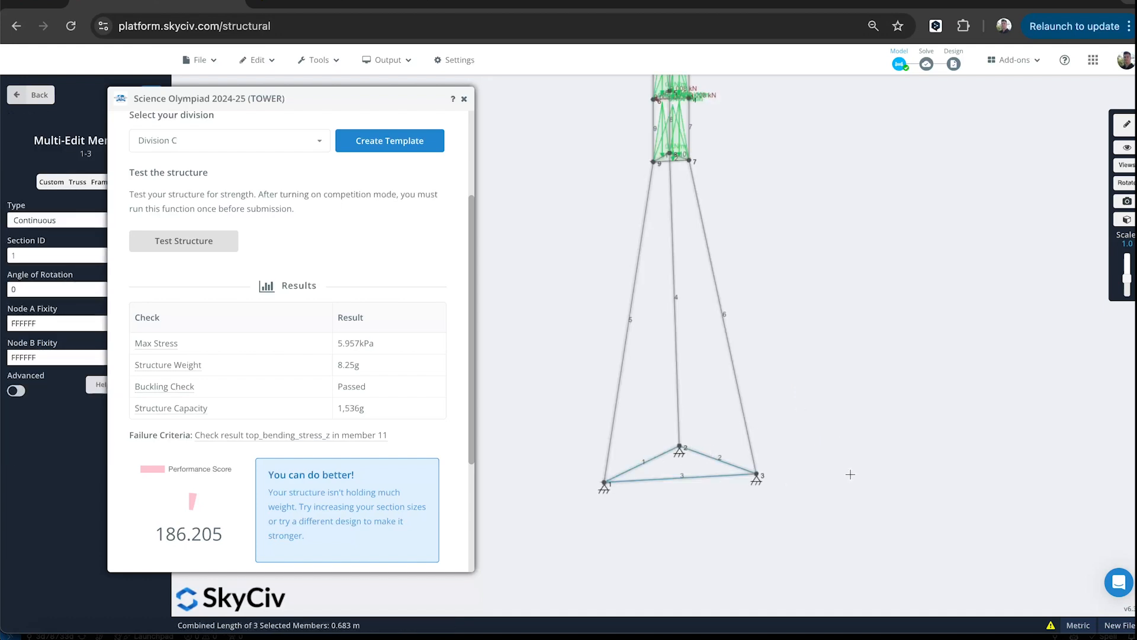
{"action": "key", "text": "Delete"}
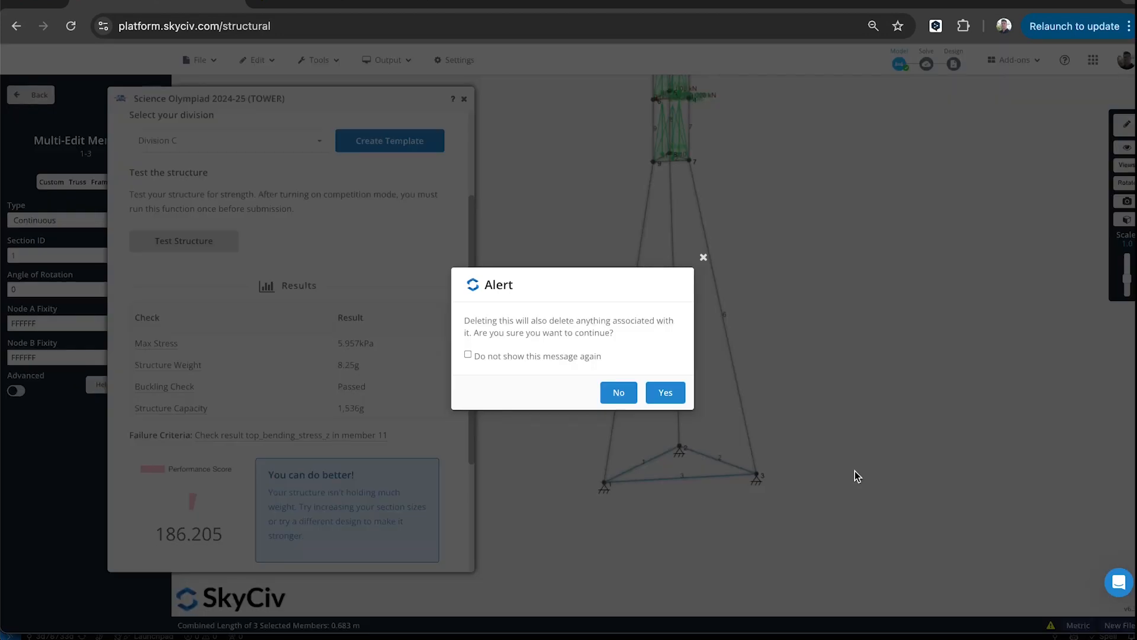
{"action": "key", "text": "Return"}
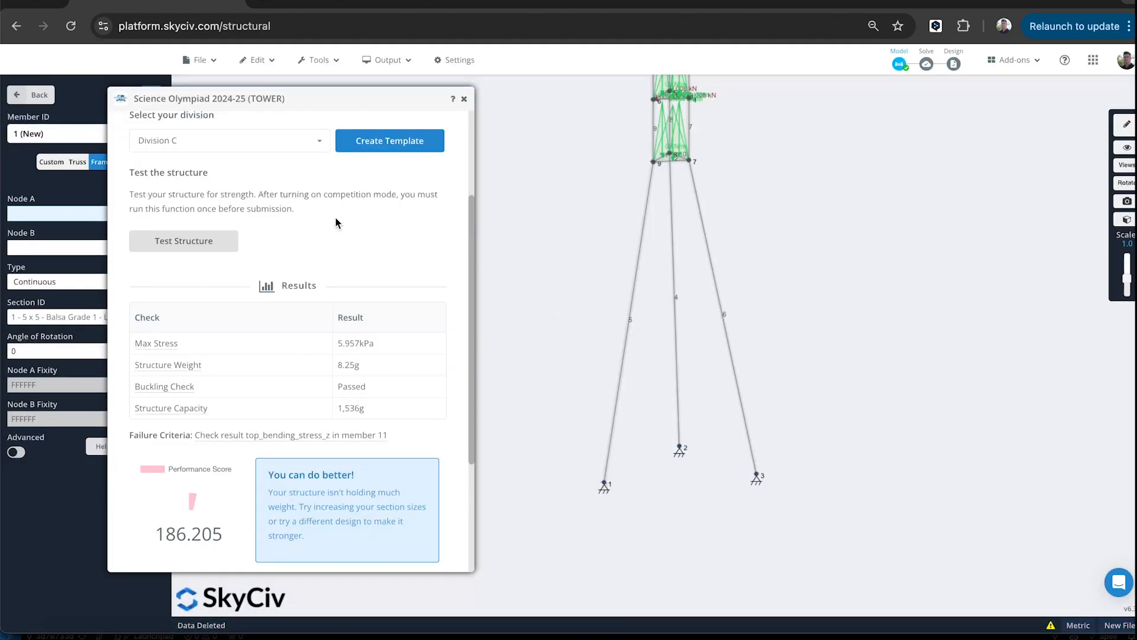
Run the structure test again on the modified tower and read the hint on its failure criteria
{"action": "left_click", "coordinate": [196, 246]}
{"action": "left_click", "coordinate": [184, 247]}
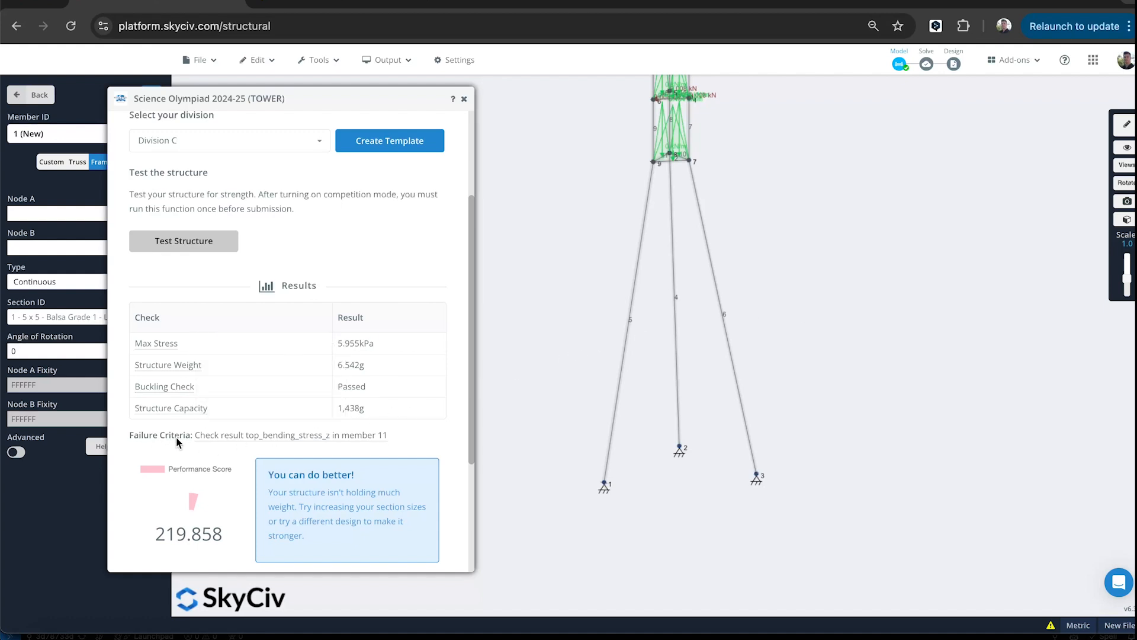
{"action": "mouse_move", "coordinate": [228, 440]}
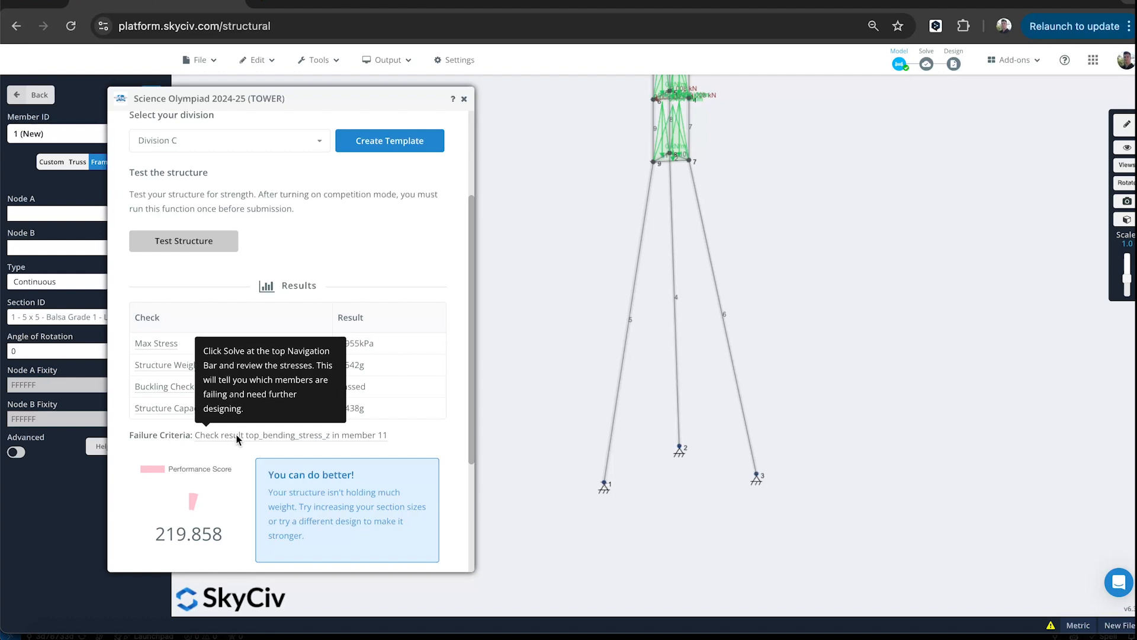
{"action": "left_click", "coordinate": [923, 253]}
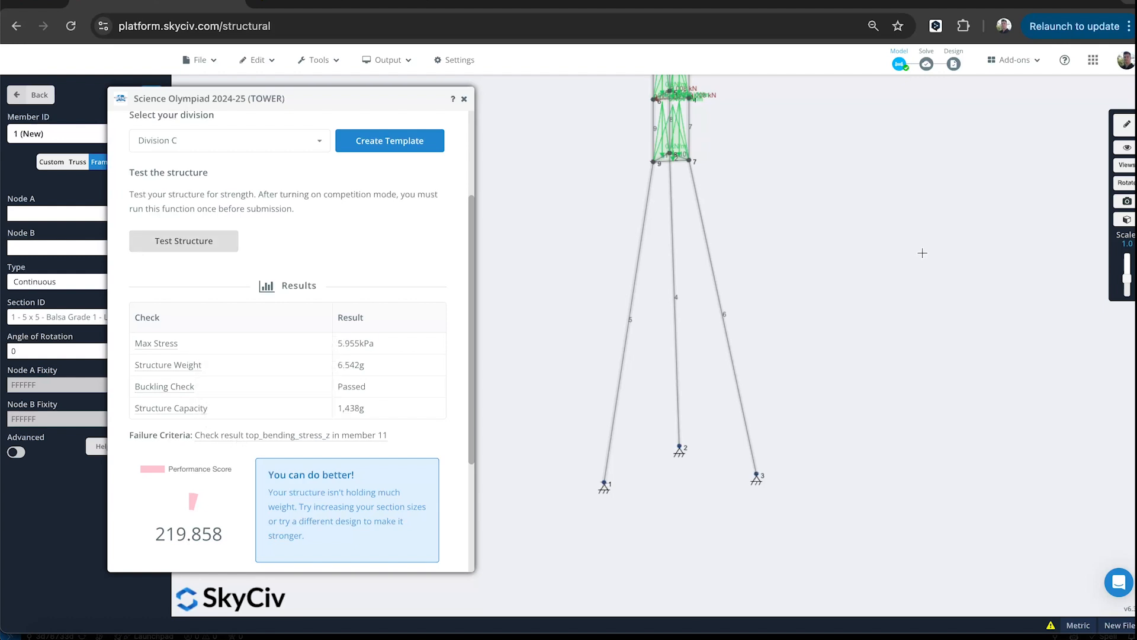
{"action": "right_click_drag", "start_coordinate": [923, 268], "coordinate": [922, 318]}
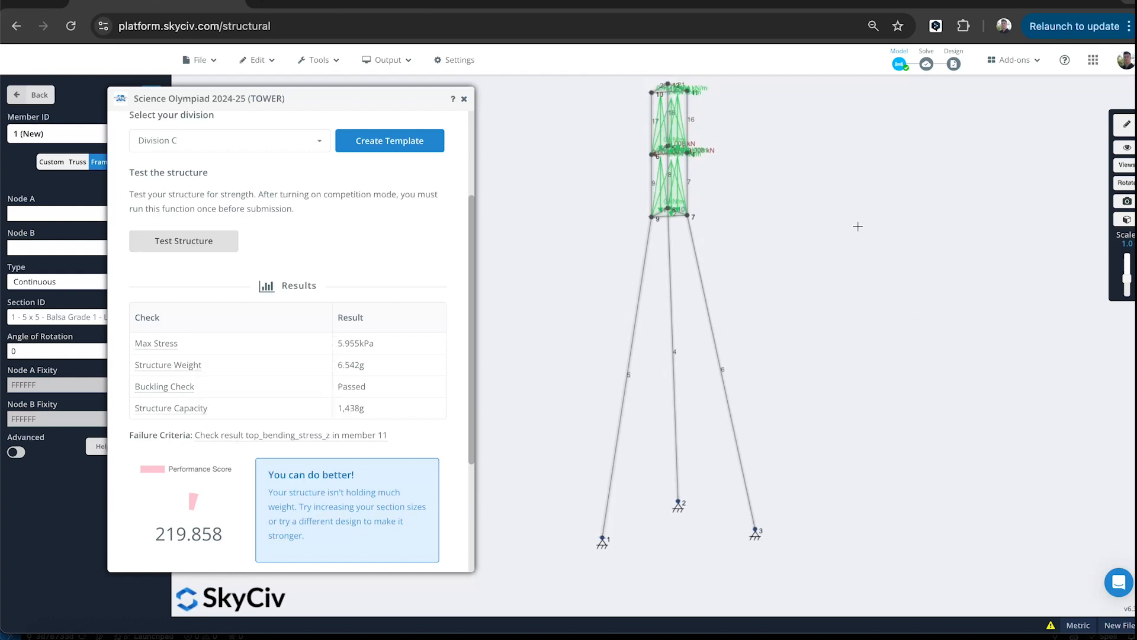
Hide the displayed loads and solve the tower with a linear static analysis, skipping the suggested model repairs
{"action": "key", "text": "0"}
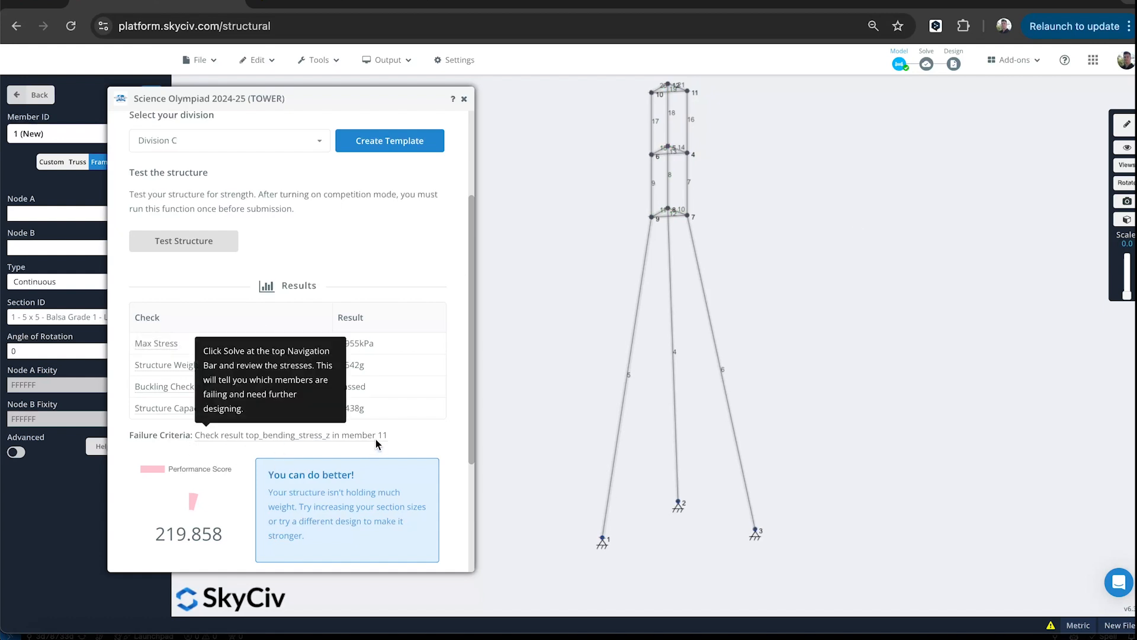
{"action": "mouse_move", "coordinate": [283, 441]}
{"action": "left_click", "coordinate": [927, 65]}
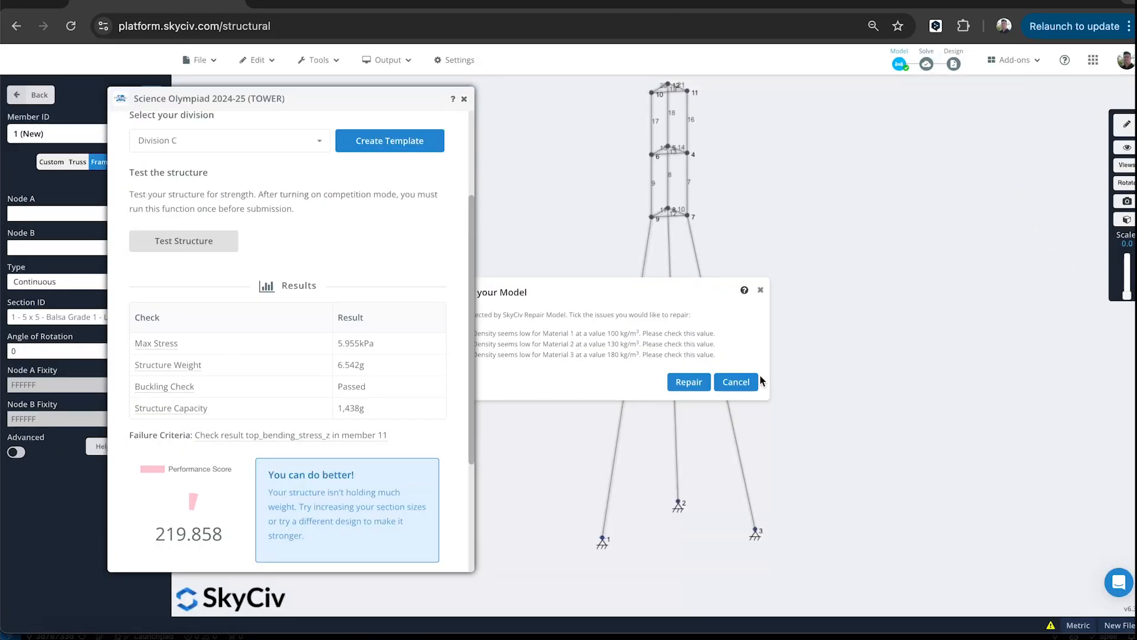
{"action": "left_click", "coordinate": [745, 381]}
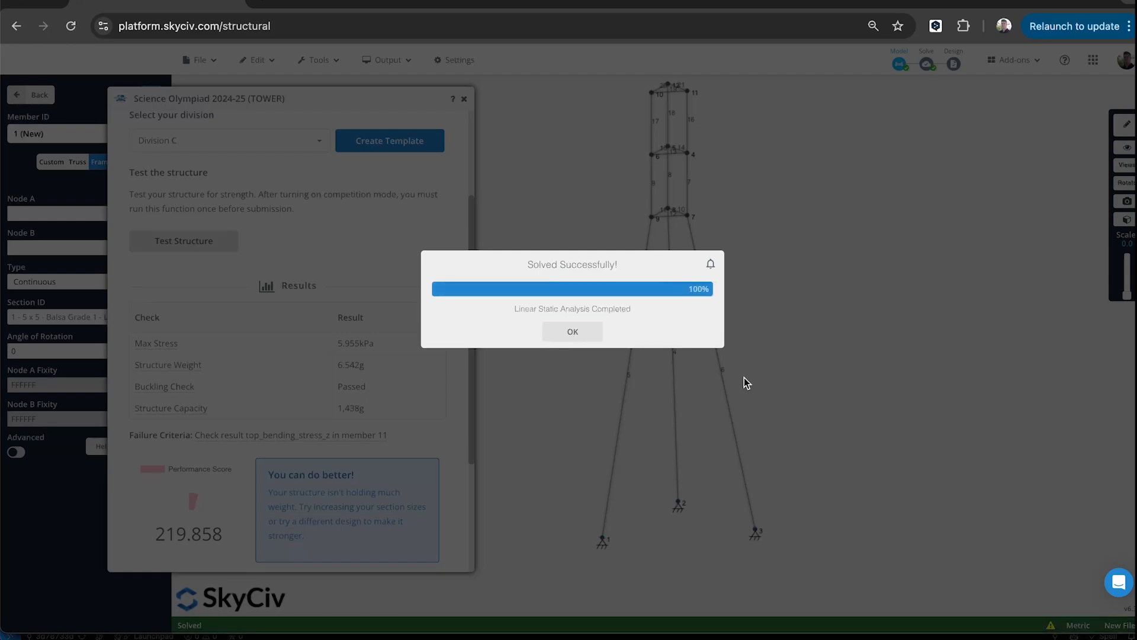
{"action": "left_click", "coordinate": [573, 334]}
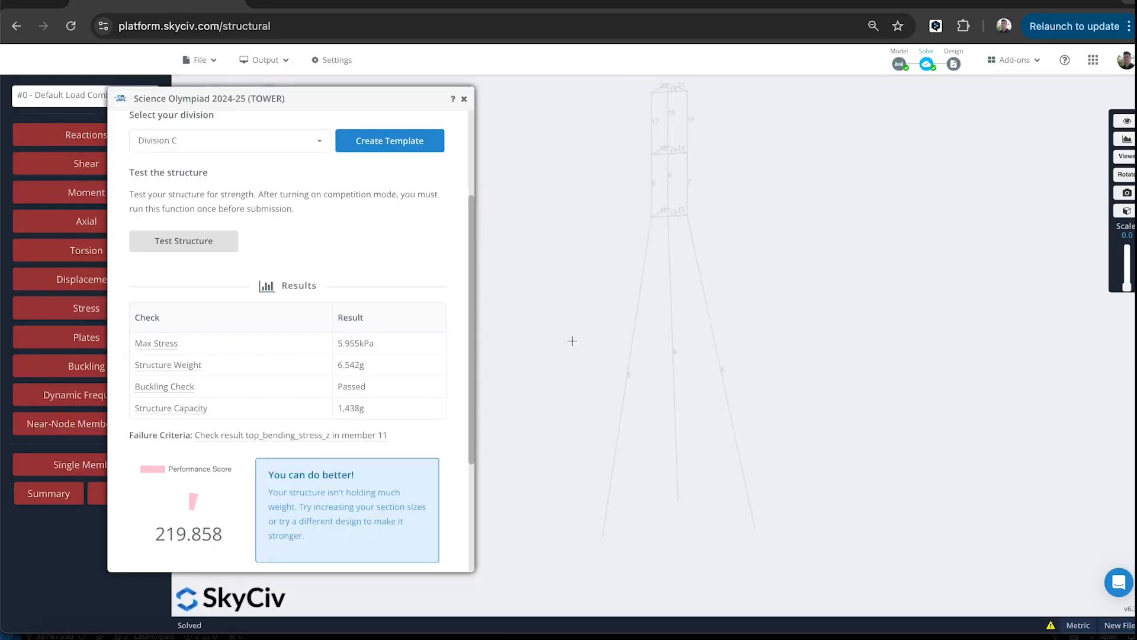
Show the Top Bending Z stress for the Default Load Combo, keeping the competition dialog clear of the tower and results controls
{"action": "left_click_drag", "start_coordinate": [232, 97], "coordinate": [665, 93]}
{"action": "mouse_move", "coordinate": [695, 438]}
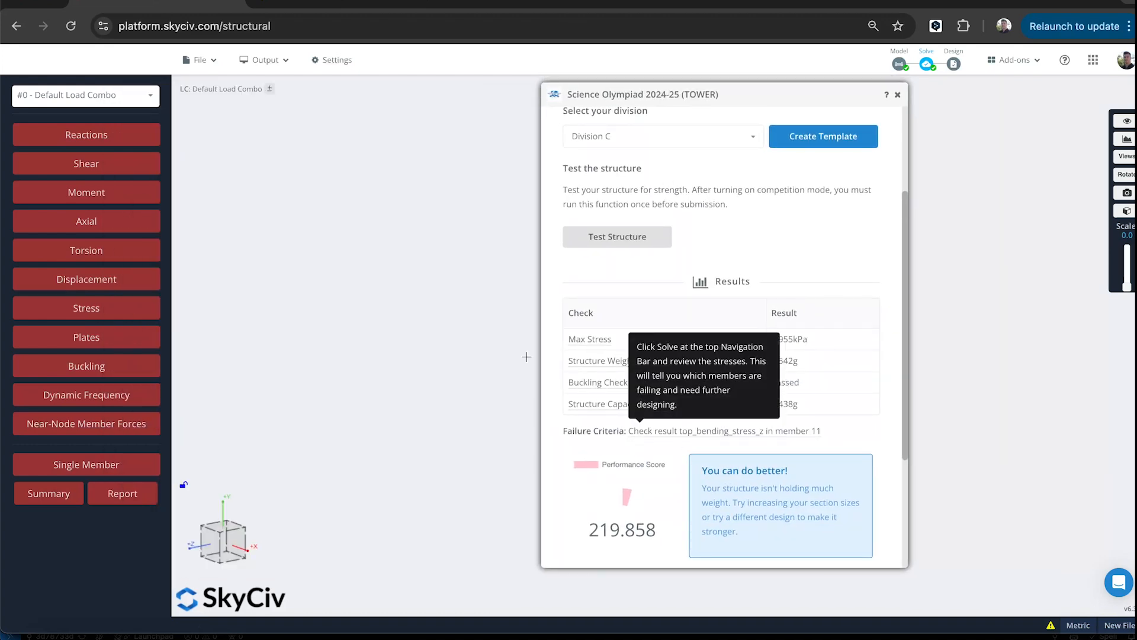
{"action": "left_click", "coordinate": [104, 102]}
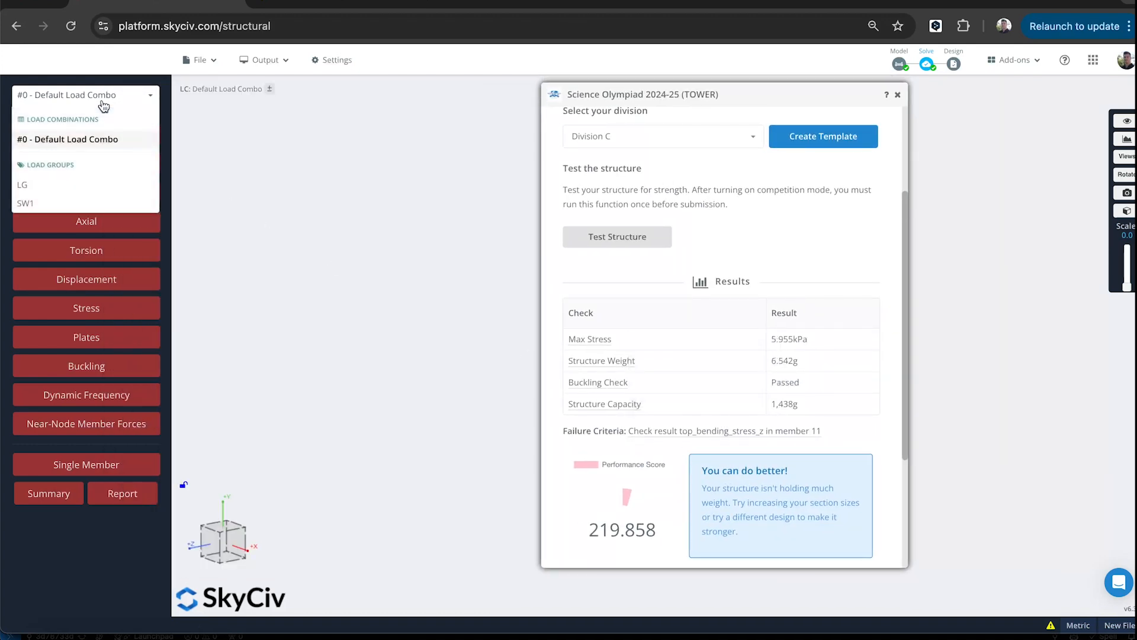
{"action": "left_click", "coordinate": [95, 139]}
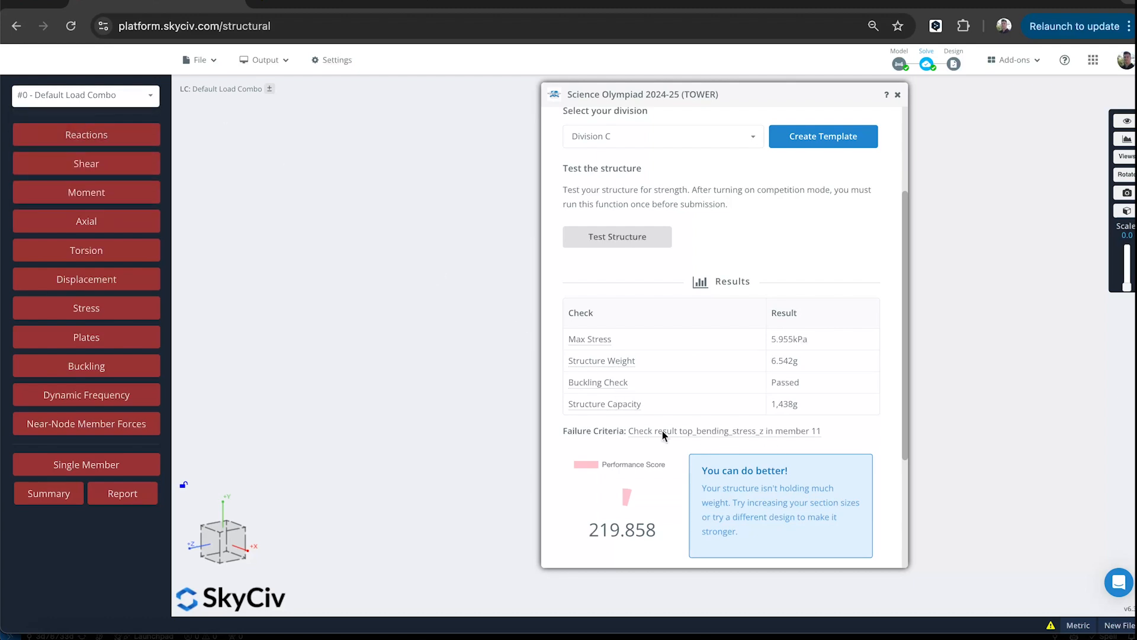
{"action": "left_click", "coordinate": [105, 313]}
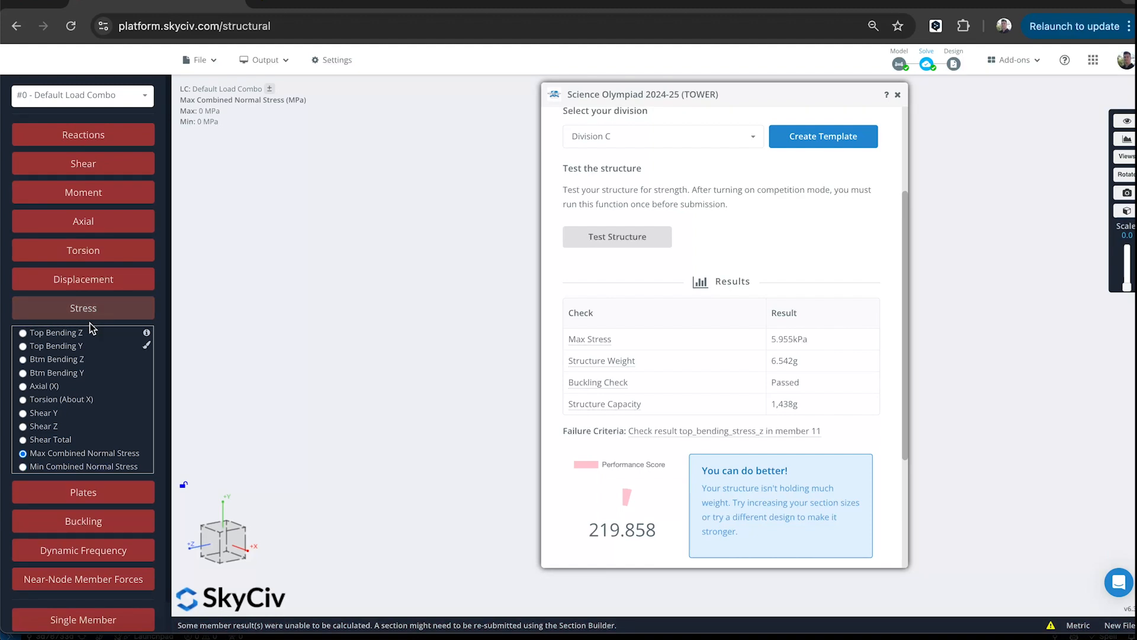
{"action": "left_click", "coordinate": [74, 334]}
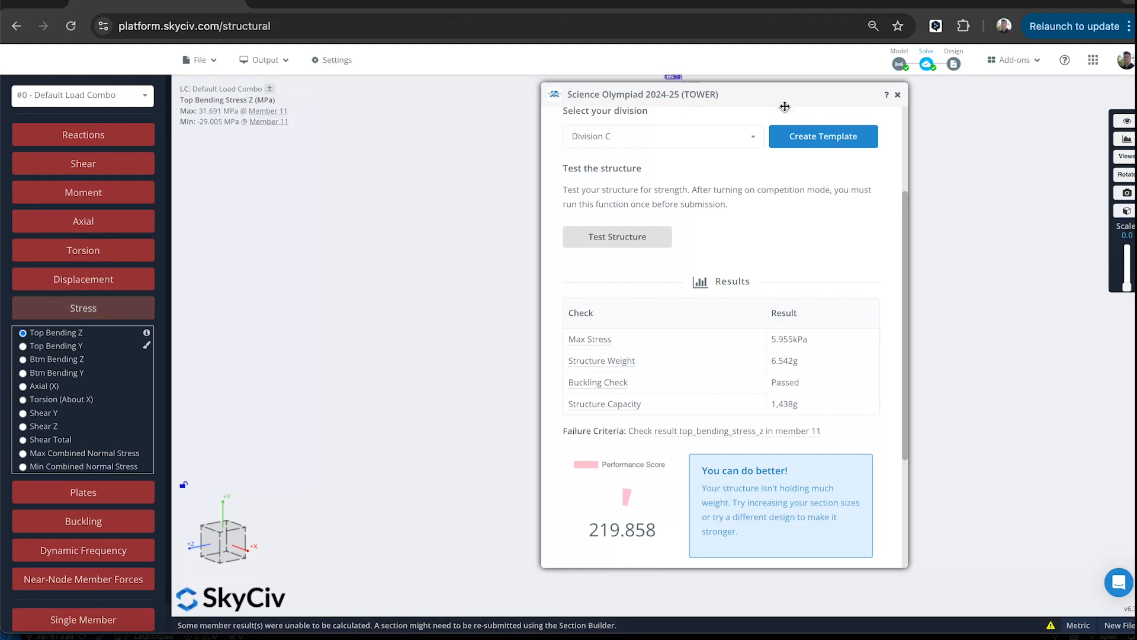
{"action": "left_click_drag", "start_coordinate": [782, 98], "coordinate": [411, 169]}
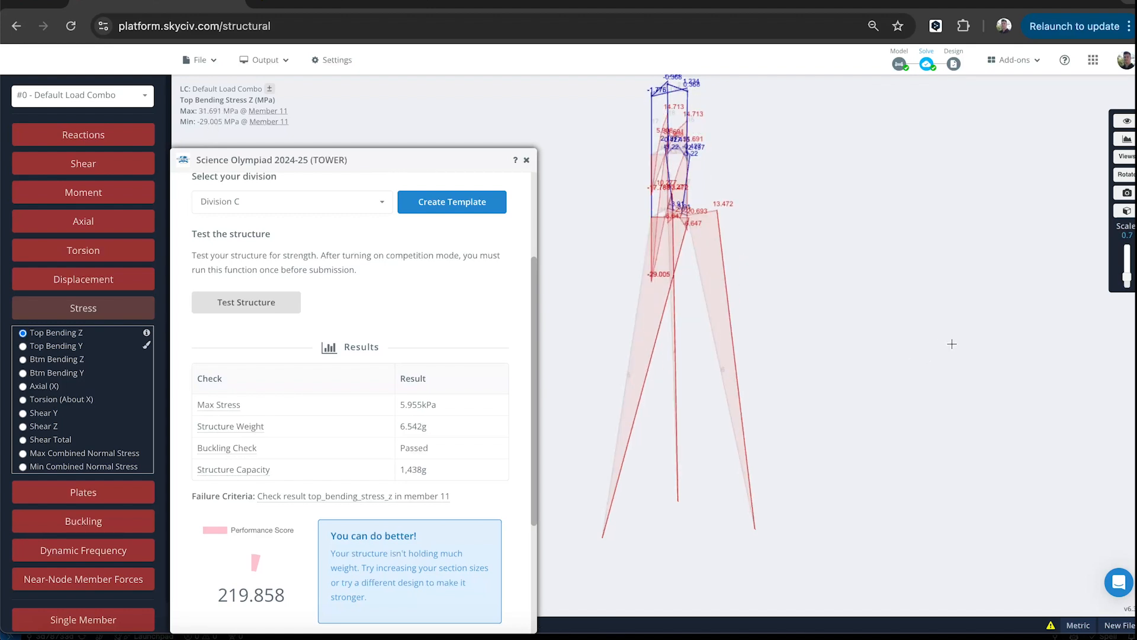
{"action": "mouse_move", "coordinate": [845, 315]}
{"action": "left_mouse_down"}
{"action": "mouse_move", "coordinate": [947, 315]}
{"action": "mouse_move", "coordinate": [830, 332]}
{"action": "mouse_move", "coordinate": [832, 315]}
{"action": "left_mouse_up"}
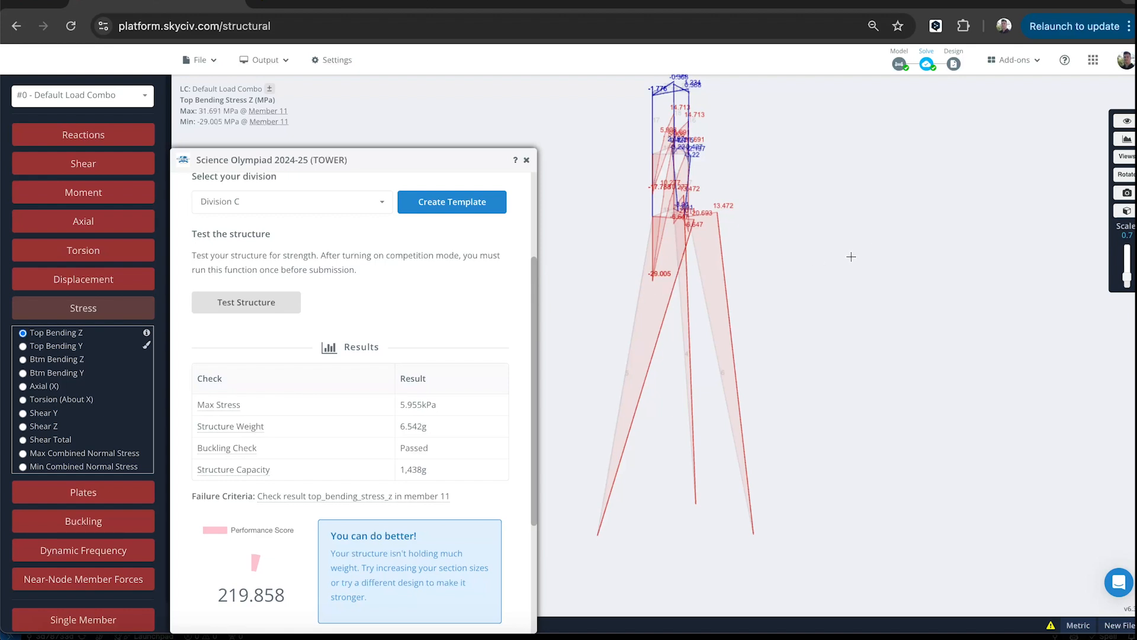
Isolate the Top Bending Z diagram of the member with the maximum stress and examine it up close
{"action": "left_click", "coordinate": [267, 112]}
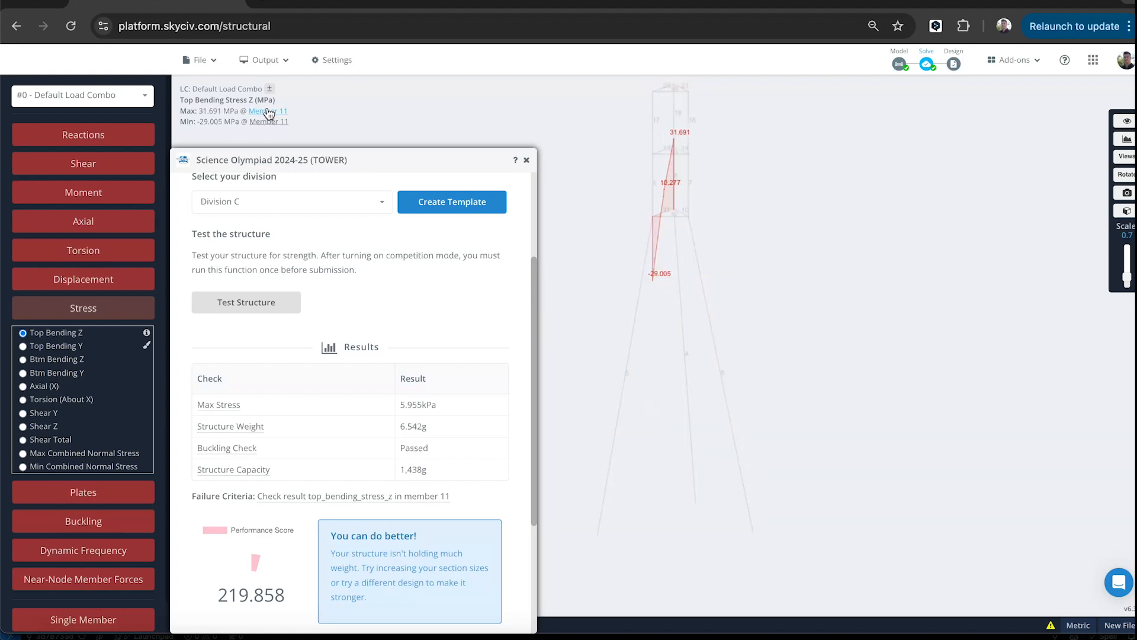
{"action": "left_click_drag", "start_coordinate": [797, 196], "coordinate": [754, 197]}
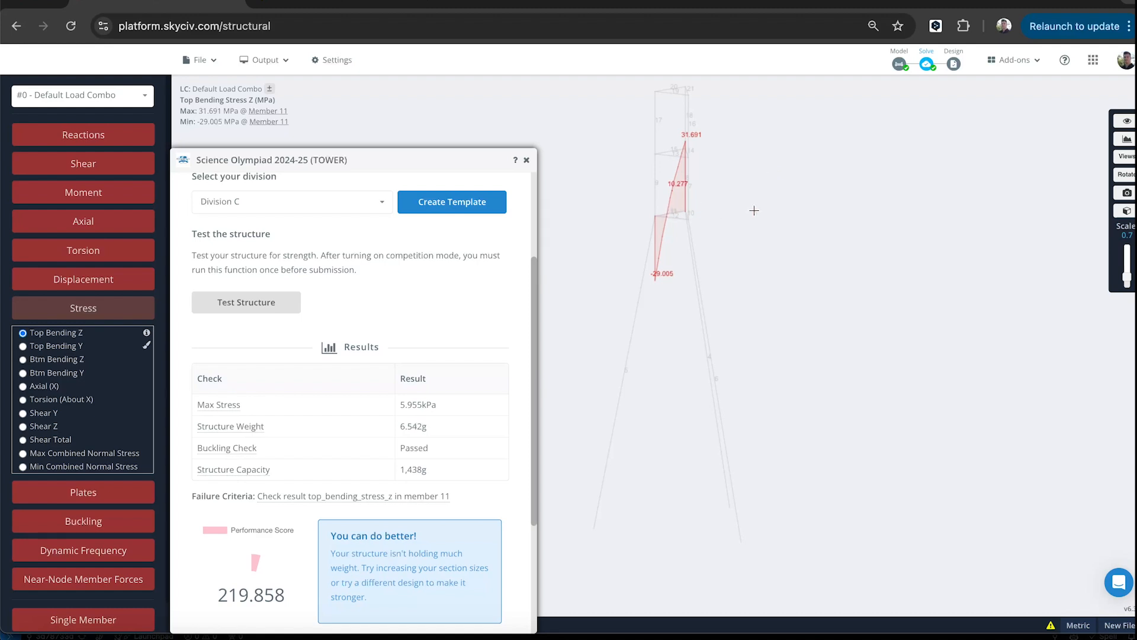
{"action": "scroll", "coordinate": [710, 158], "scroll_direction": "up", "scroll_amount": 4}
{"action": "right_click_drag", "start_coordinate": [710, 158], "coordinate": [815, 177]}
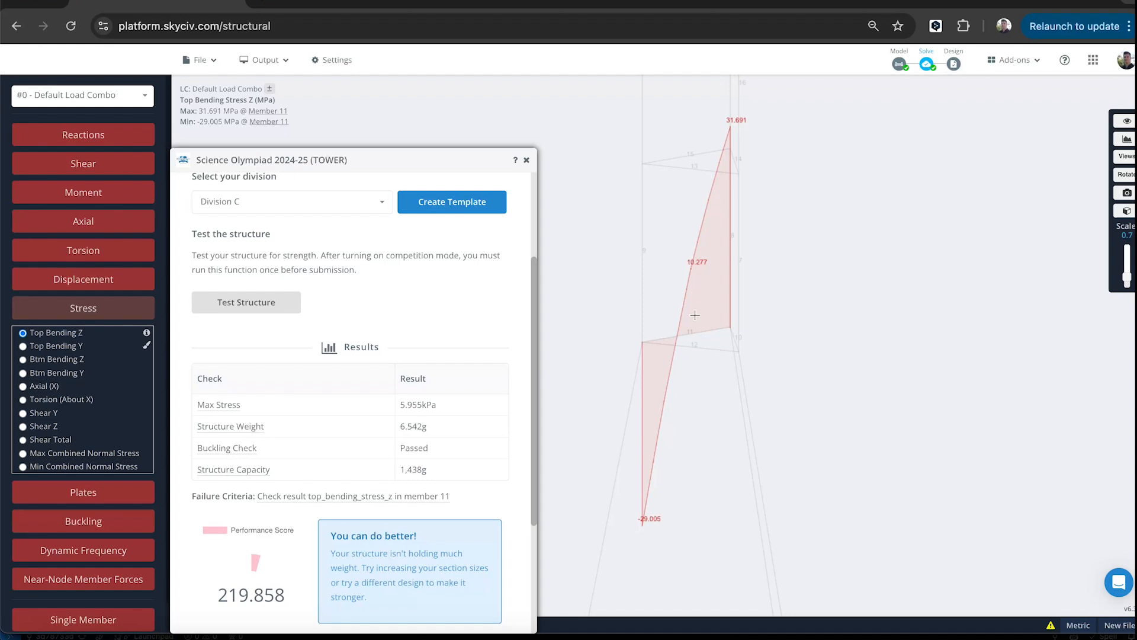
Compare the bending stress diagrams of horizontal members 10, 11 and 12 where the legs meet the upper tower
{"action": "left_click", "coordinate": [704, 349]}
{"action": "left_click", "coordinate": [671, 334]}
{"action": "left_click_drag", "start_coordinate": [879, 312], "coordinate": [802, 312]}
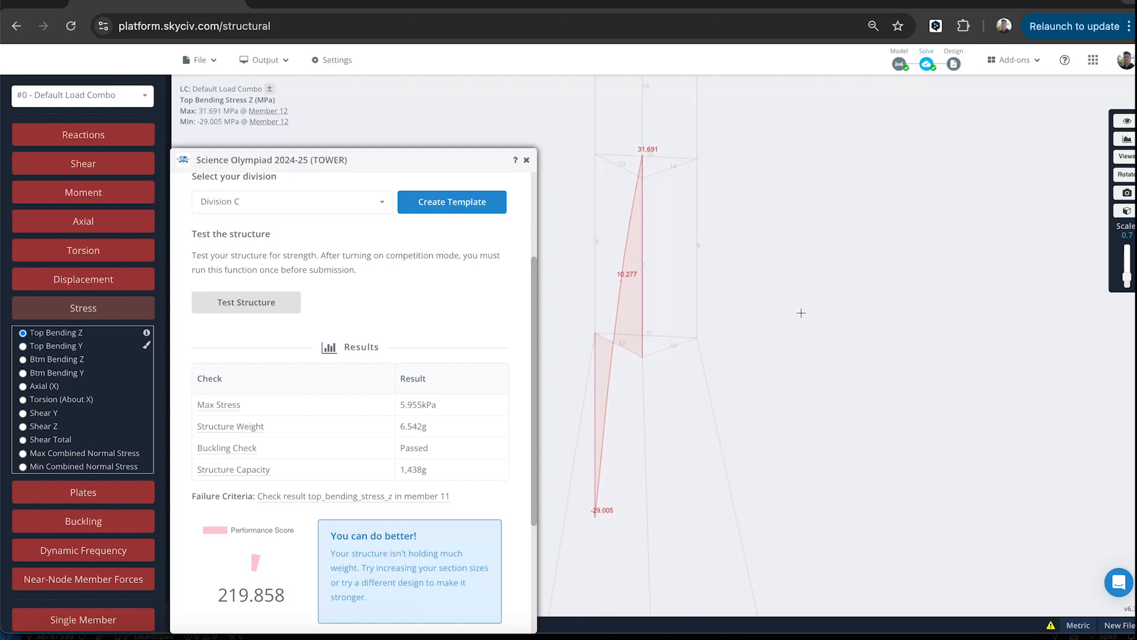
{"action": "left_click", "coordinate": [651, 333]}
{"action": "left_click_drag", "start_coordinate": [784, 322], "coordinate": [879, 317]}
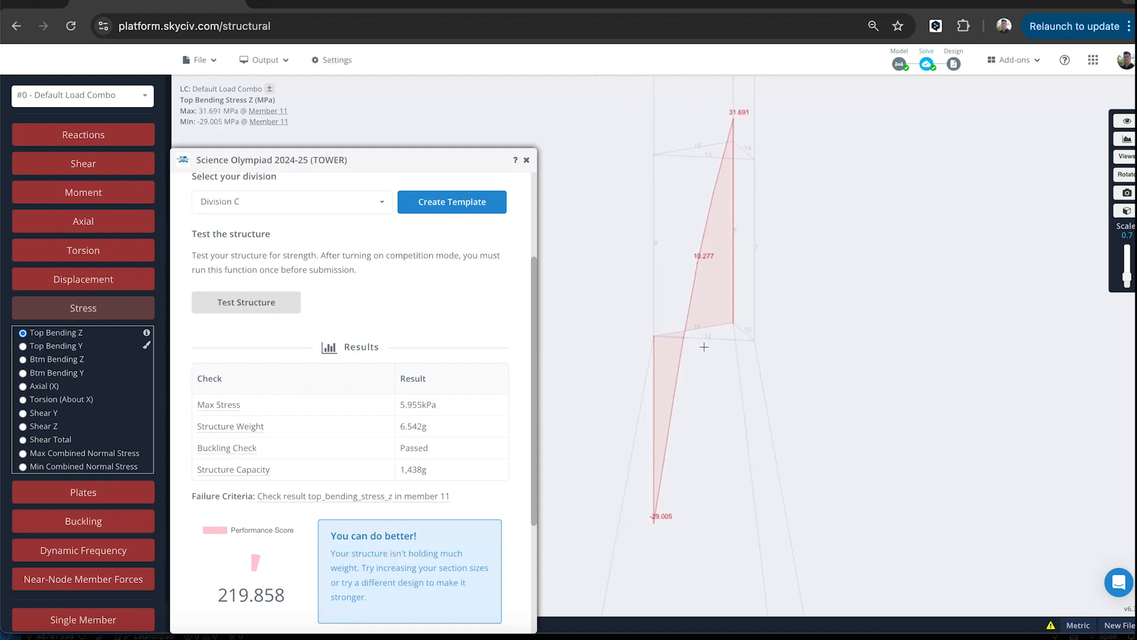
{"action": "left_click", "coordinate": [724, 339]}
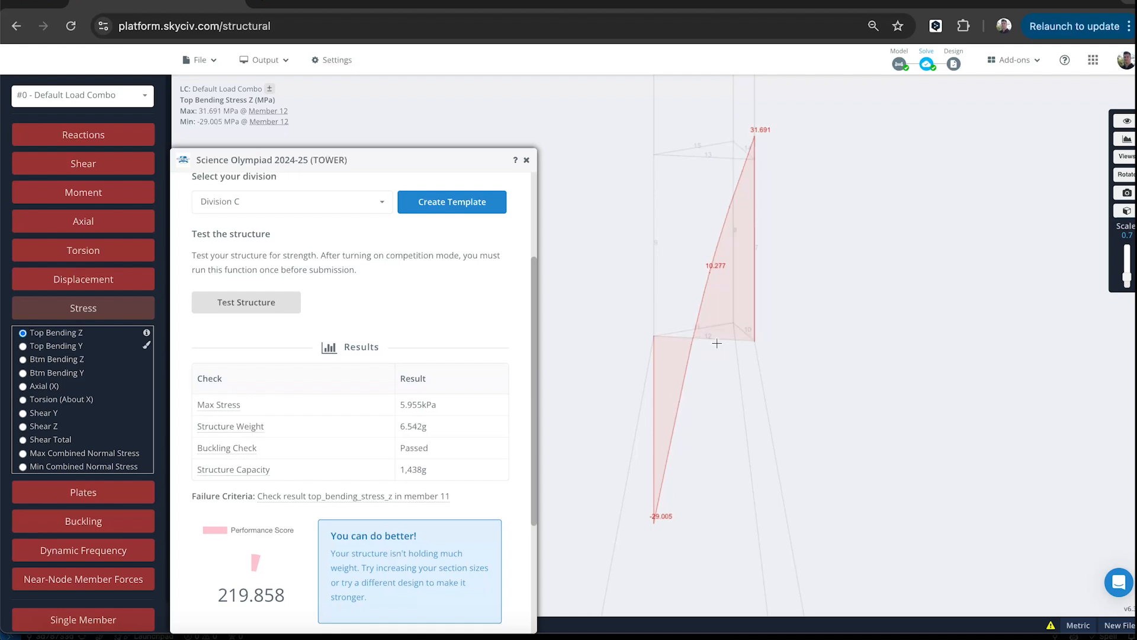
{"action": "left_click_drag", "start_coordinate": [898, 312], "coordinate": [785, 320]}
{"action": "left_click", "coordinate": [651, 339]}
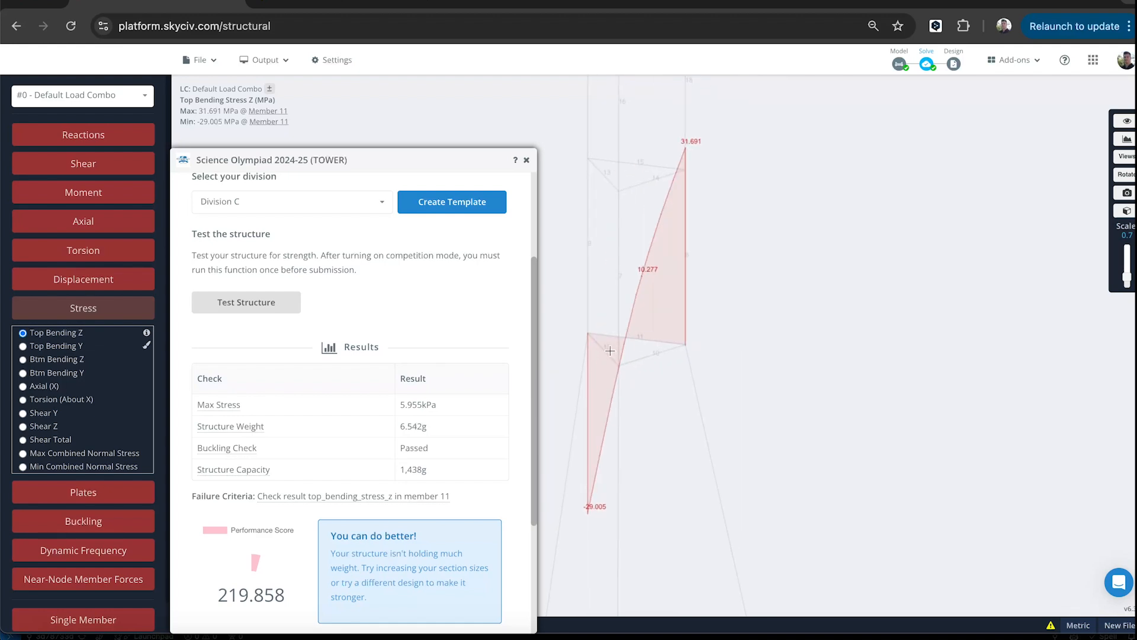
{"action": "left_click", "coordinate": [599, 345]}
{"action": "left_click", "coordinate": [646, 355]}
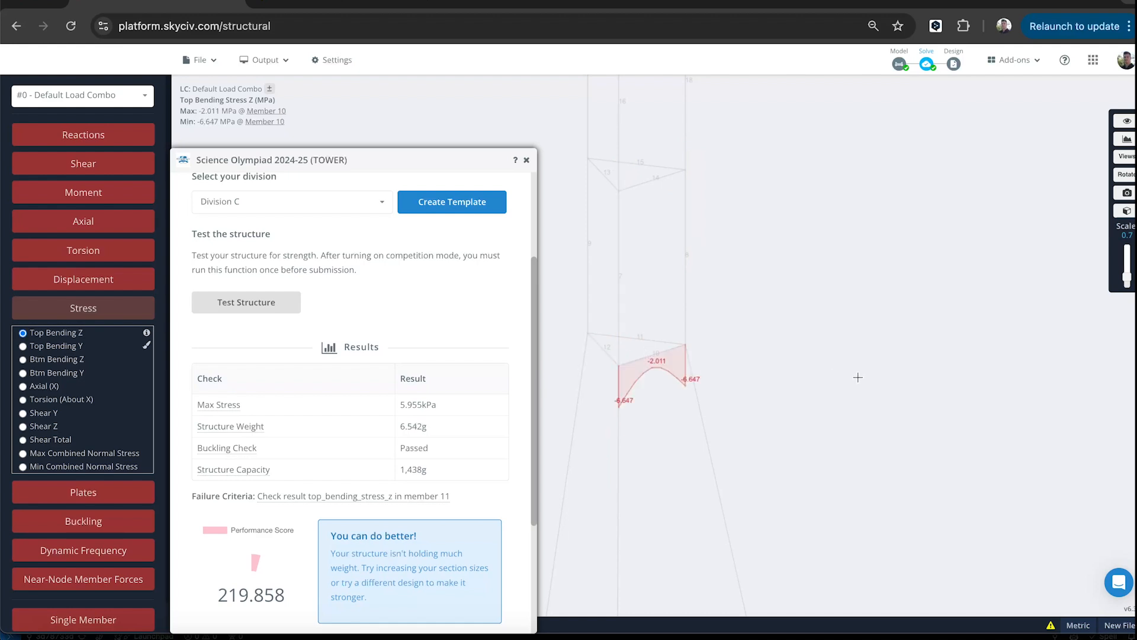
Inspect the bending stress in member 12 and the adjoining leg member 5 within the whole tower
{"action": "left_click_drag", "start_coordinate": [767, 338], "coordinate": [844, 330]}
{"action": "right_click", "coordinate": [845, 330]}
{"action": "scroll", "coordinate": [844, 330], "scroll_direction": "down", "scroll_amount": 5}
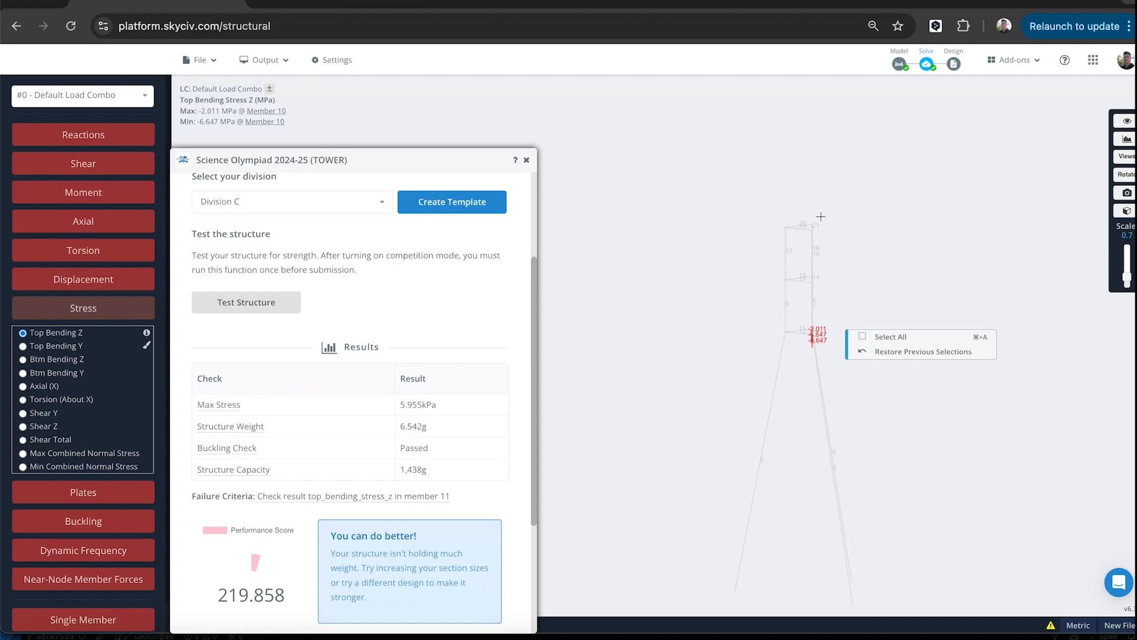
{"action": "left_click", "coordinate": [903, 258]}
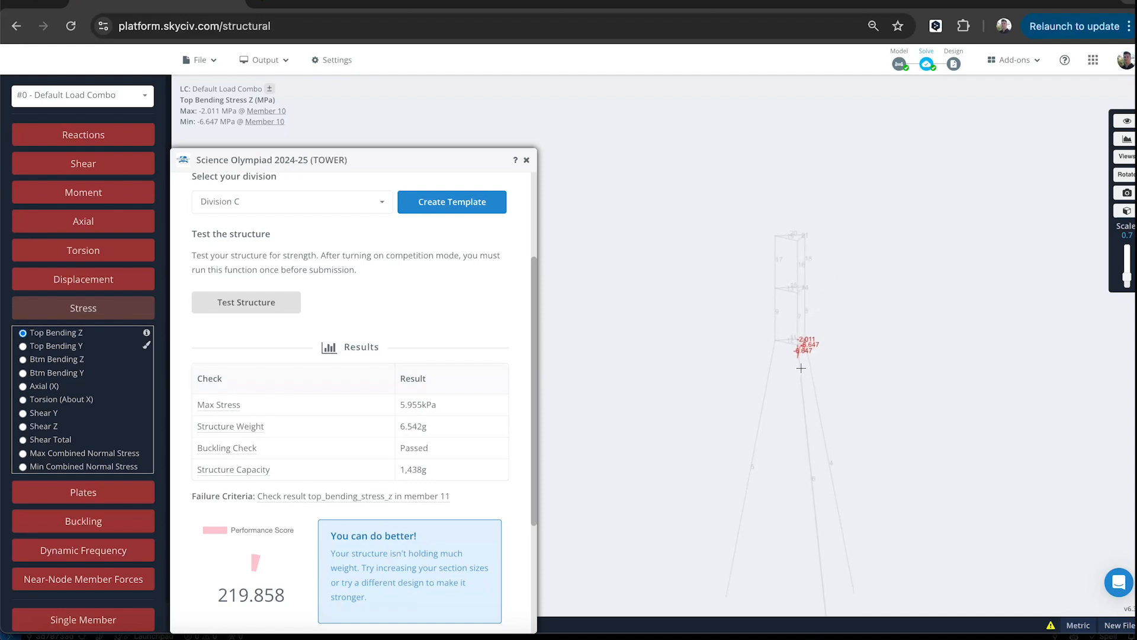
{"action": "left_click_drag", "start_coordinate": [878, 320], "coordinate": [897, 299]}
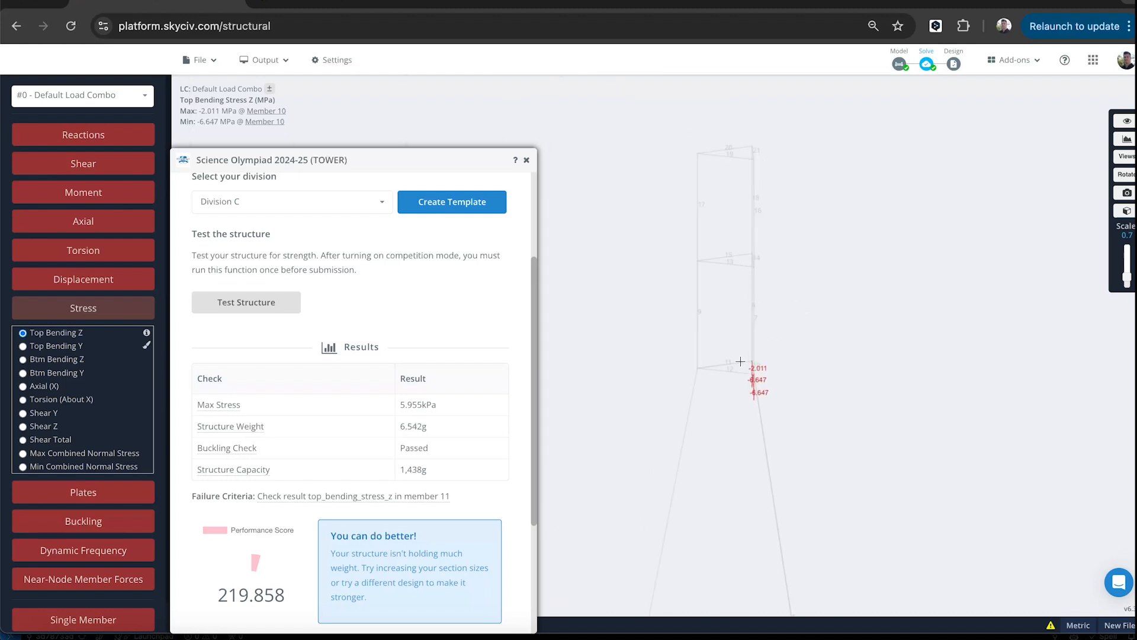
{"action": "left_click", "coordinate": [740, 361]}
{"action": "left_click", "coordinate": [735, 373]}
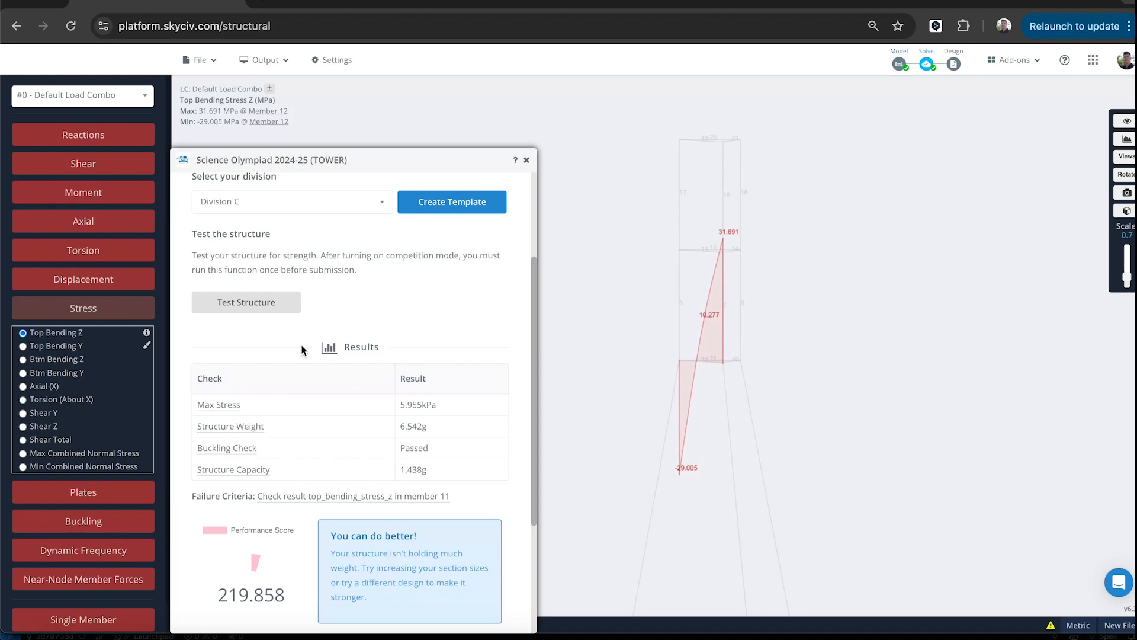
{"action": "left_click_drag", "start_coordinate": [790, 334], "coordinate": [840, 350]}
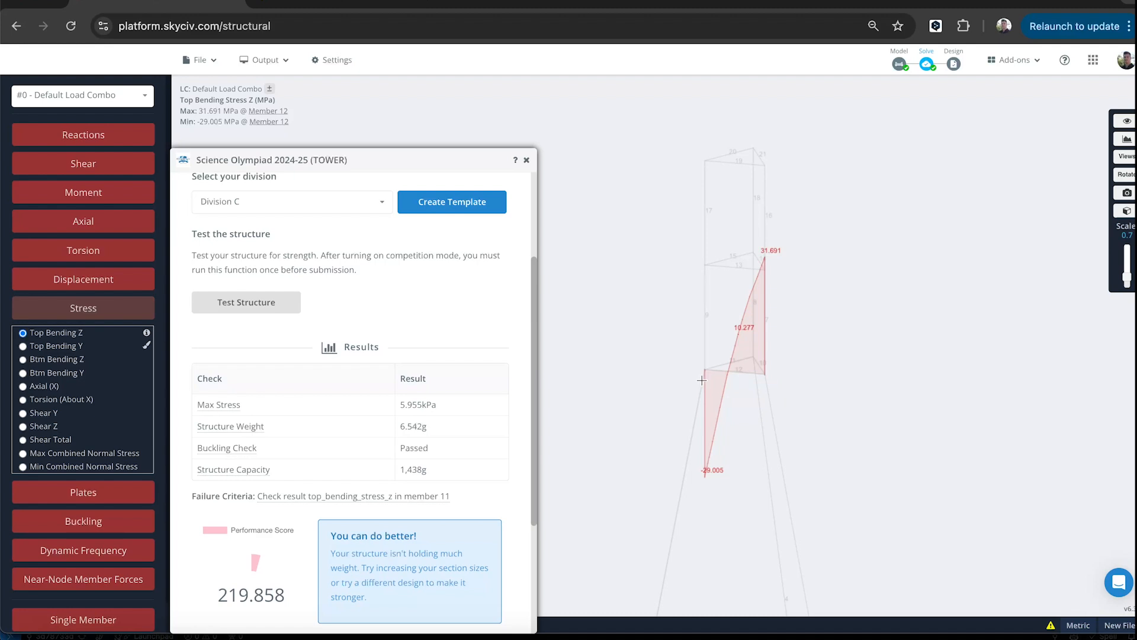
{"action": "left_click", "coordinate": [696, 398]}
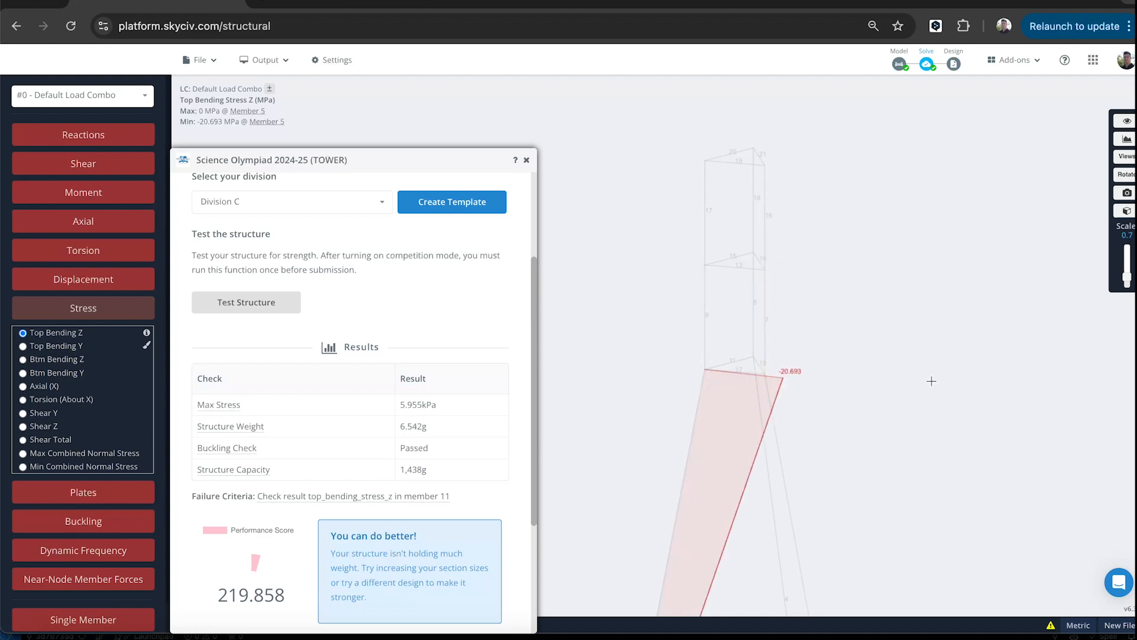
{"action": "left_click", "coordinate": [729, 372]}
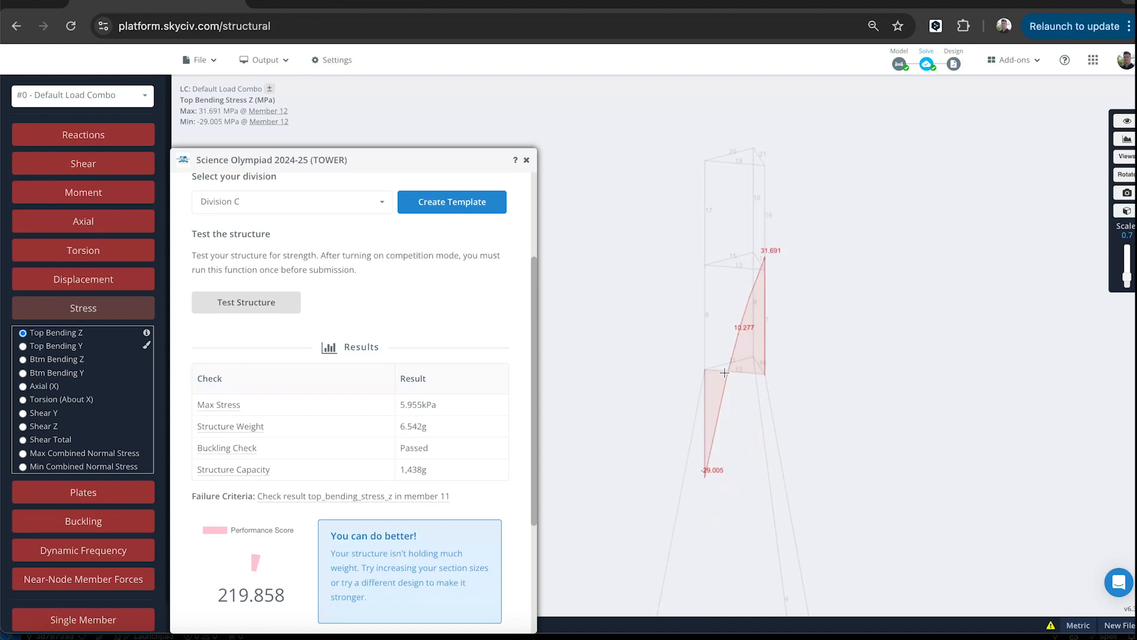
Return to the model, scale the load graphics down to 0, and change horizontal members 10, 11 and 12 from Frame to Truss
{"action": "left_click", "coordinate": [899, 64]}
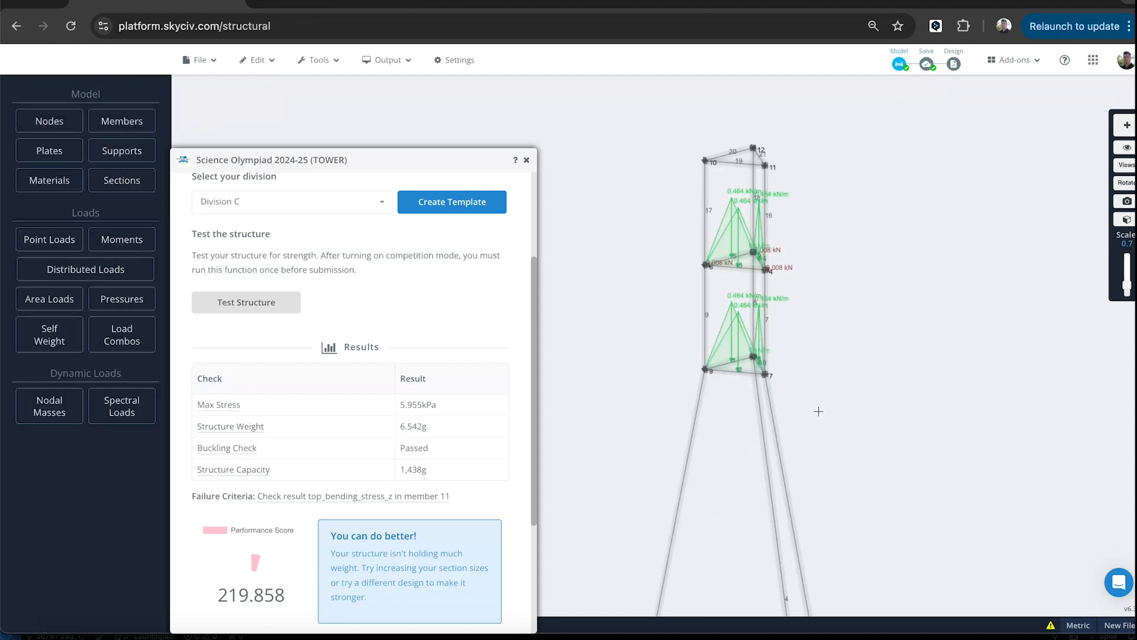
{"action": "scroll", "coordinate": [809, 365], "scroll_direction": "up", "scroll_amount": 3}
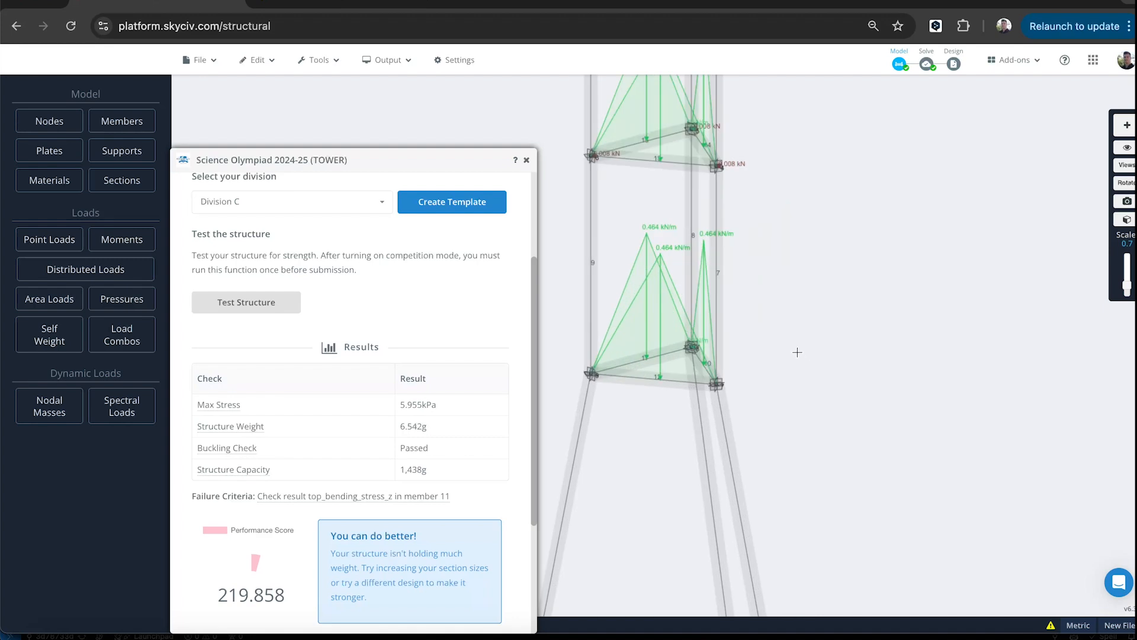
{"action": "right_click_drag", "start_coordinate": [798, 352], "coordinate": [916, 348]}
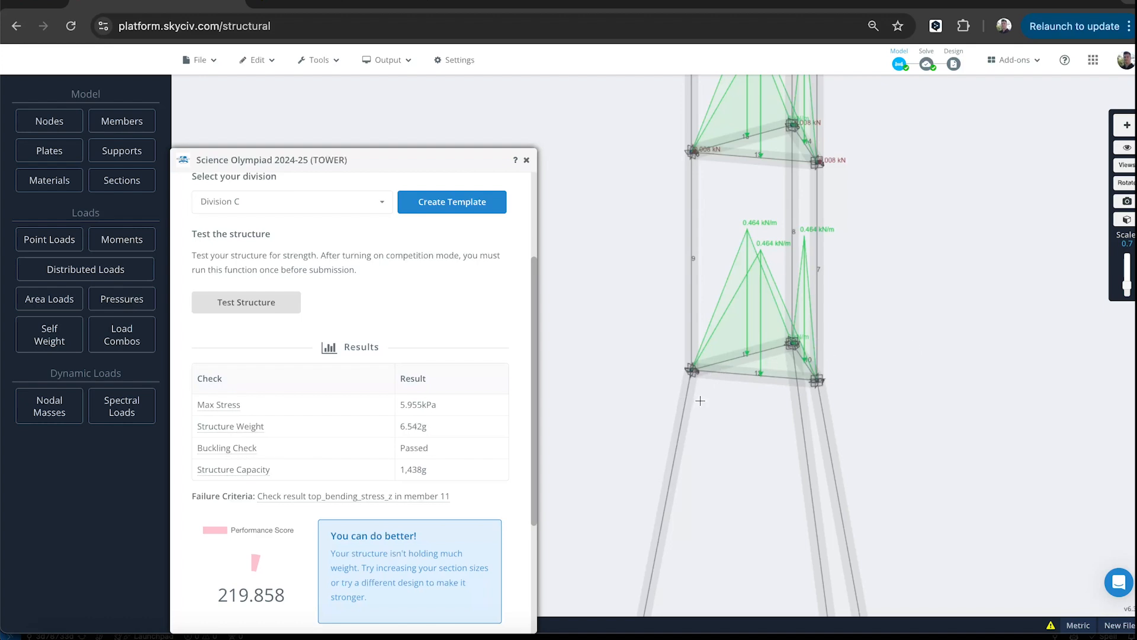
{"action": "left_click", "coordinate": [741, 372]}
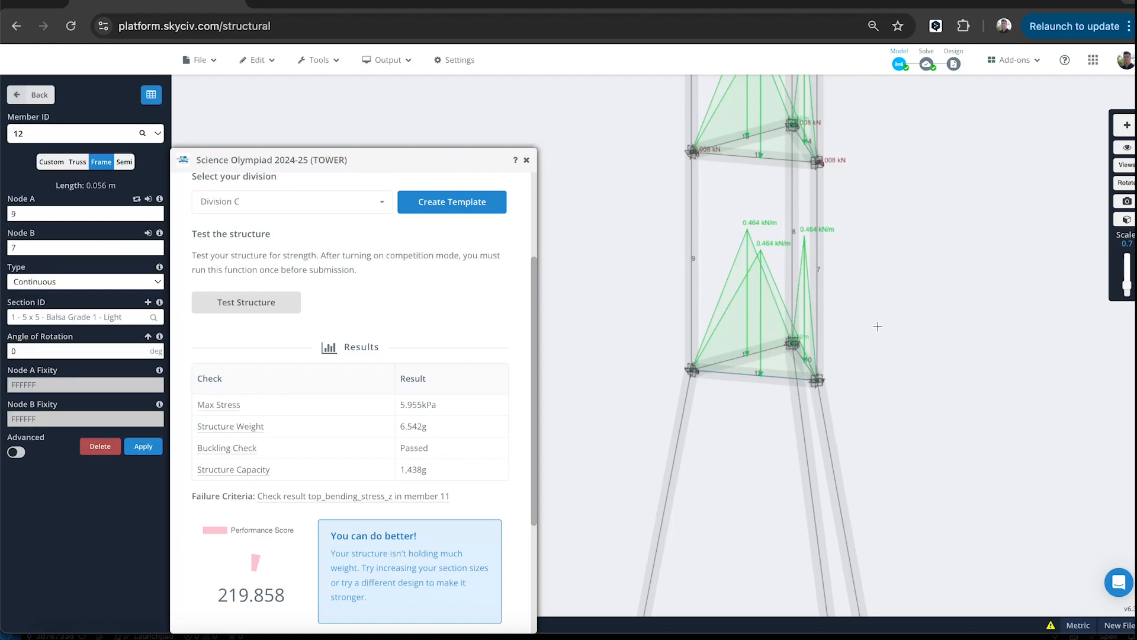
{"action": "left_click_drag", "start_coordinate": [1127, 289], "coordinate": [1127, 300]}
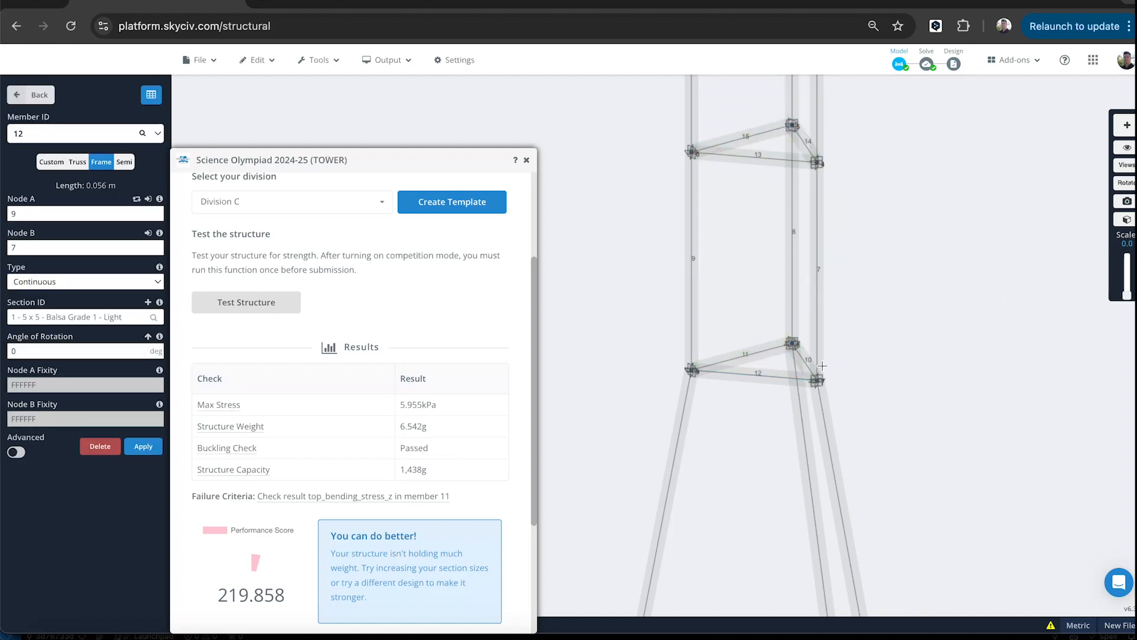
{"action": "left_click", "coordinate": [759, 352], "text": "shift"}
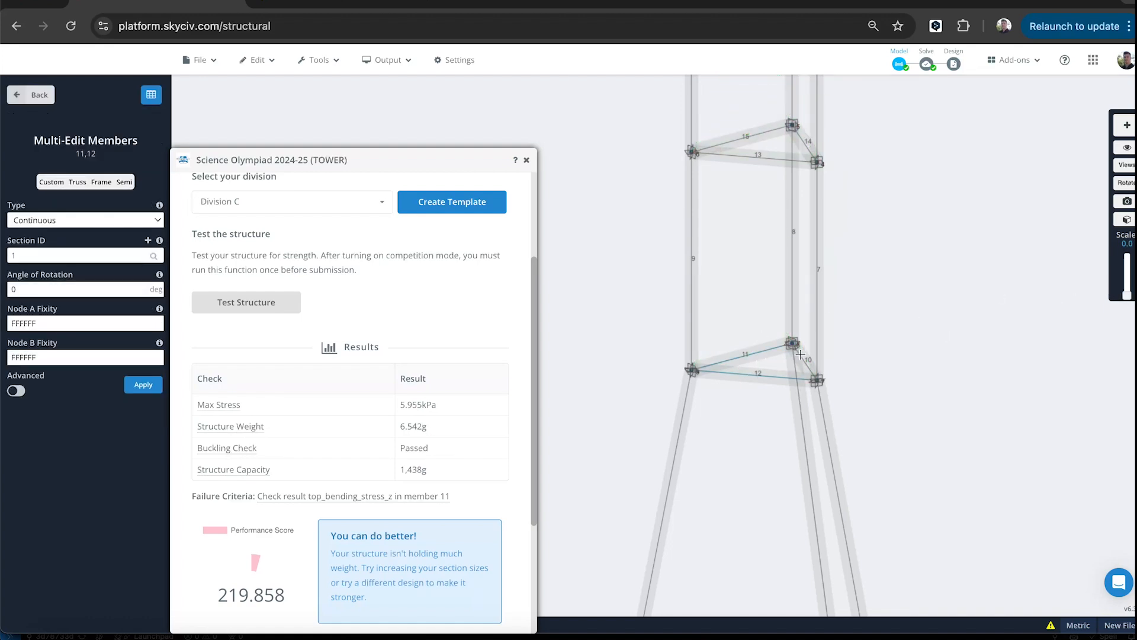
{"action": "left_click", "coordinate": [801, 356], "text": "shift"}
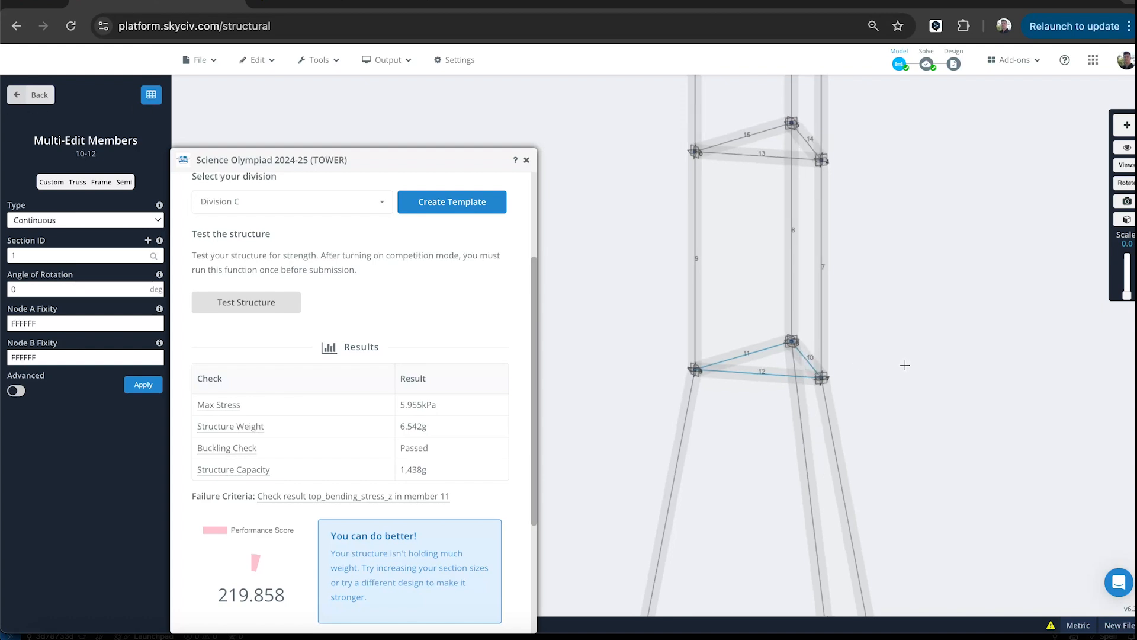
{"action": "right_click_drag", "start_coordinate": [905, 366], "coordinate": [917, 367]}
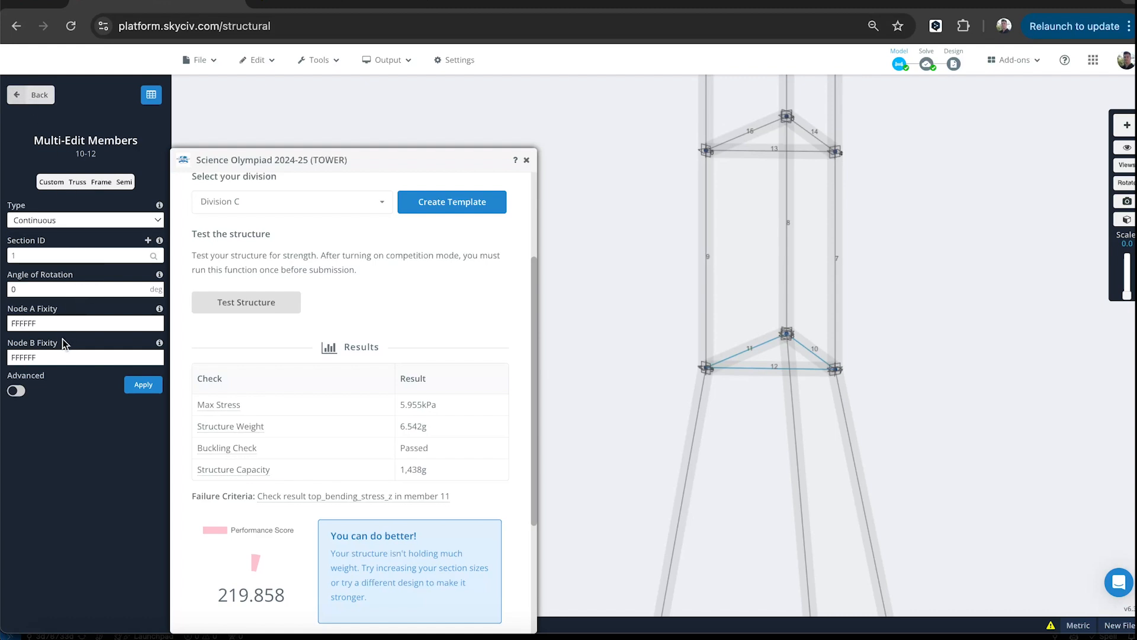
{"action": "left_click", "coordinate": [77, 182]}
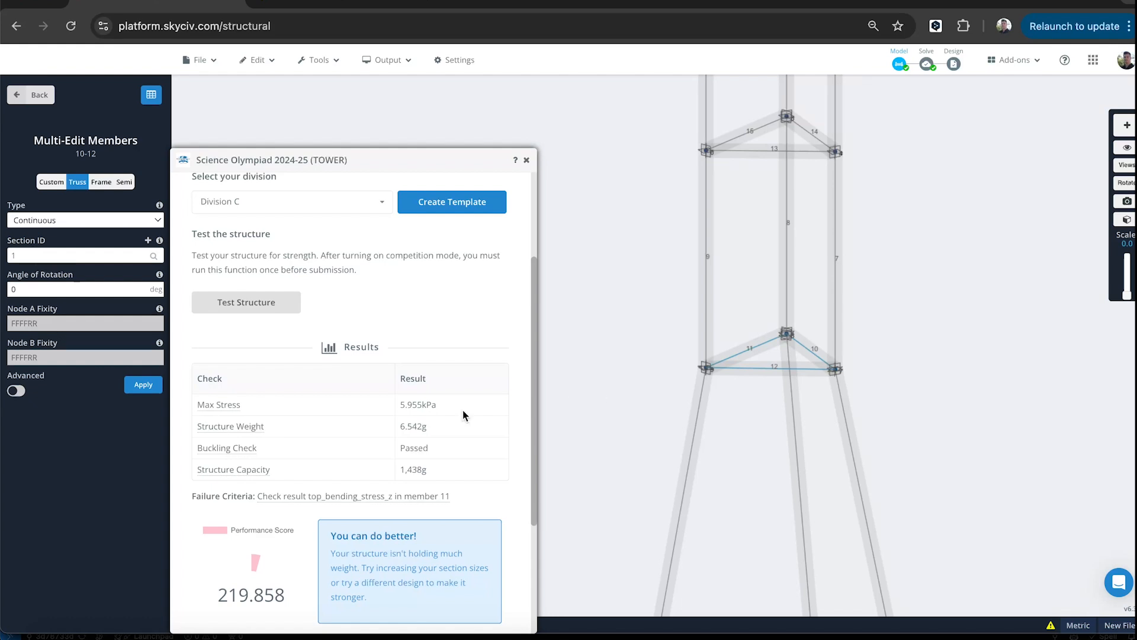
{"action": "left_click", "coordinate": [152, 394]}
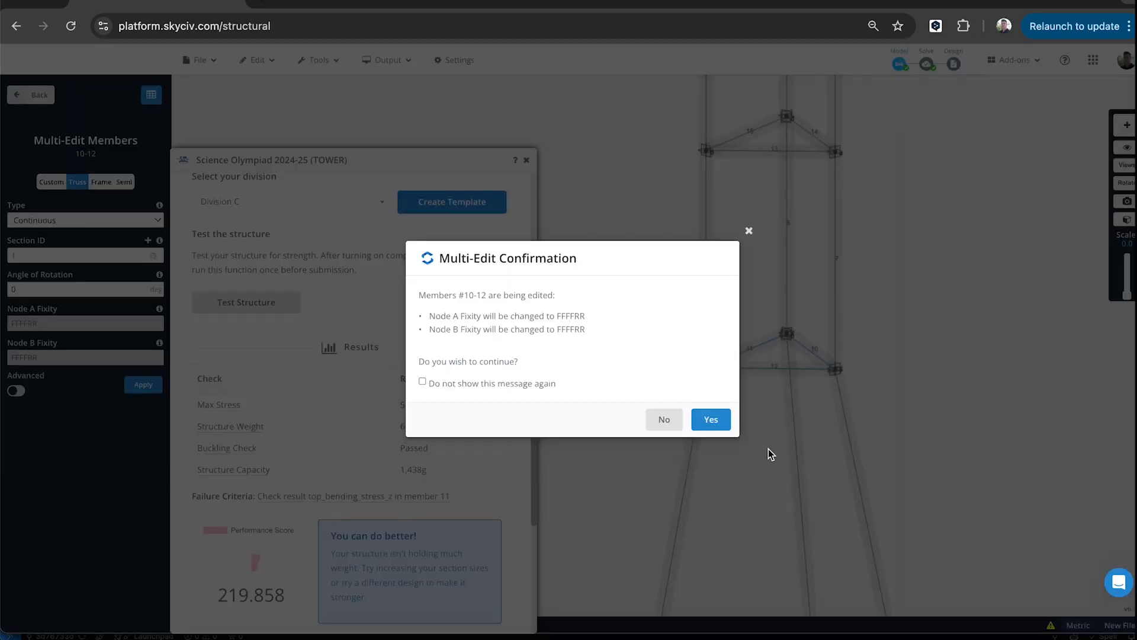
{"action": "left_click", "coordinate": [712, 419]}
Change horizontal members 13, 14 and 15 at mid-height of the upper tower to Truss
{"action": "left_click", "coordinate": [753, 147]}
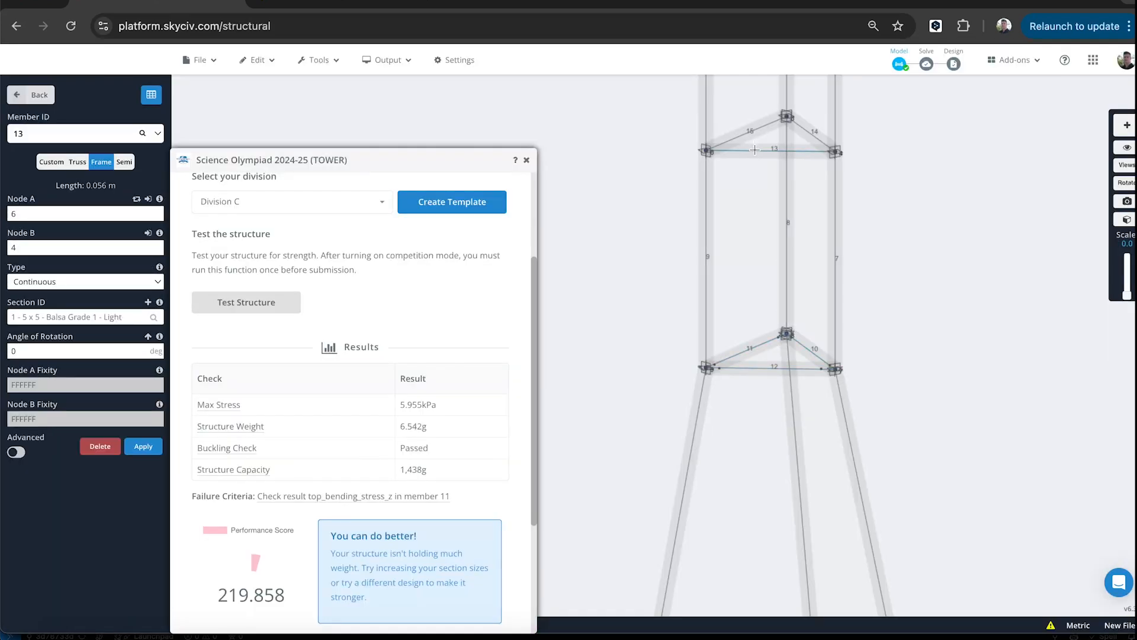
{"action": "left_click", "coordinate": [759, 129], "text": "shift"}
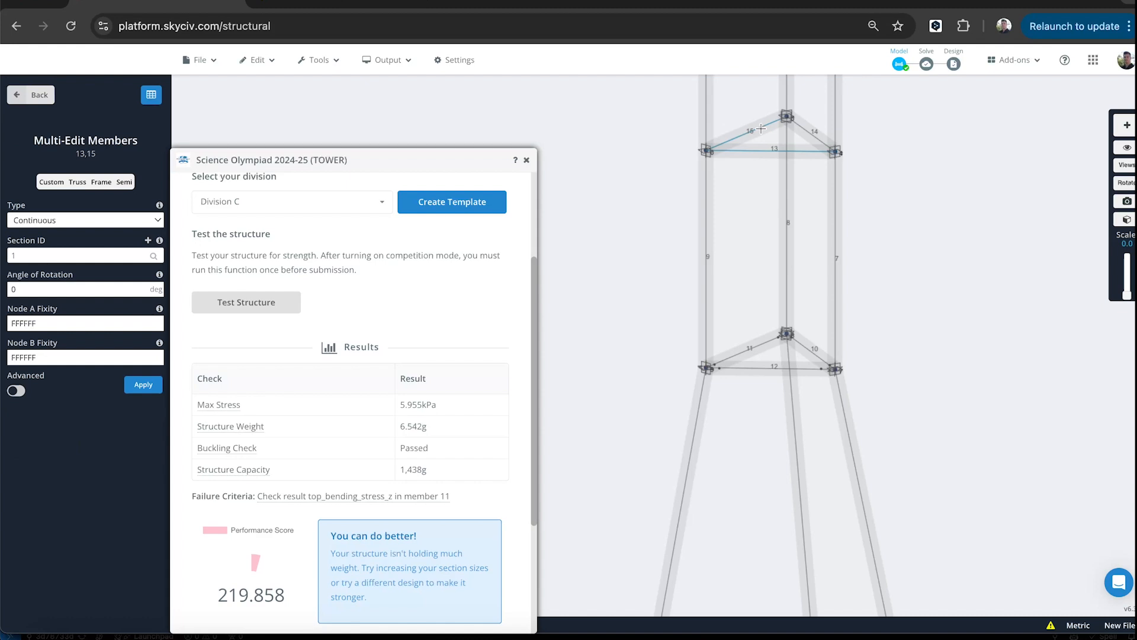
{"action": "left_click", "coordinate": [819, 140], "text": "shift"}
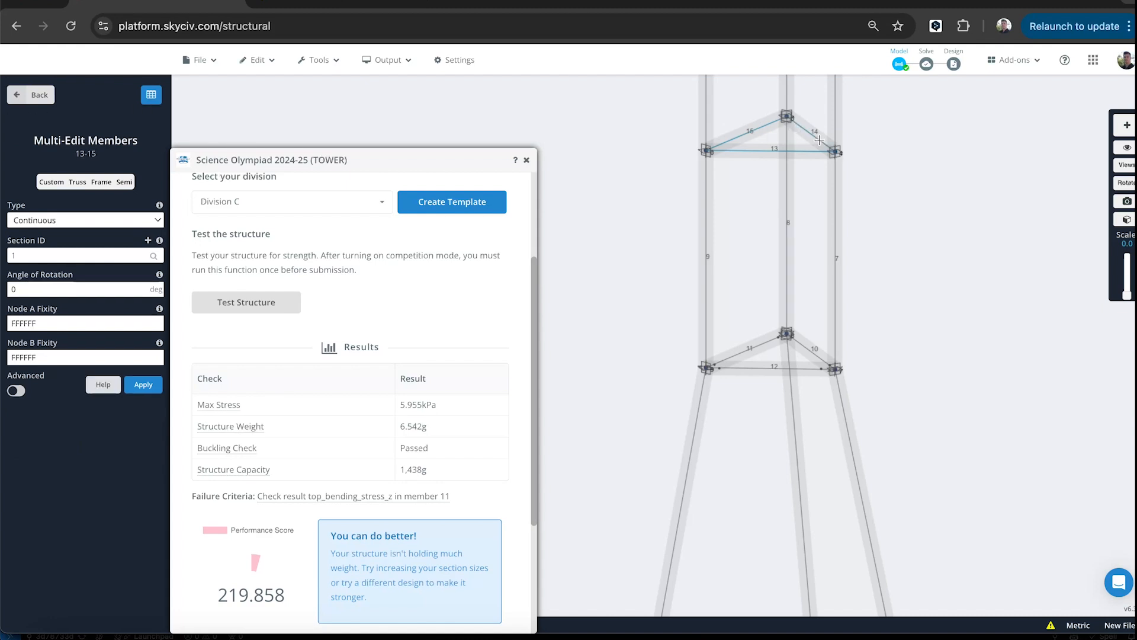
{"action": "left_click", "coordinate": [78, 182]}
{"action": "left_click", "coordinate": [150, 384]}
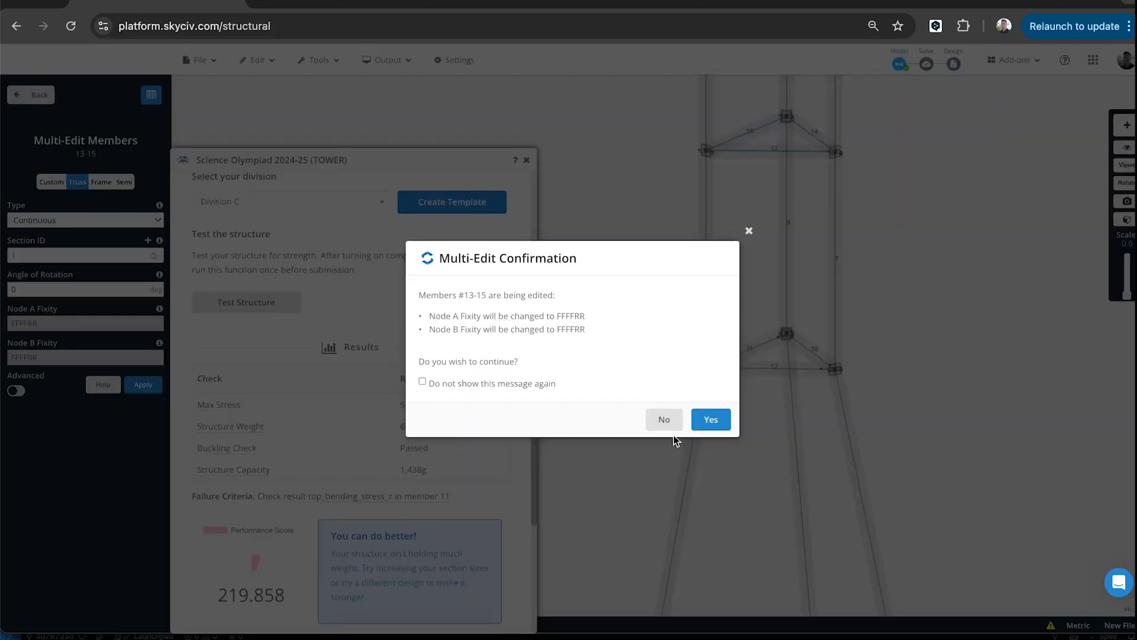
{"action": "left_click", "coordinate": [711, 419]}
{"action": "left_click", "coordinate": [970, 313]}
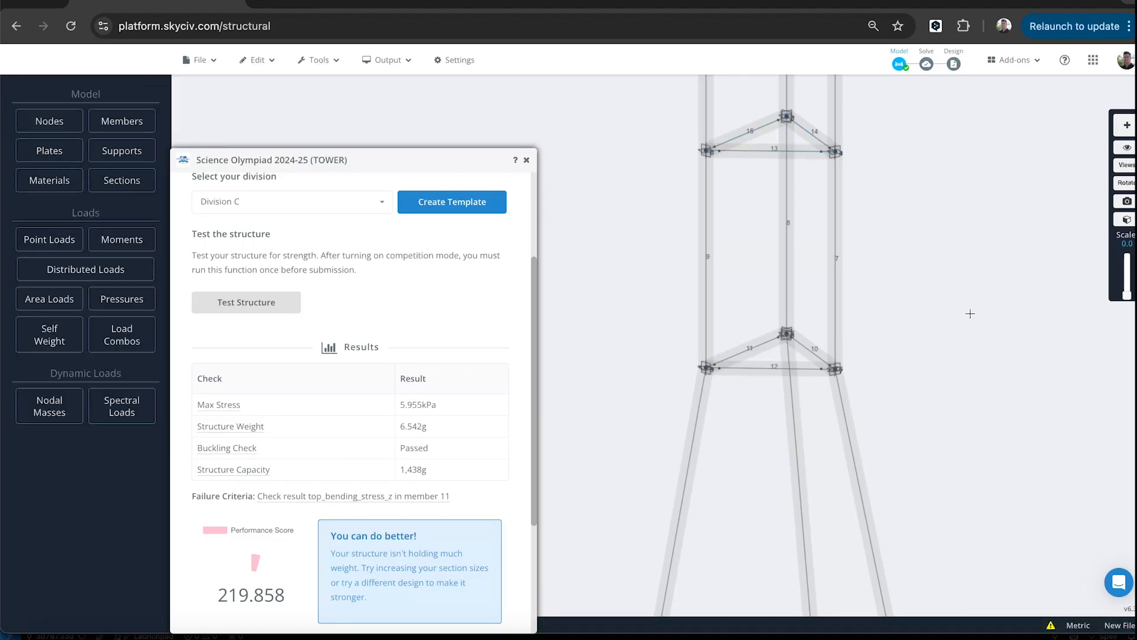
Test the structure again and check its Structure Capacity result
{"action": "mouse_move", "coordinate": [719, 369]}
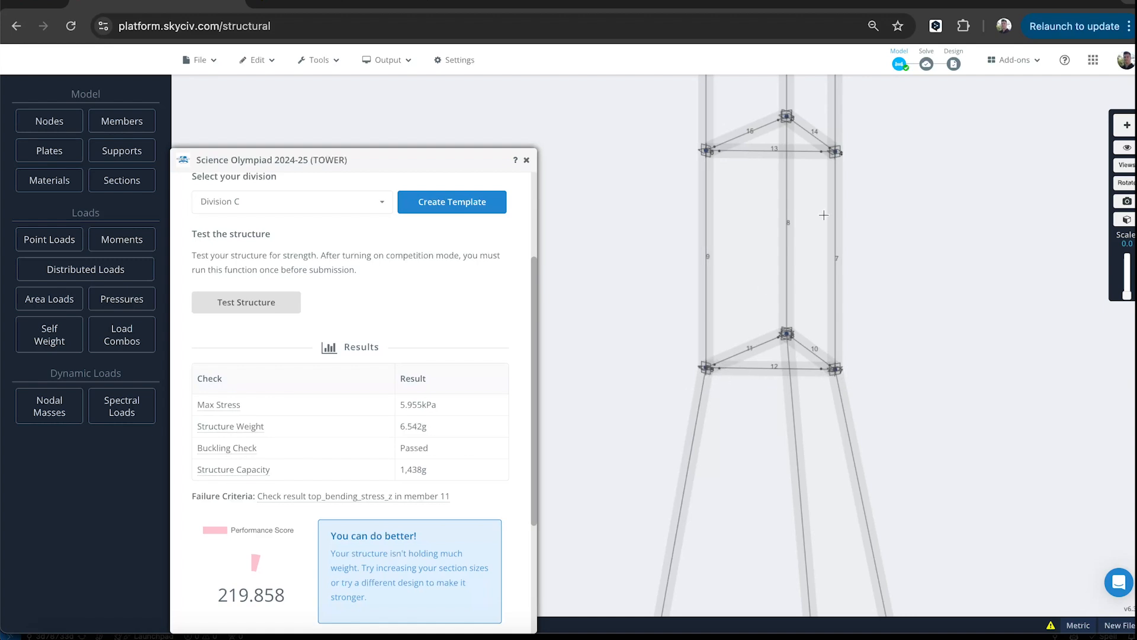
{"action": "left_click", "coordinate": [241, 306]}
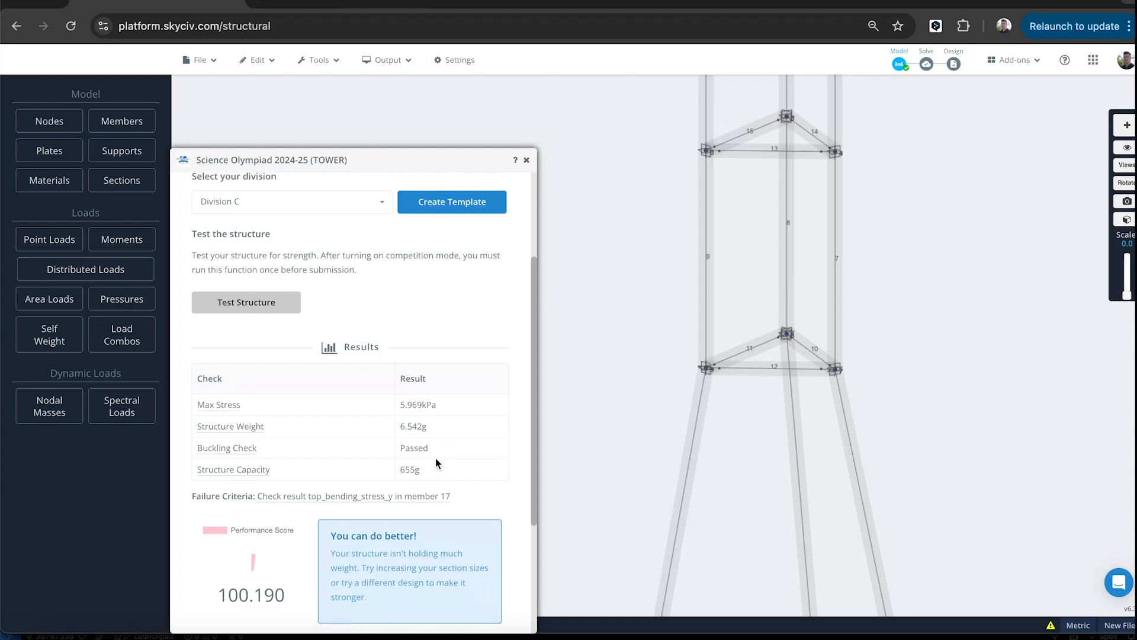
{"action": "left_click_drag", "start_coordinate": [398, 472], "coordinate": [410, 472]}
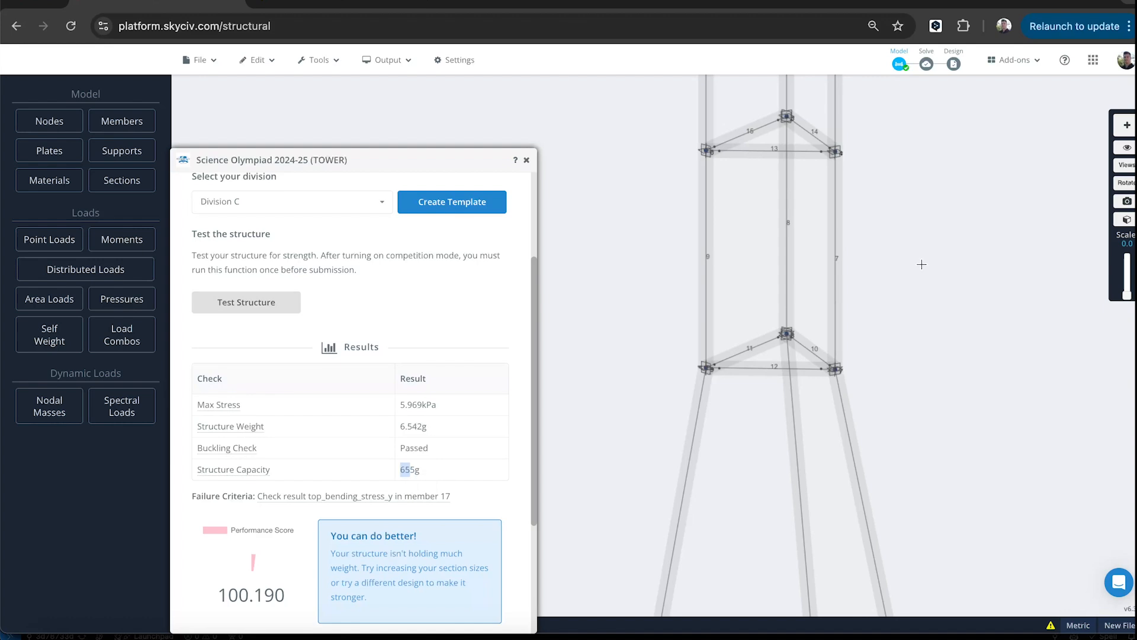
Solve the model without repairing the listed material density issues and show the Top Bending Y stress
{"action": "left_click", "coordinate": [927, 65]}
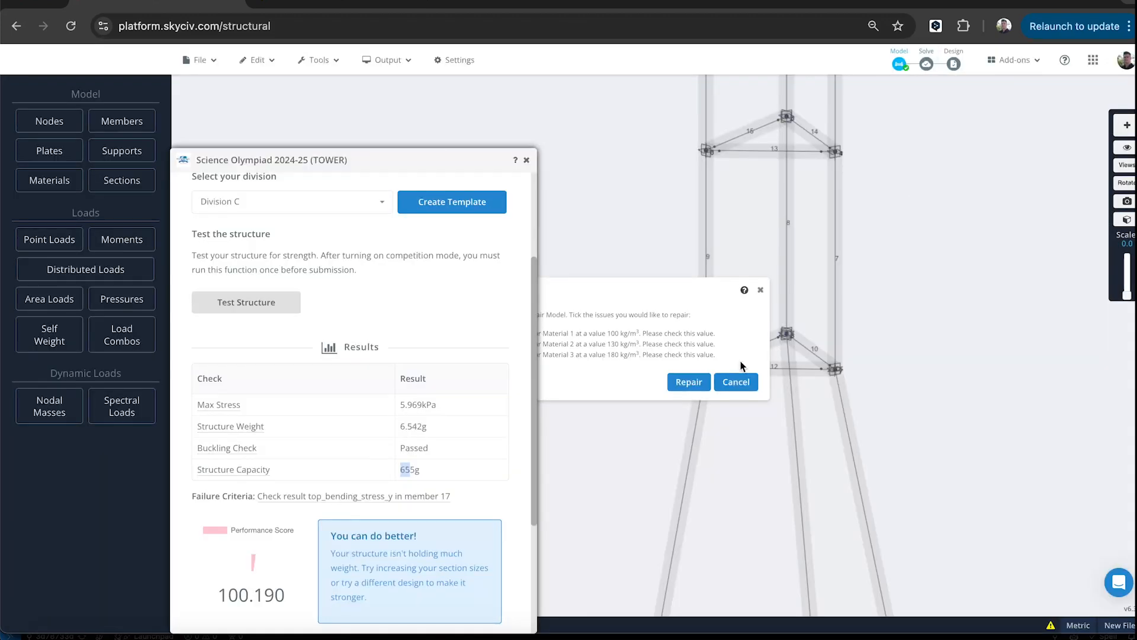
{"action": "left_click", "coordinate": [748, 381]}
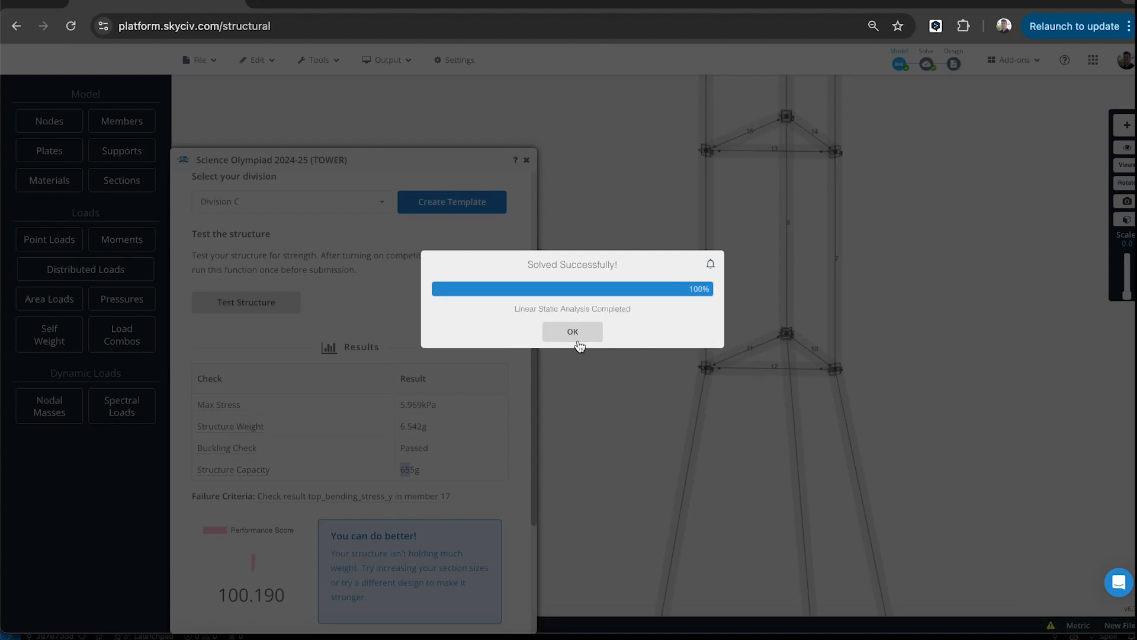
{"action": "left_click", "coordinate": [582, 339]}
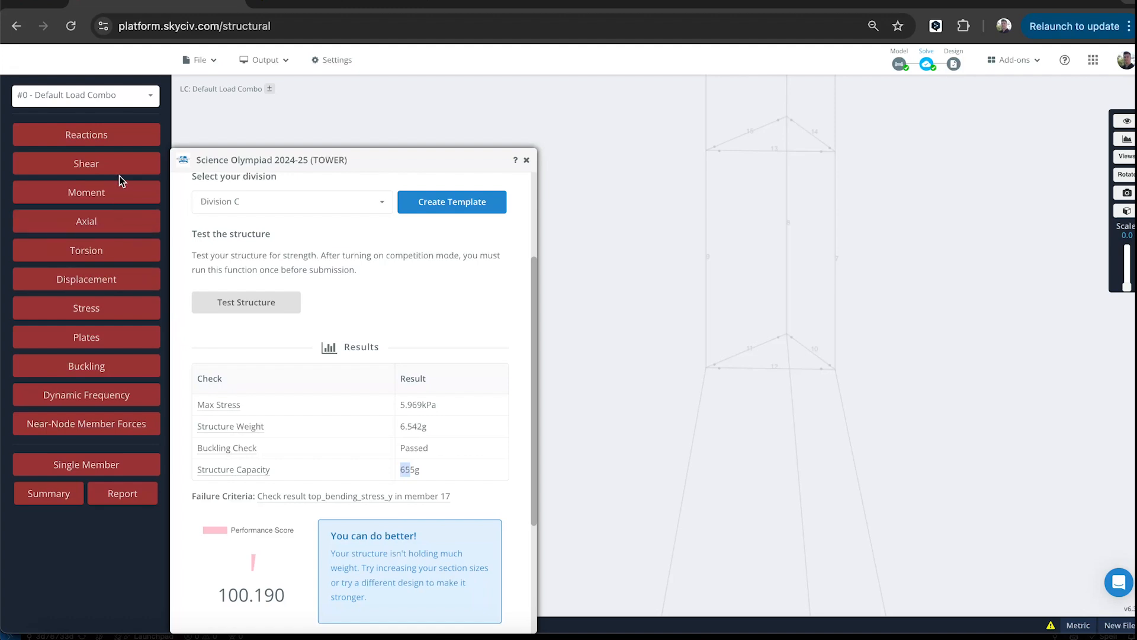
{"action": "left_click", "coordinate": [102, 309]}
{"action": "left_click", "coordinate": [68, 346]}
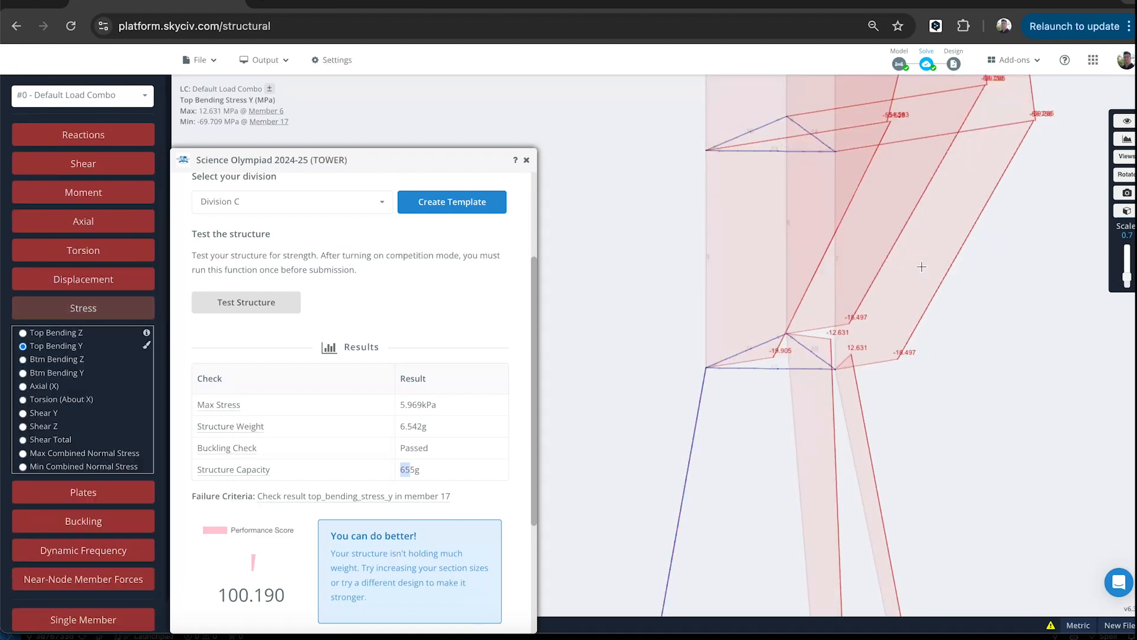
Examine the Top Bending Y diagrams of the upper tower's verticals from several angles, reducing the diagram scale to 0
{"action": "scroll", "coordinate": [922, 266], "scroll_direction": "up", "scroll_amount": 3, "text": "shift"}
{"action": "scroll", "coordinate": [922, 267], "scroll_direction": "down", "scroll_amount": 2, "text": "shift"}
{"action": "left_click_drag", "start_coordinate": [921, 266], "coordinate": [888, 243]}
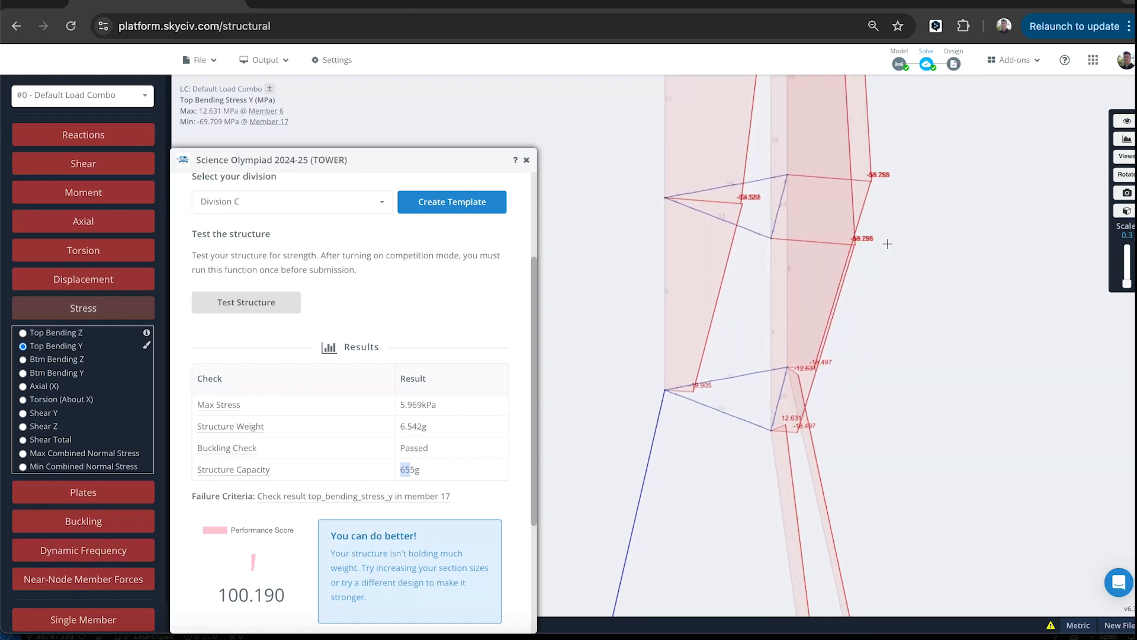
{"action": "left_click_drag", "start_coordinate": [969, 295], "coordinate": [941, 300]}
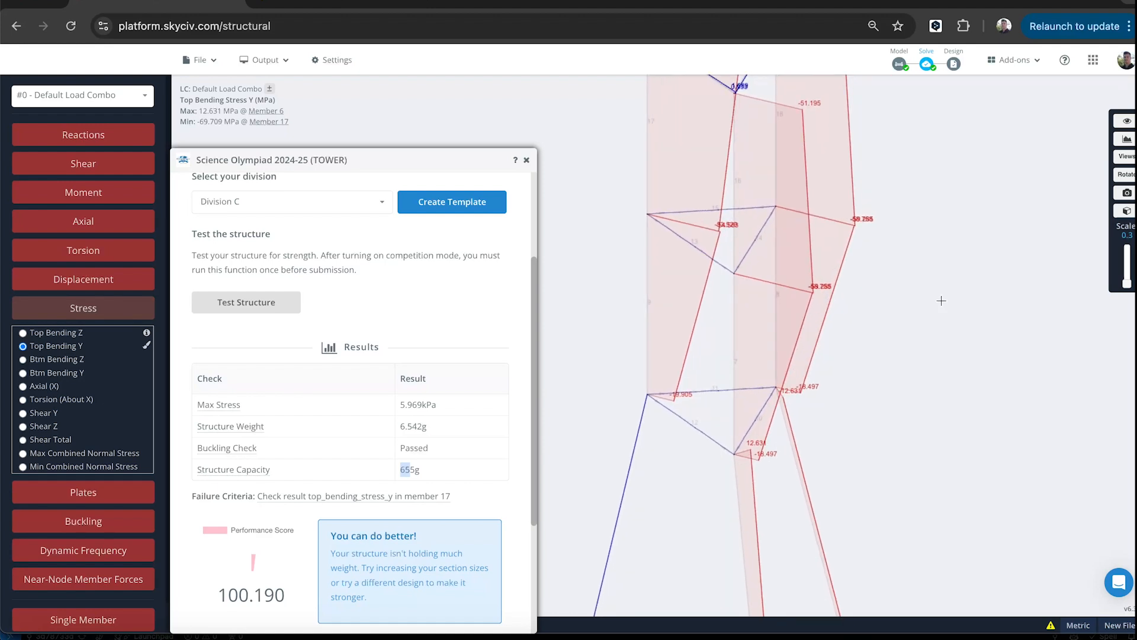
{"action": "left_click_drag", "start_coordinate": [923, 320], "coordinate": [931, 315]}
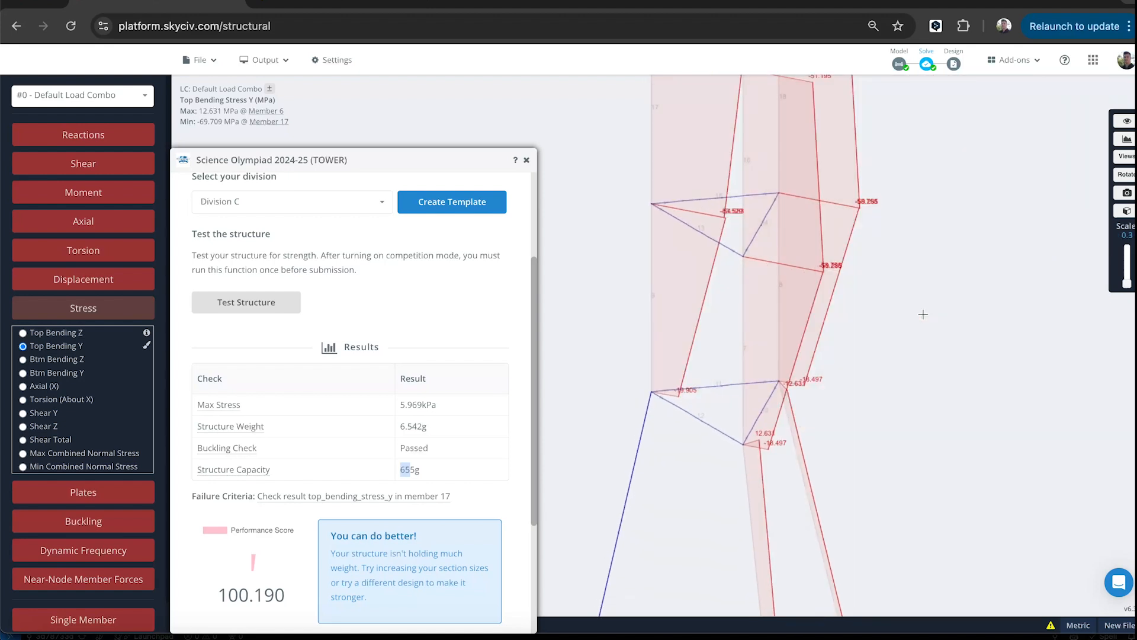
{"action": "scroll", "coordinate": [923, 314], "scroll_direction": "down", "scroll_amount": 3, "text": "shift"}
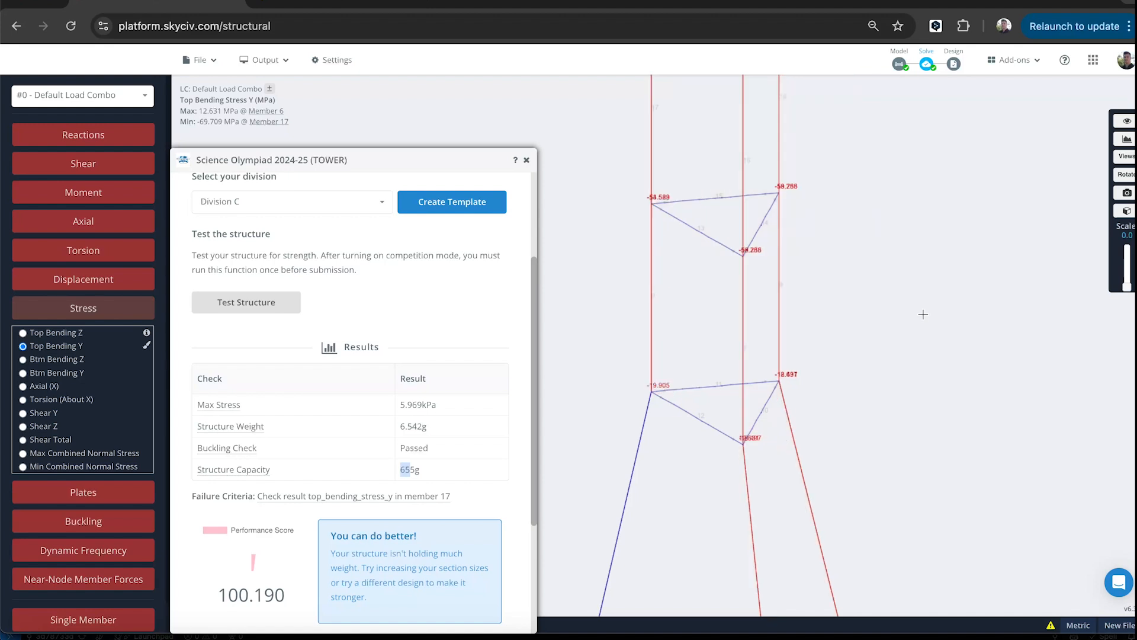
Return to the model and add a diagonal bracing member from node 6 down to node 7
{"action": "left_click", "coordinate": [899, 65]}
{"action": "left_click_drag", "start_coordinate": [971, 331], "coordinate": [990, 333]}
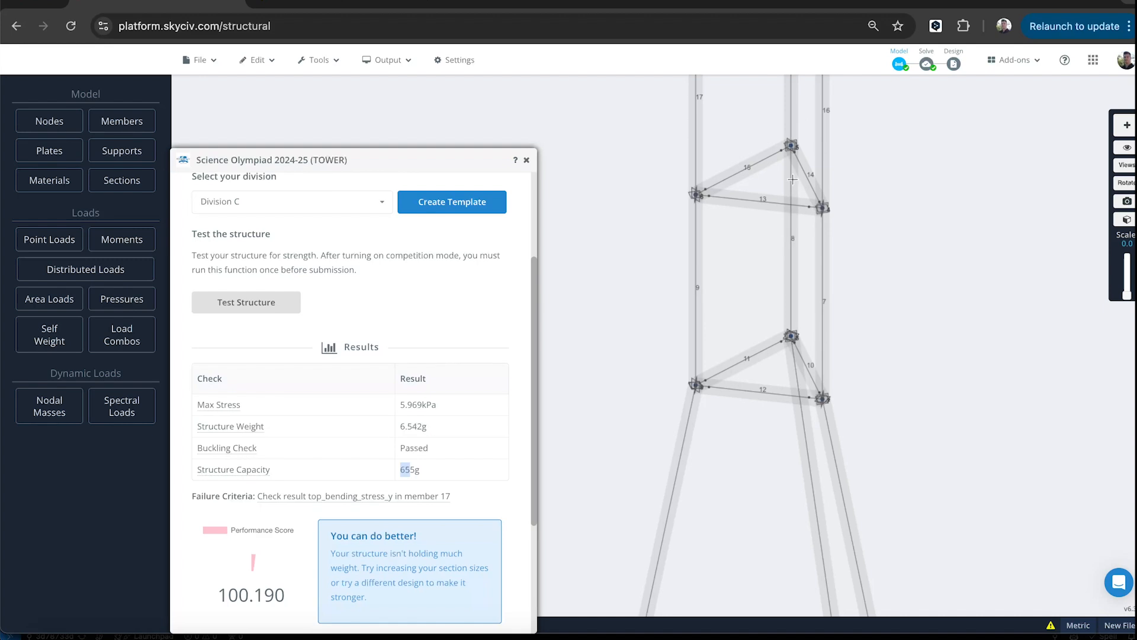
{"action": "left_click", "coordinate": [698, 196]}
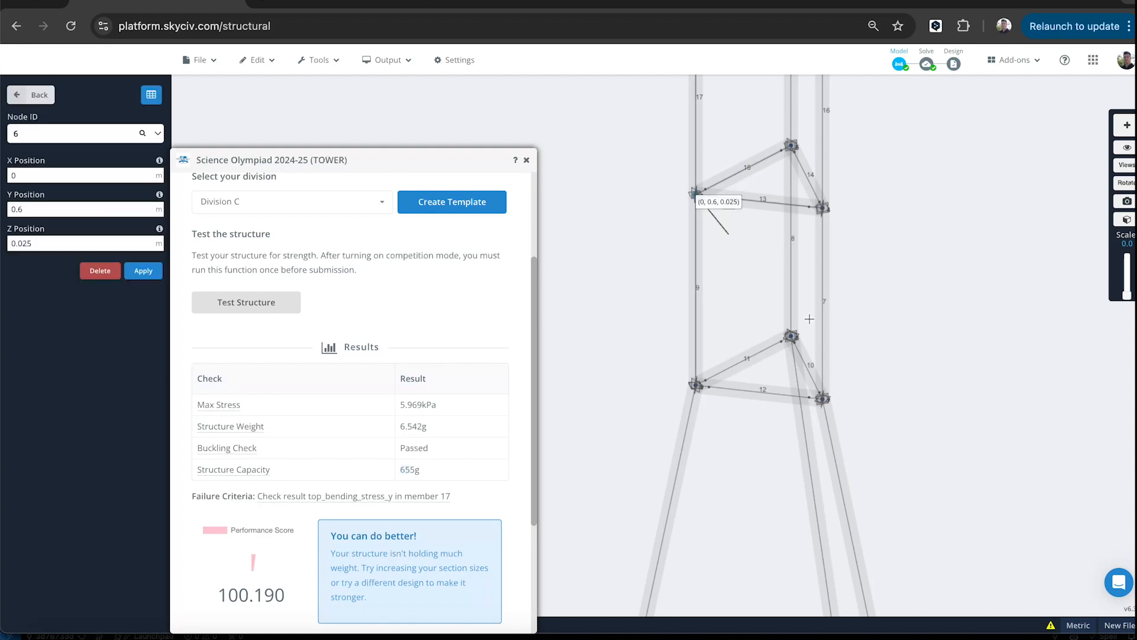
{"action": "left_click", "coordinate": [823, 399]}
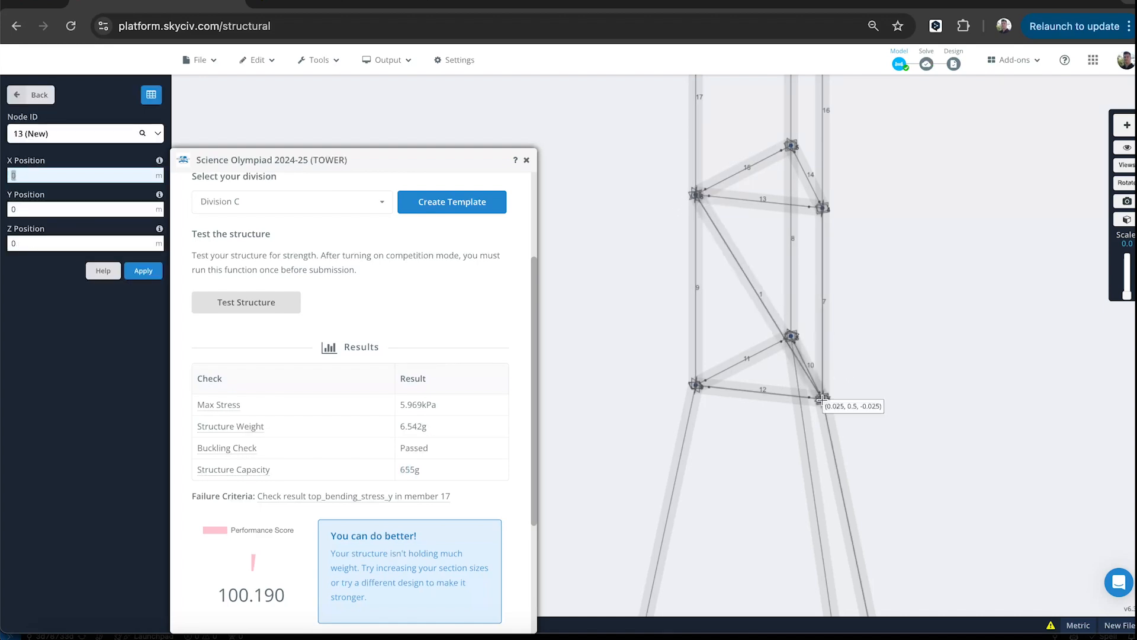
Add a diagonal bracing member from node 7 up to node 5 on the adjoining face
{"action": "left_click", "coordinate": [694, 384]}
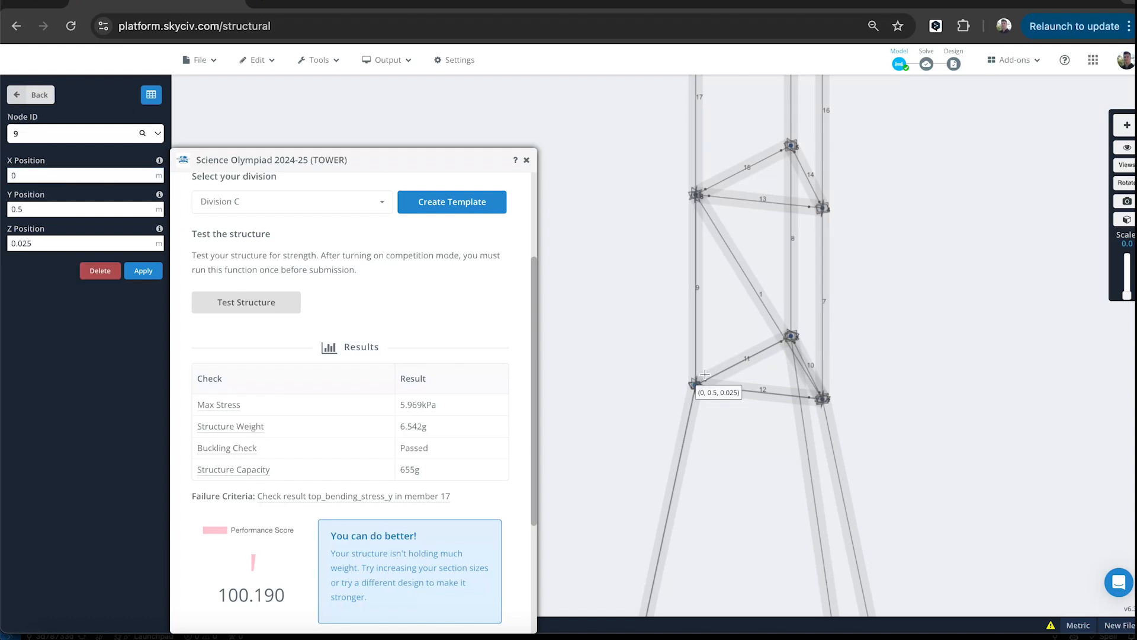
{"action": "left_click_drag", "start_coordinate": [916, 298], "coordinate": [826, 284]}
{"action": "left_click", "coordinate": [689, 412]}
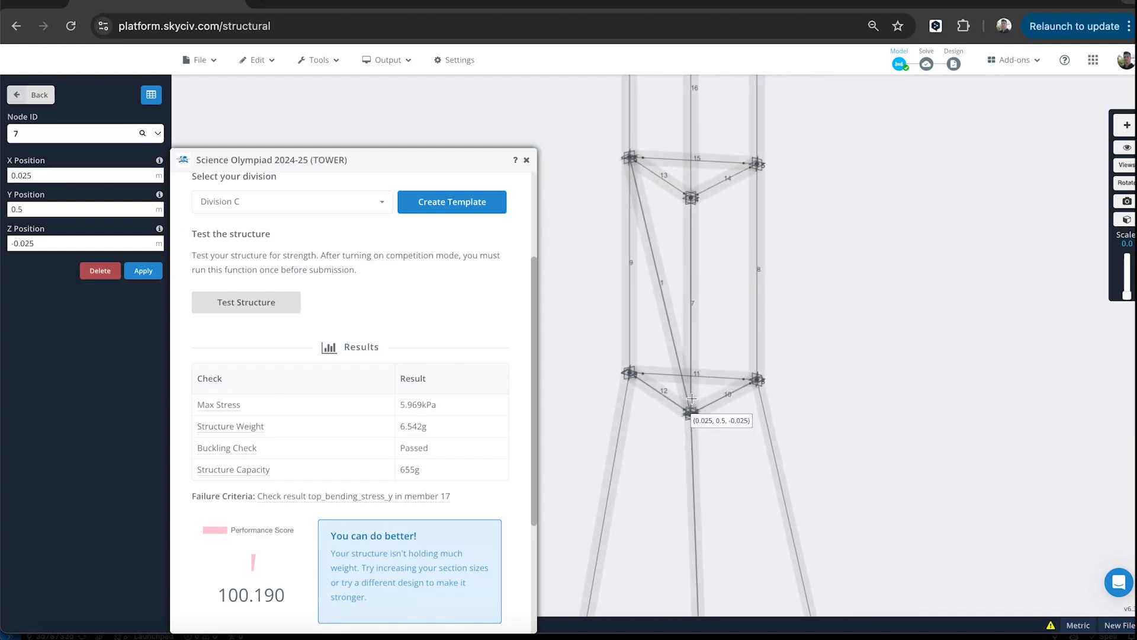
{"action": "left_click", "coordinate": [758, 163]}
Add a diagonal bracing member from node 8 up to node 6 on the remaining face and check the bracing within the tower
{"action": "left_click_drag", "start_coordinate": [781, 172], "coordinate": [826, 301]}
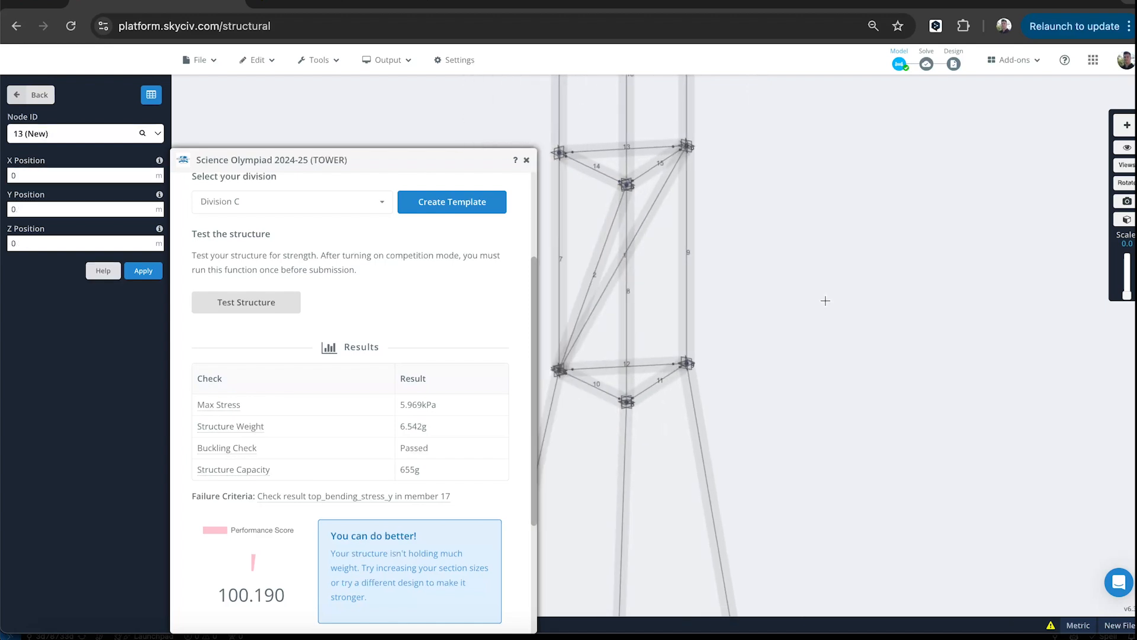
{"action": "left_click", "coordinate": [638, 407]}
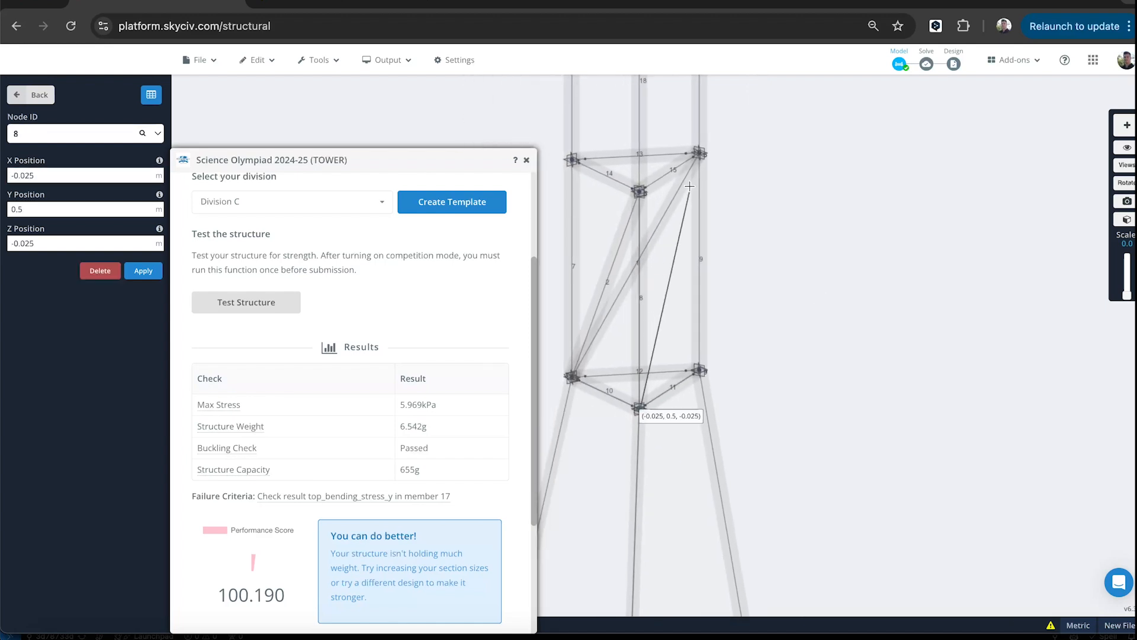
{"action": "left_click", "coordinate": [699, 153]}
{"action": "right_click_drag", "start_coordinate": [837, 183], "coordinate": [834, 291]}
{"action": "left_click_drag", "start_coordinate": [833, 291], "coordinate": [874, 186]}
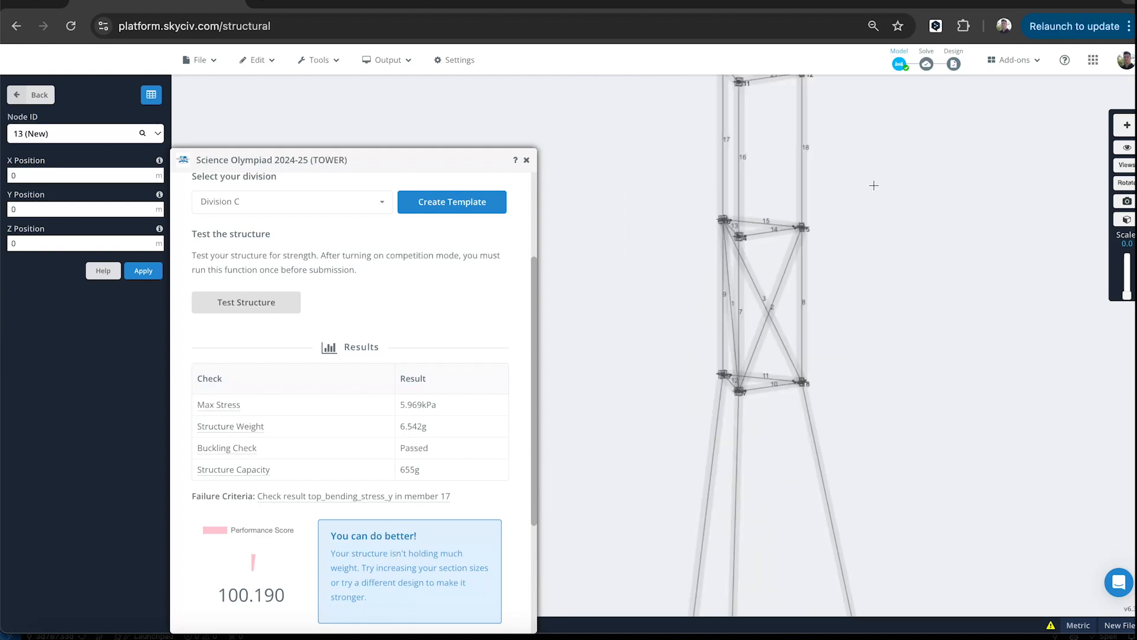
{"action": "scroll", "coordinate": [874, 185], "scroll_direction": "down", "scroll_amount": 3}
{"action": "scroll", "coordinate": [890, 170], "scroll_direction": "up", "scroll_amount": 1}
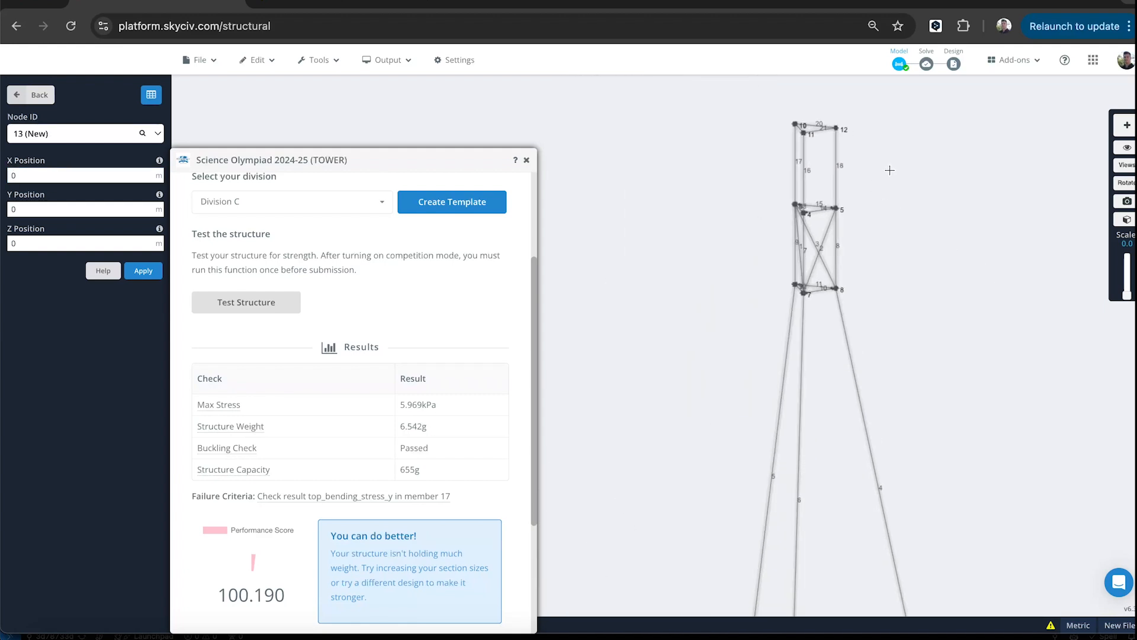
Add a diagonal bracing member from node 5 up to node 11 on one face of the top storey
{"action": "scroll", "coordinate": [890, 171], "scroll_direction": "up", "scroll_amount": 2}
{"action": "left_click_drag", "start_coordinate": [840, 237], "coordinate": [791, 263]}
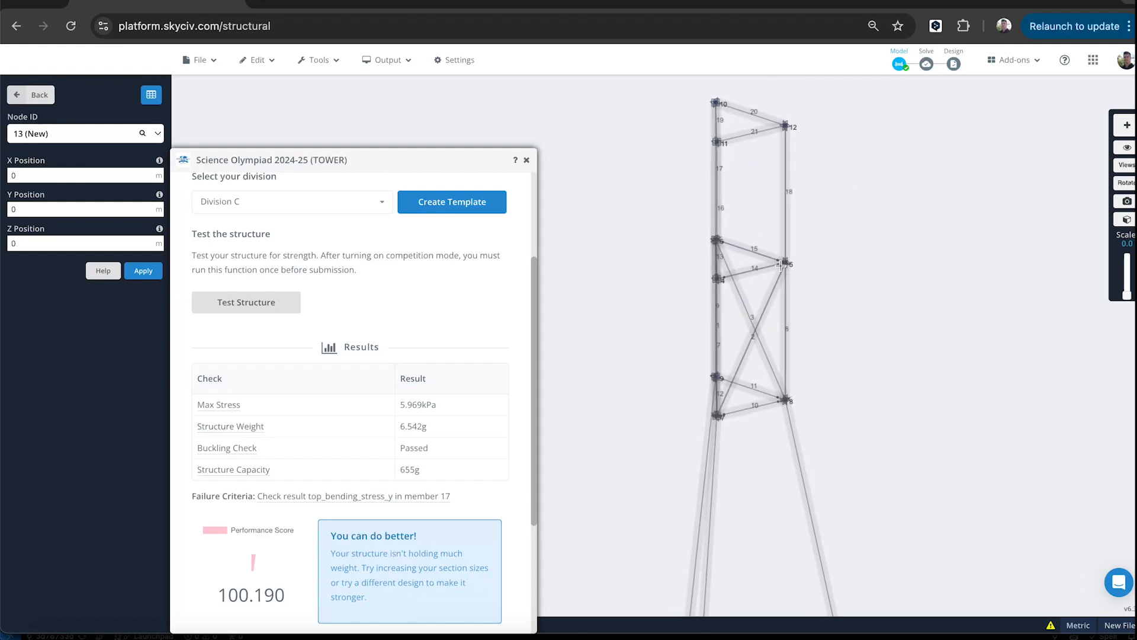
{"action": "left_click", "coordinate": [783, 264]}
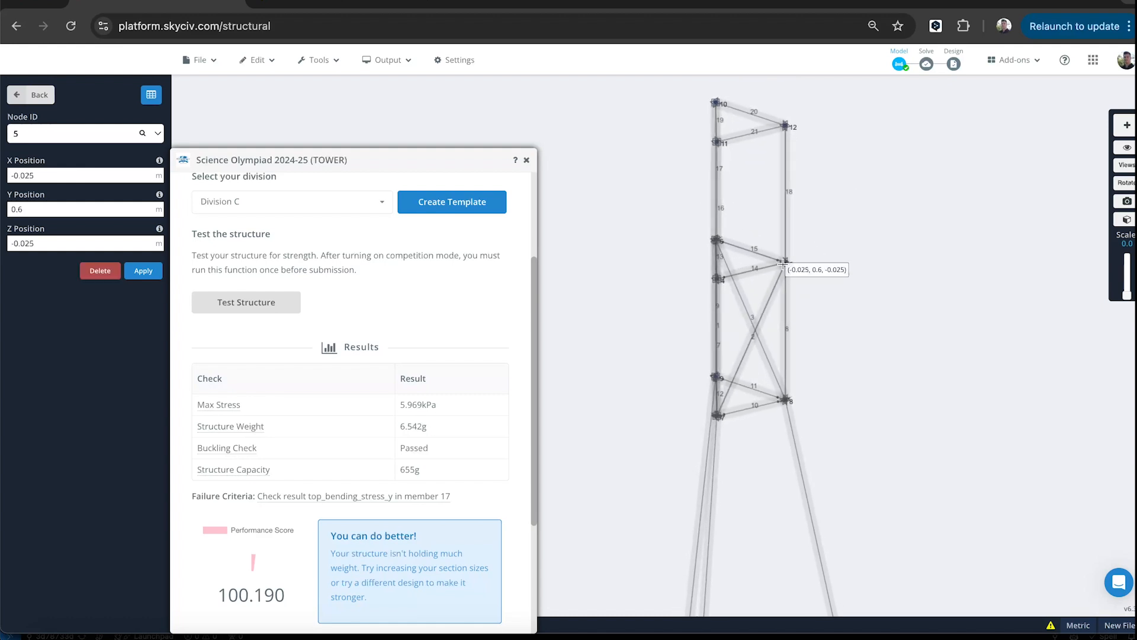
{"action": "left_click", "coordinate": [717, 143]}
Add a diagonal bracing member from node 6 up to node 12 on the adjoining face of the top storey
{"action": "left_click_drag", "start_coordinate": [950, 197], "coordinate": [785, 185]}
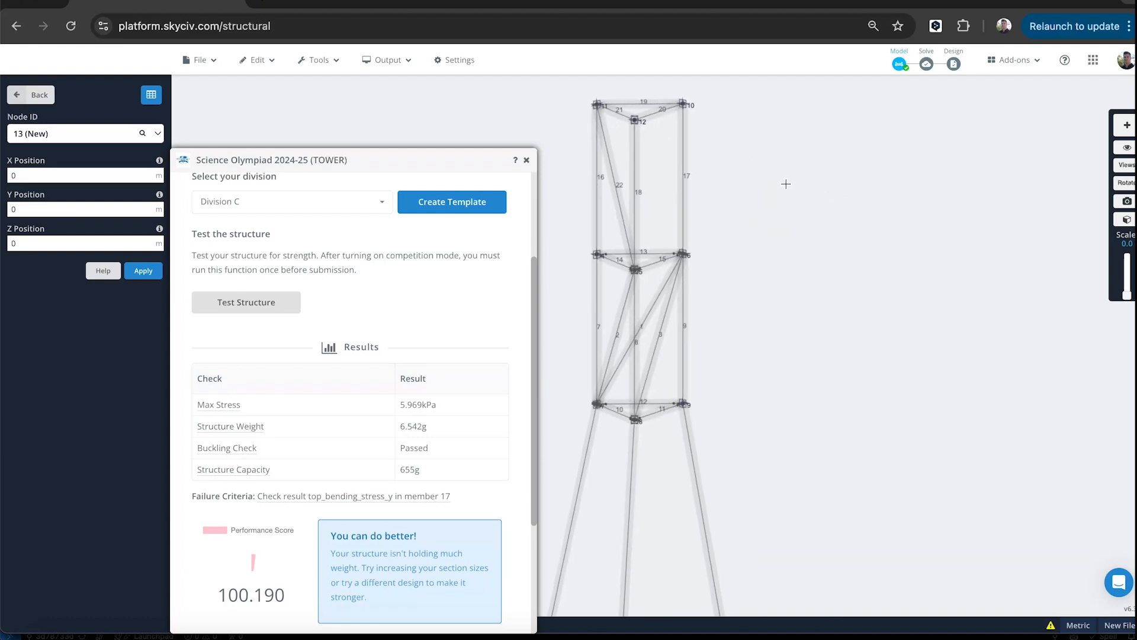
{"action": "left_click", "coordinate": [683, 255]}
{"action": "left_click", "coordinate": [634, 124]}
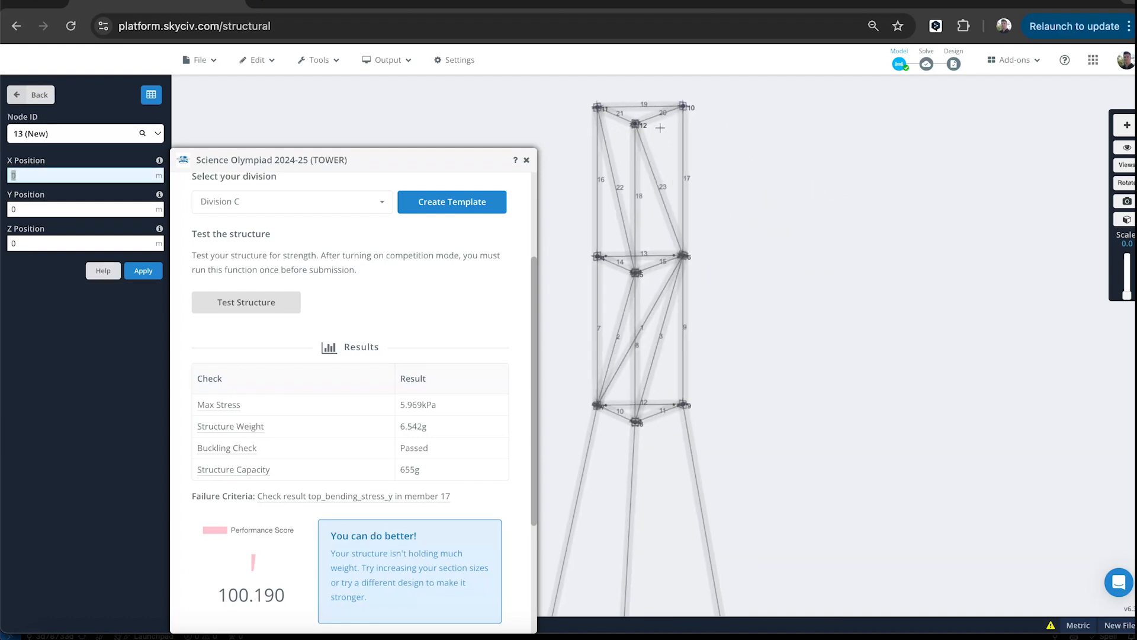
Add a diagonal bracing member from node 10 down to node 4 on the remaining face of the top storey
{"action": "left_click_drag", "start_coordinate": [853, 198], "coordinate": [642, 206]}
{"action": "right_click_drag", "start_coordinate": [763, 207], "coordinate": [855, 319]}
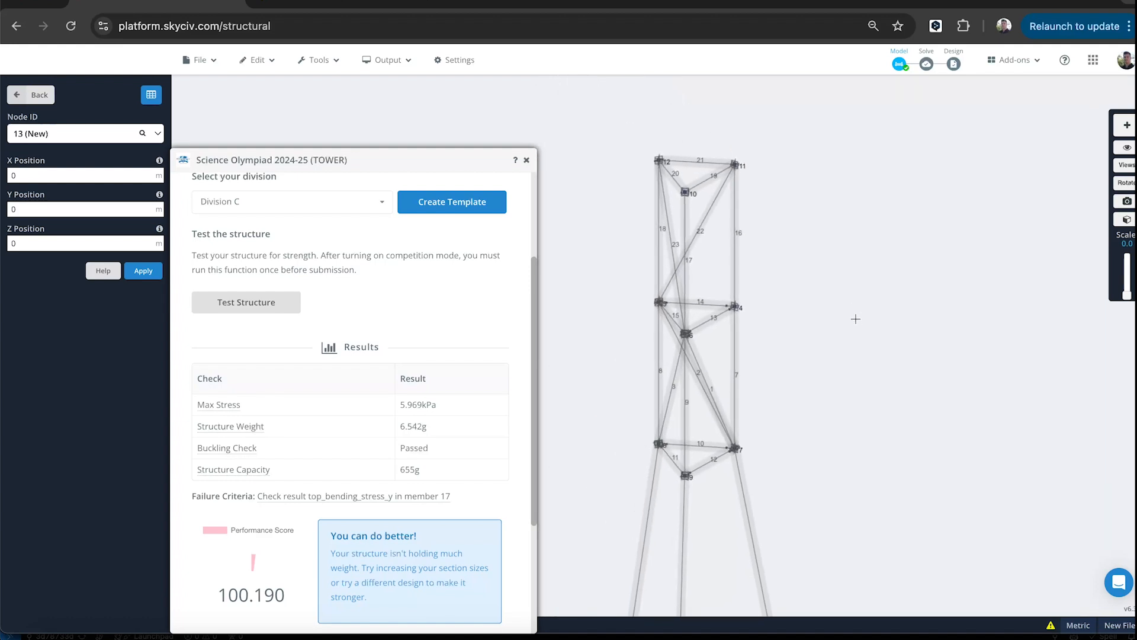
{"action": "left_click", "coordinate": [685, 192]}
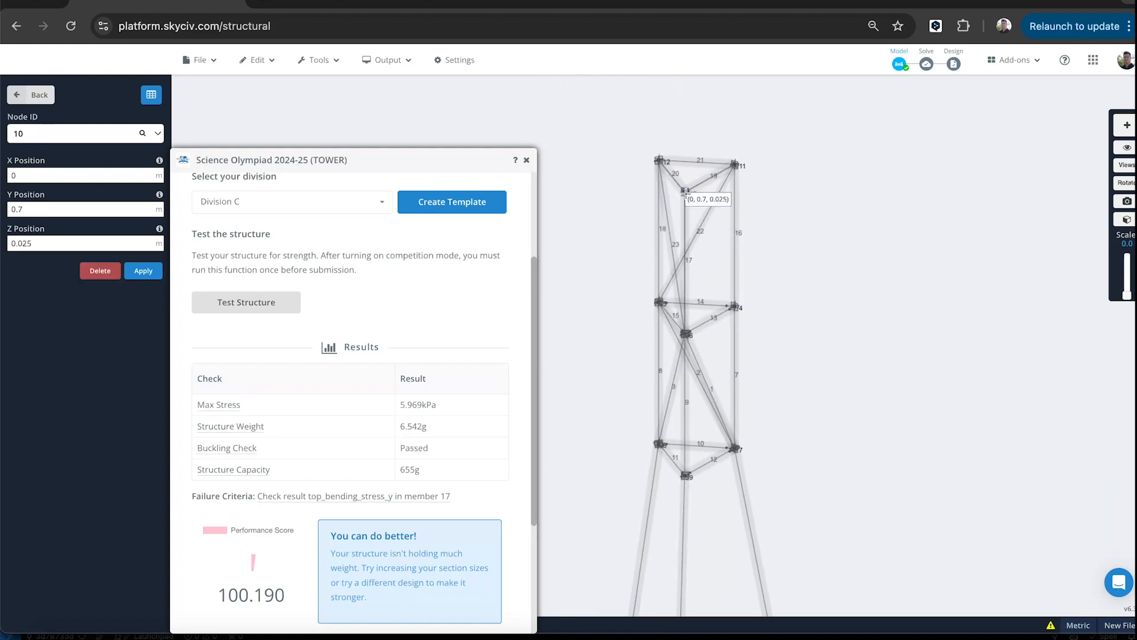
{"action": "left_click", "coordinate": [735, 306]}
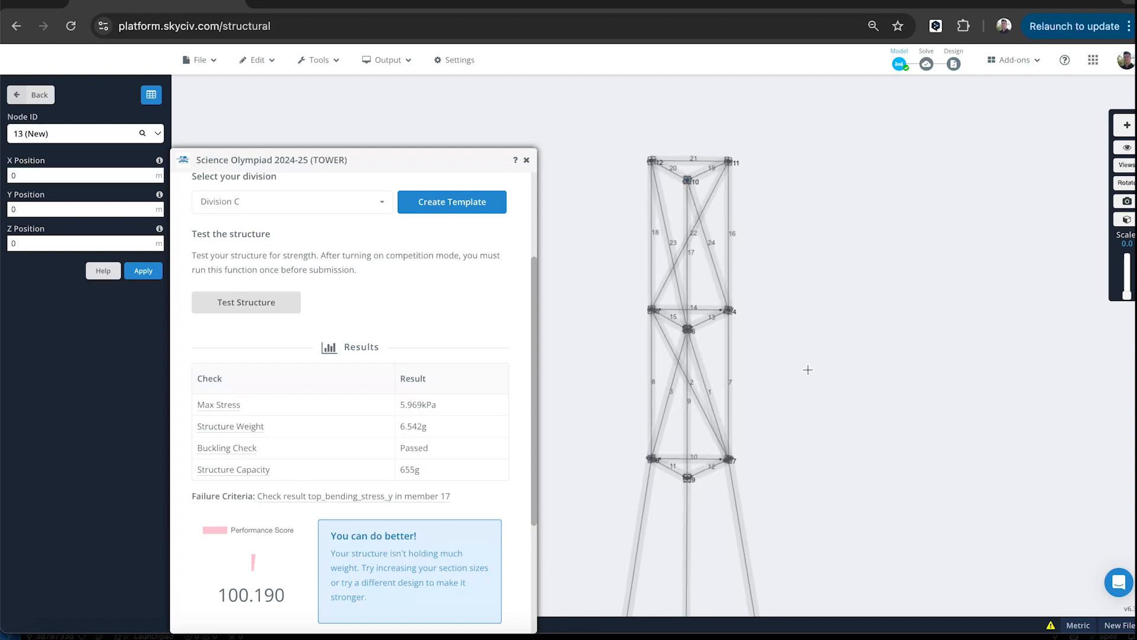
Test the fully braced tower's strength and review its failure criteria against the whole structure
{"action": "scroll", "coordinate": [808, 370], "scroll_direction": "down", "scroll_amount": 5}
{"action": "left_click", "coordinate": [238, 302]}
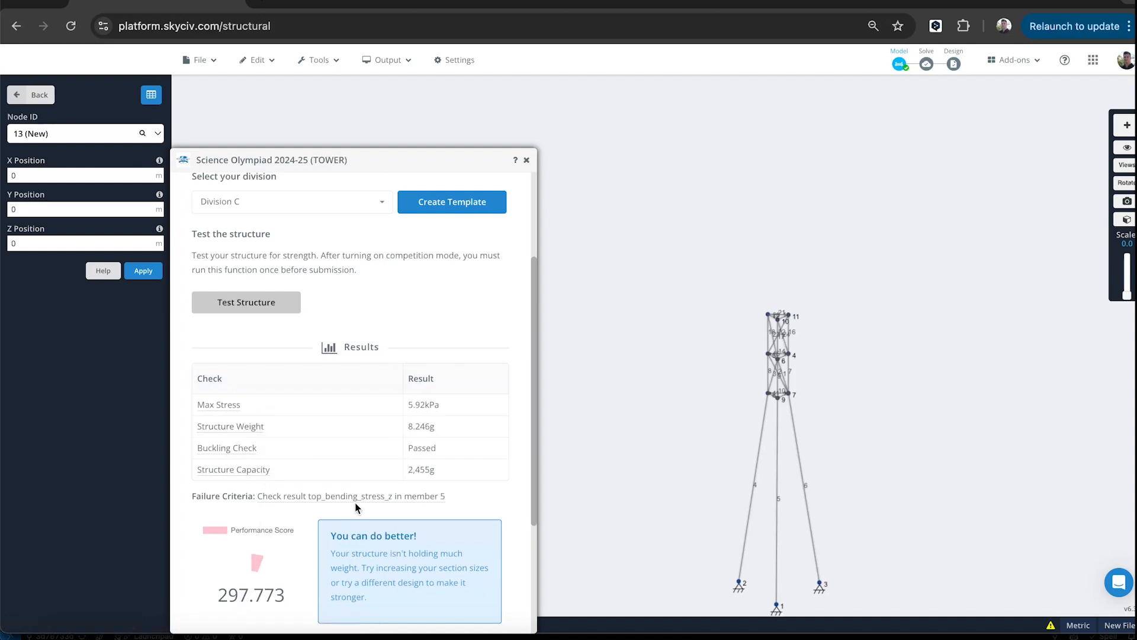
{"action": "right_click_drag", "start_coordinate": [850, 378], "coordinate": [837, 248]}
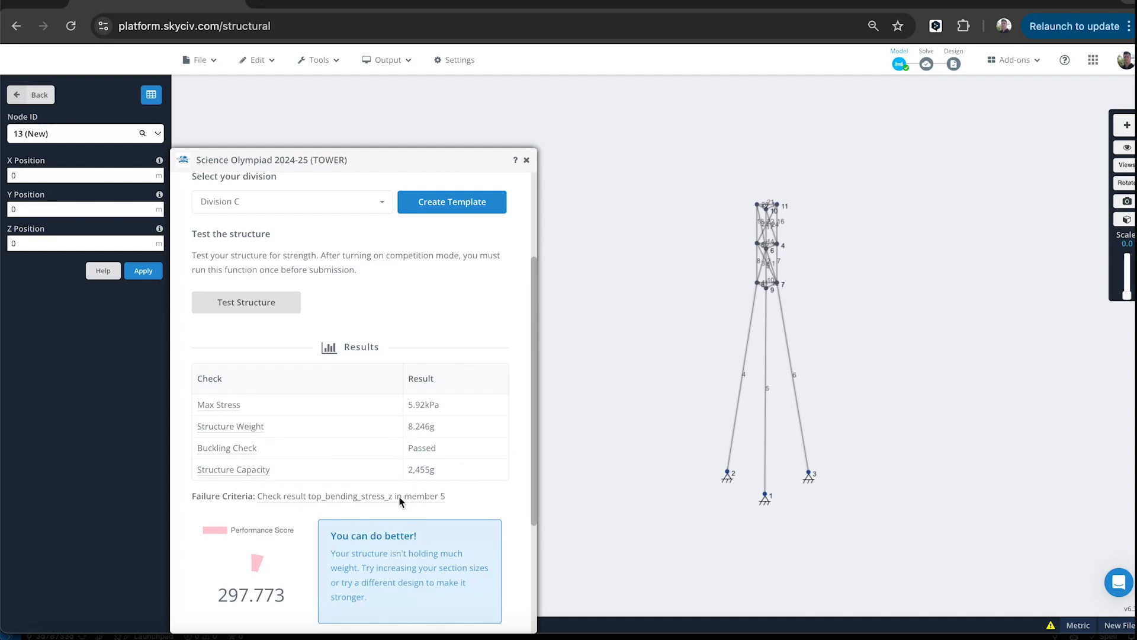
Solve the braced tower with a linear static analysis and open the results
{"action": "left_click", "coordinate": [926, 64]}
{"action": "left_click", "coordinate": [749, 385]}
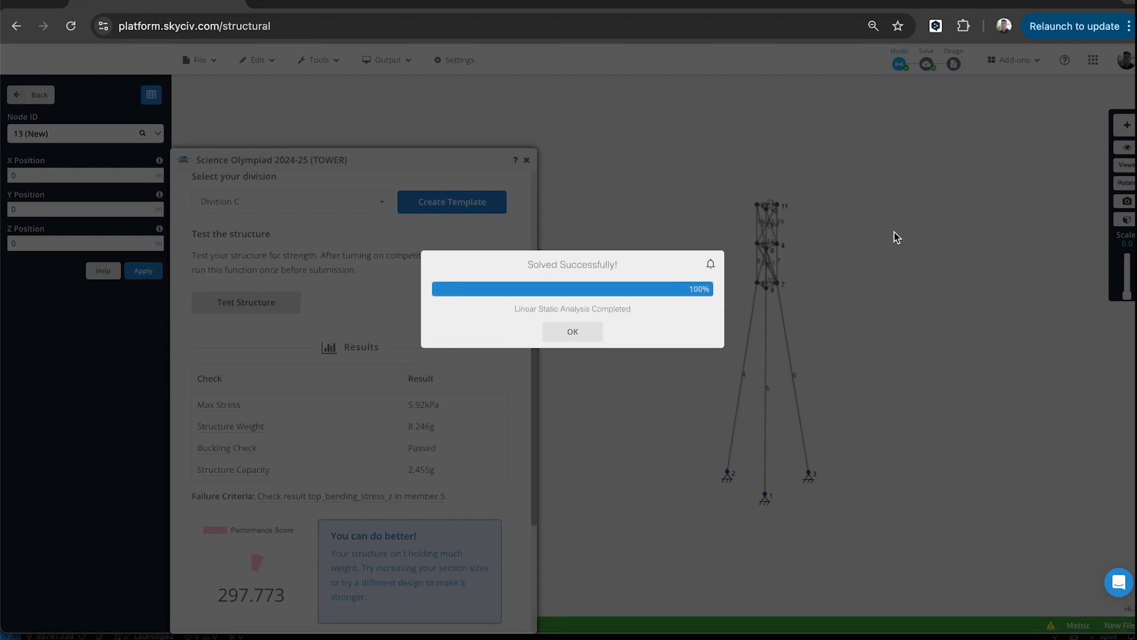
{"action": "left_click", "coordinate": [564, 335]}
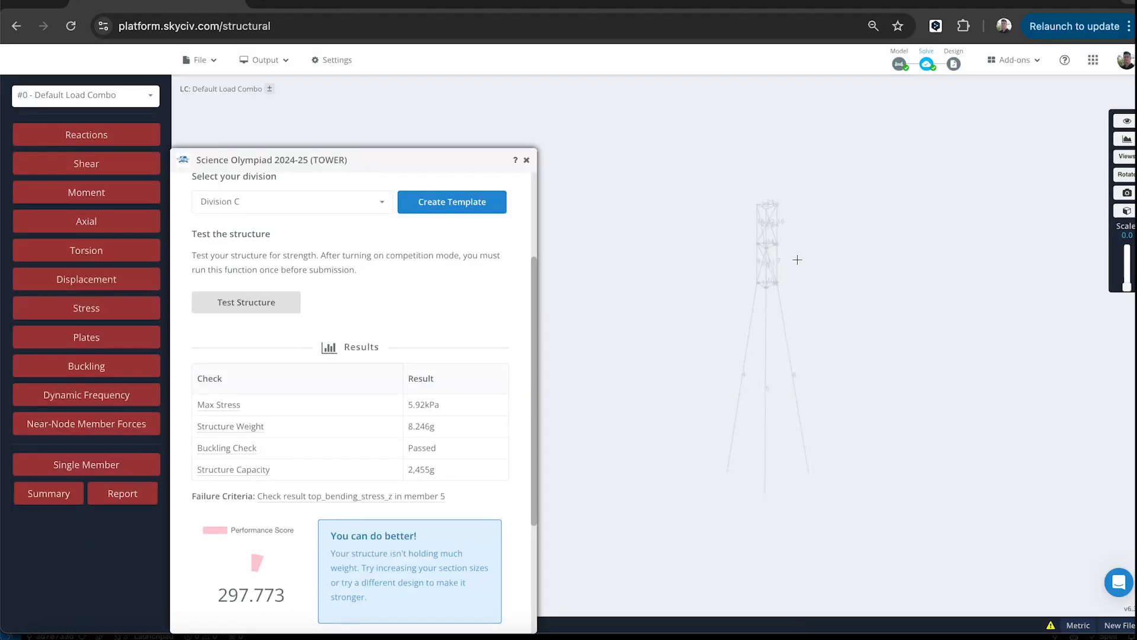
Show the Top Bending Y stress diagrams at scale 0.7 and isolate member 9's diagram for inspection
{"action": "scroll", "coordinate": [774, 266], "scroll_direction": "up", "scroll_amount": 5}
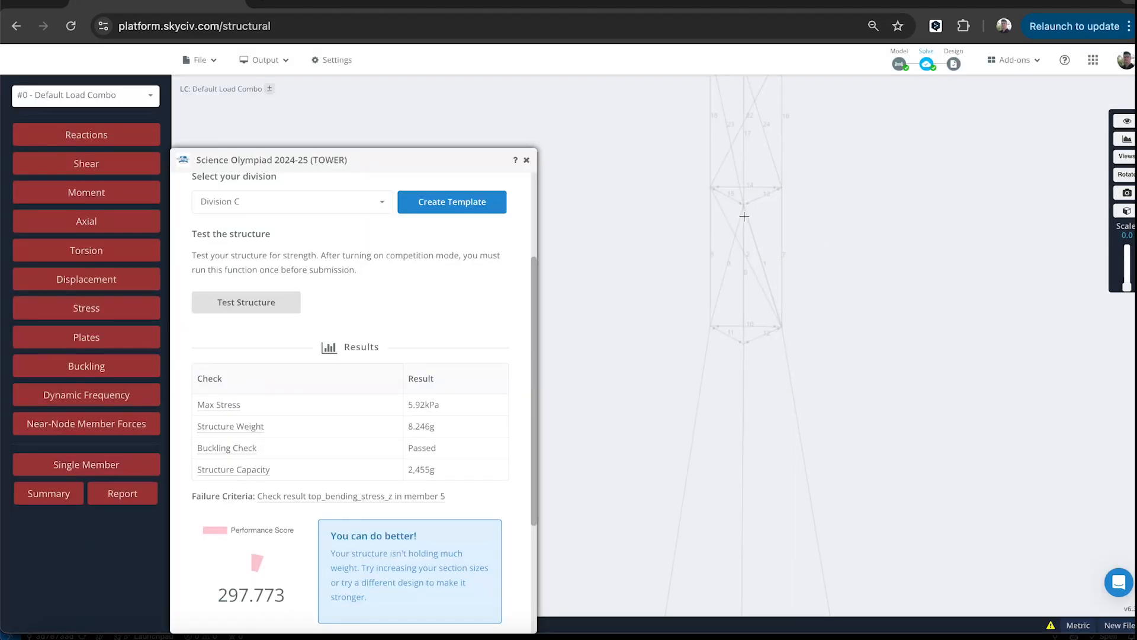
{"action": "left_click_drag", "start_coordinate": [833, 266], "coordinate": [822, 267]}
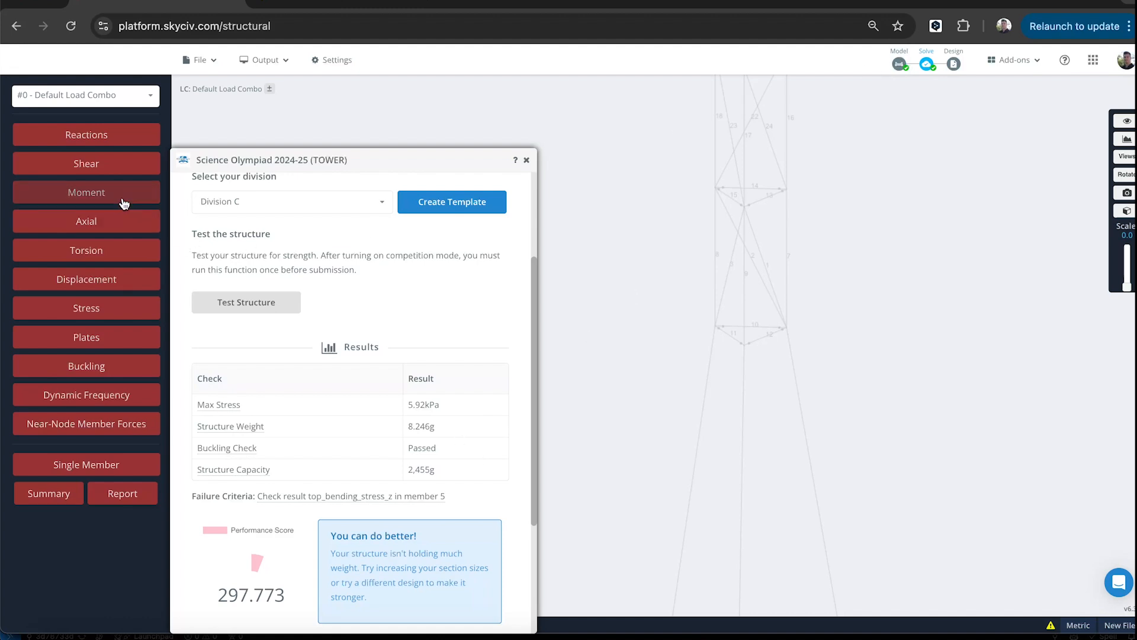
{"action": "left_click", "coordinate": [112, 311]}
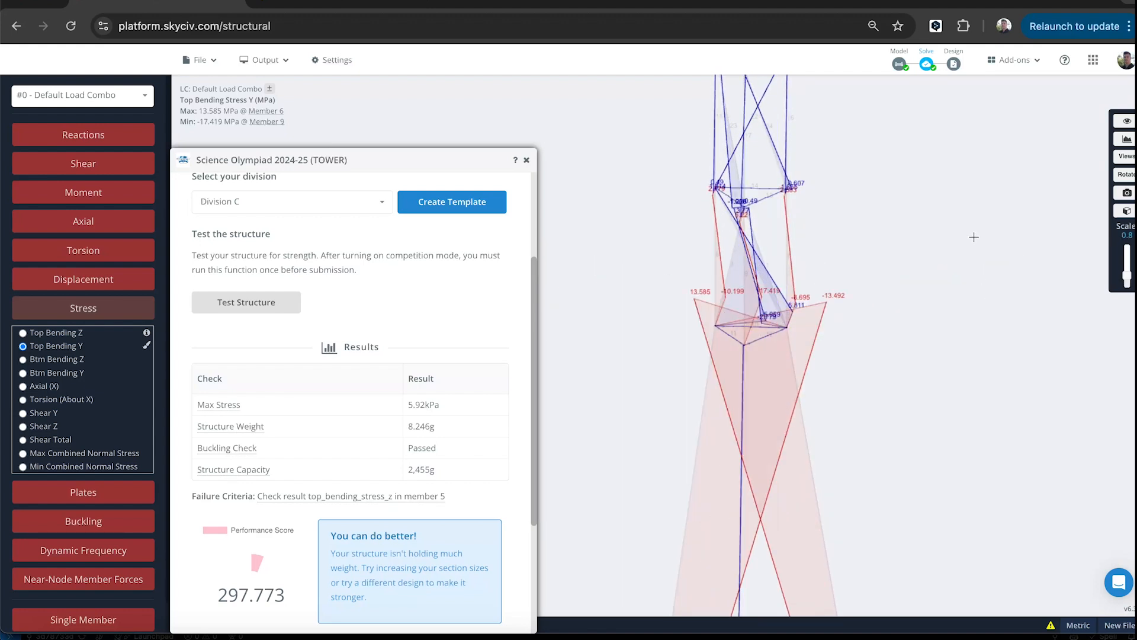
{"action": "right_click_drag", "start_coordinate": [974, 237], "coordinate": [964, 263]}
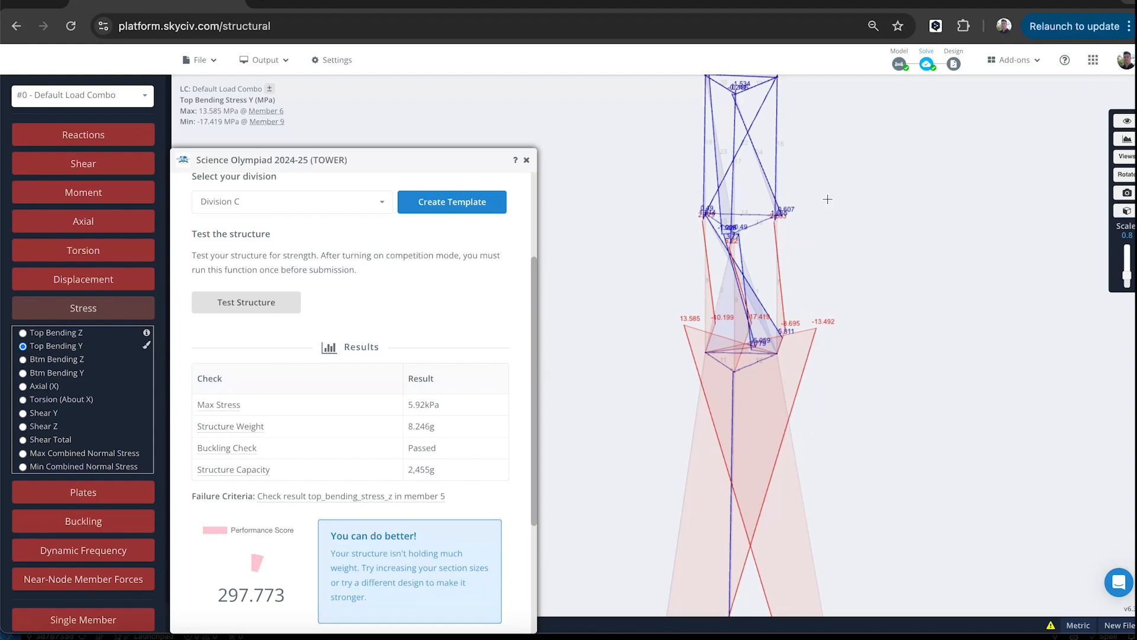
{"action": "left_click_drag", "start_coordinate": [913, 196], "coordinate": [943, 205]}
{"action": "scroll", "coordinate": [942, 204], "scroll_direction": "down", "scroll_amount": 4, "text": "shift"}
{"action": "scroll", "coordinate": [942, 204], "scroll_direction": "up", "scroll_amount": 5, "text": "shift"}
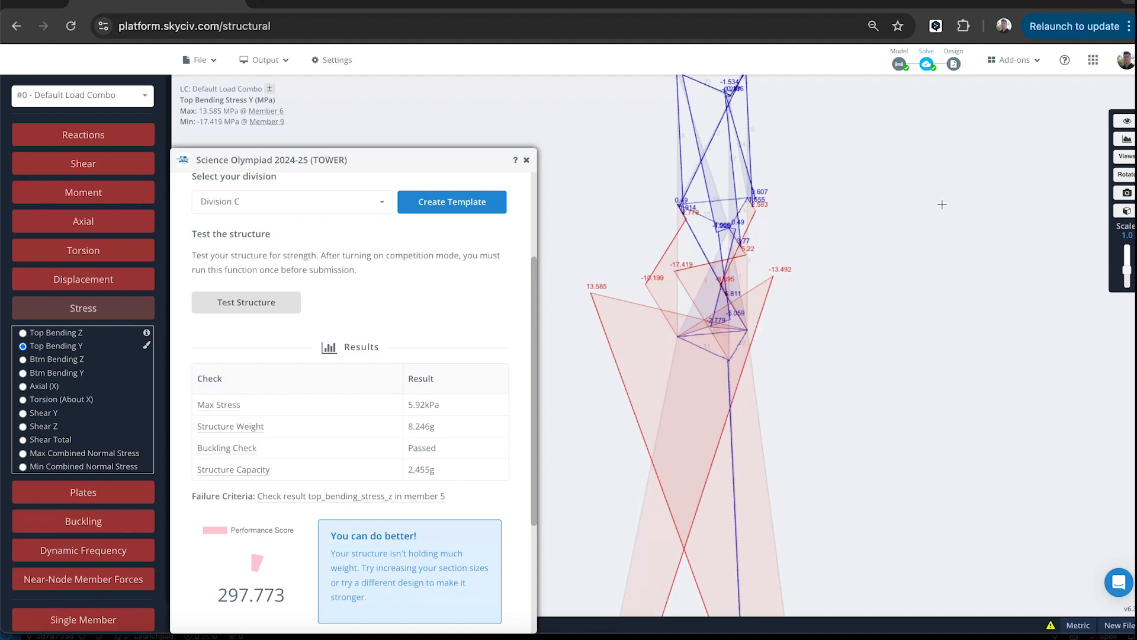
{"action": "scroll", "coordinate": [942, 204], "scroll_direction": "down", "scroll_amount": 3, "text": "shift"}
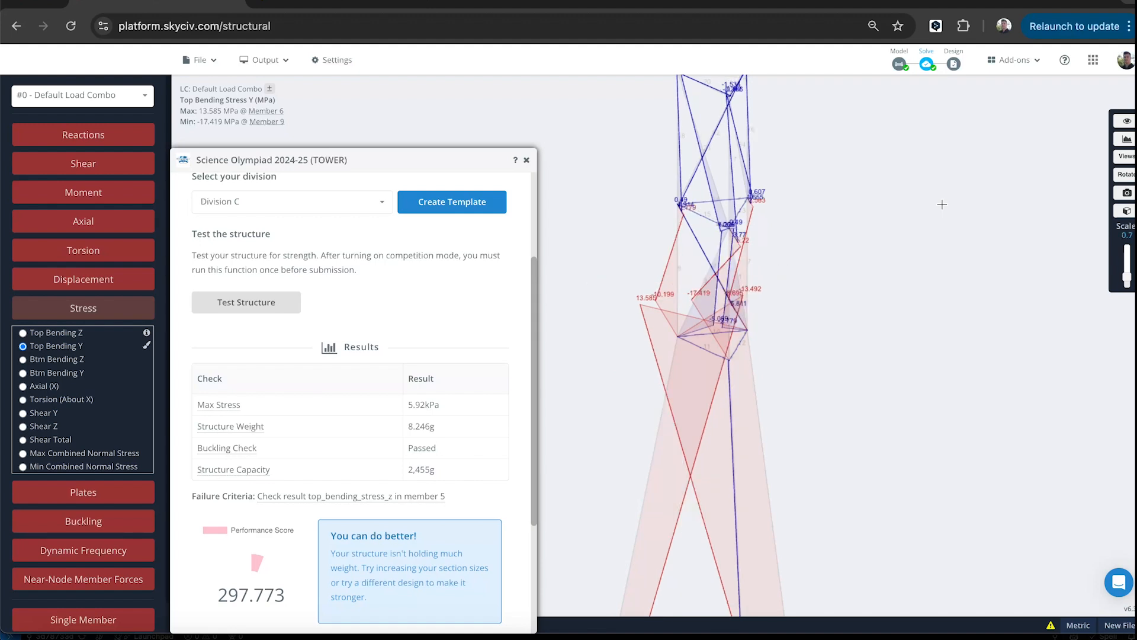
{"action": "left_click", "coordinate": [261, 122]}
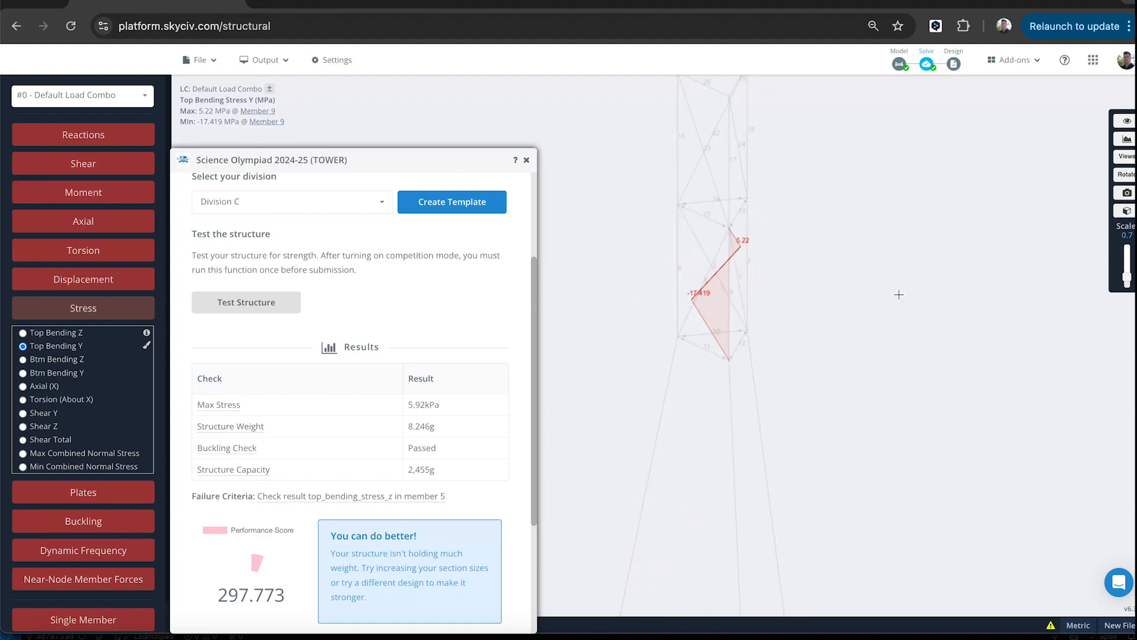
{"action": "left_click_drag", "start_coordinate": [889, 299], "coordinate": [911, 278]}
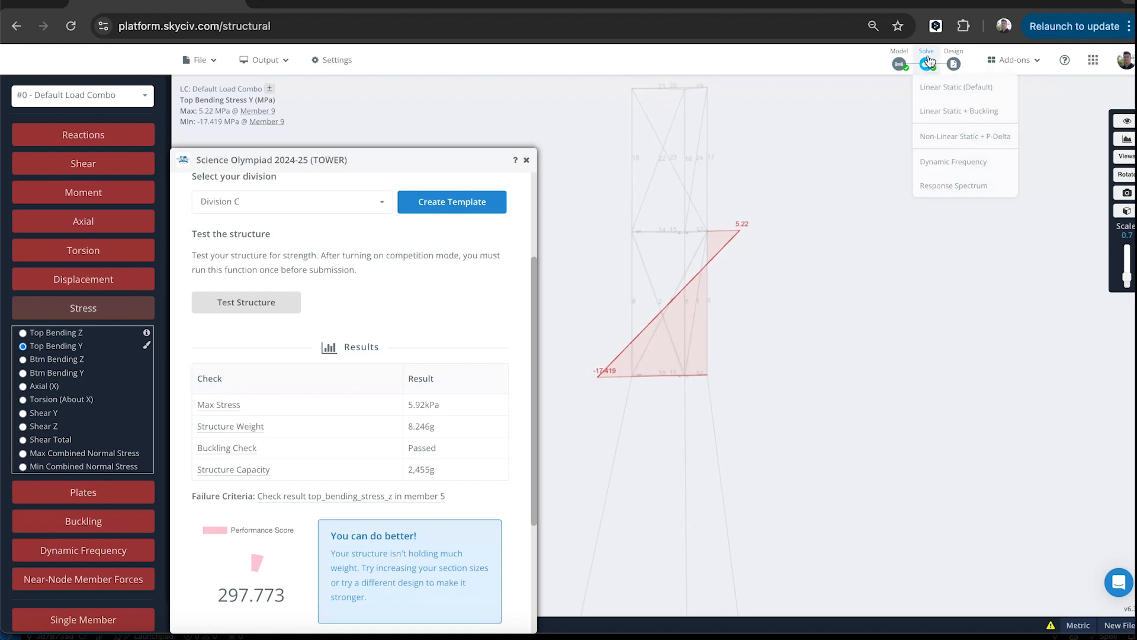
Return to the model and change the upper tower's verticals and diagonals (members 1-3, 7-9, 16-18 and 22-24) to Truss members with FFFFRR fixity
{"action": "left_click", "coordinate": [899, 64]}
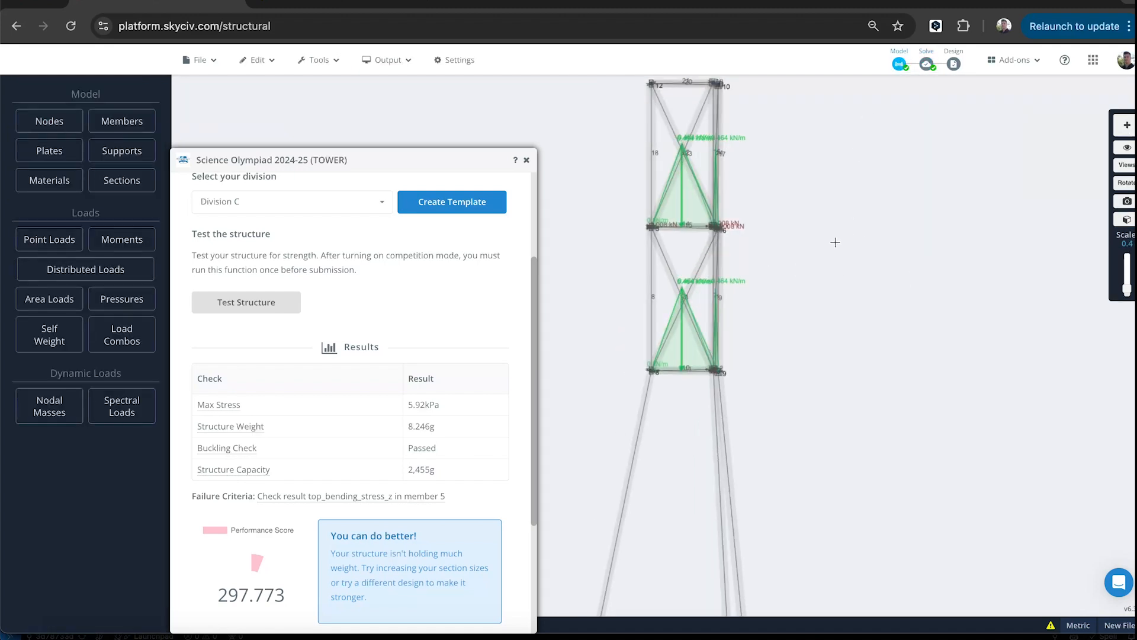
{"action": "left_click_drag", "start_coordinate": [836, 244], "coordinate": [888, 314]}
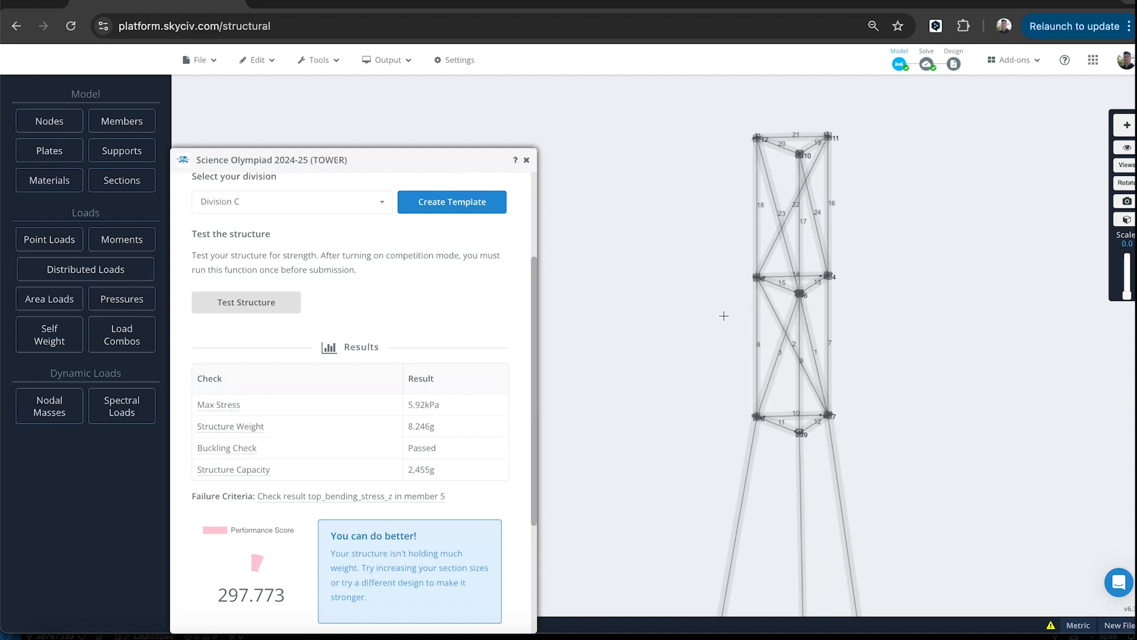
{"action": "left_click_drag", "start_coordinate": [935, 354], "coordinate": [930, 330]}
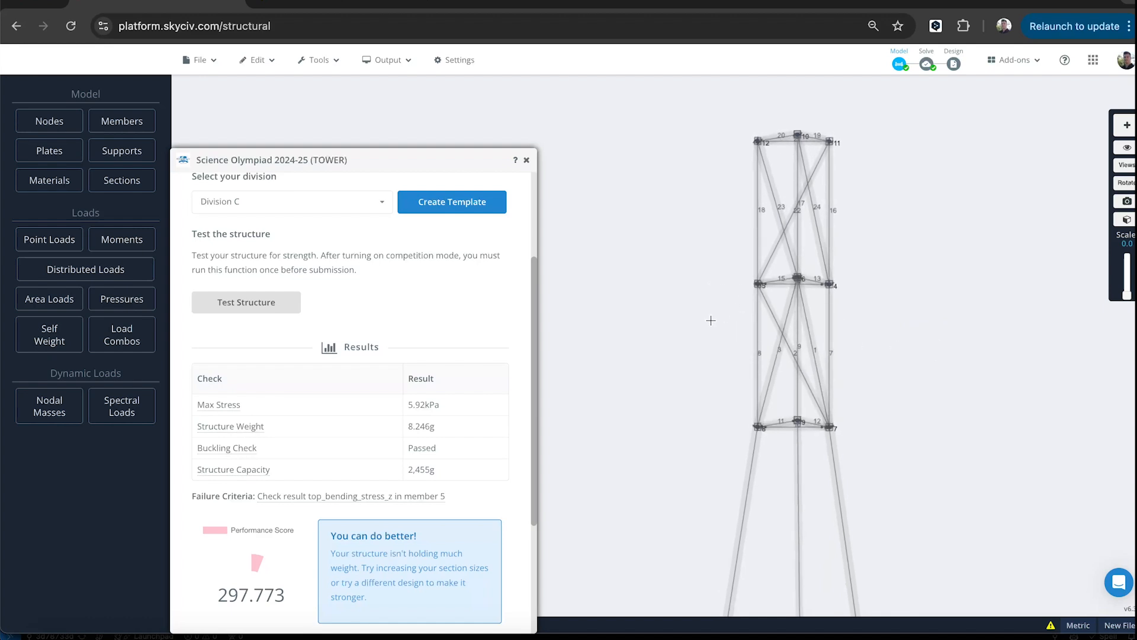
{"action": "left_click_drag", "start_coordinate": [713, 322], "coordinate": [859, 357]}
{"action": "left_click_drag", "start_coordinate": [700, 179], "coordinate": [877, 234]}
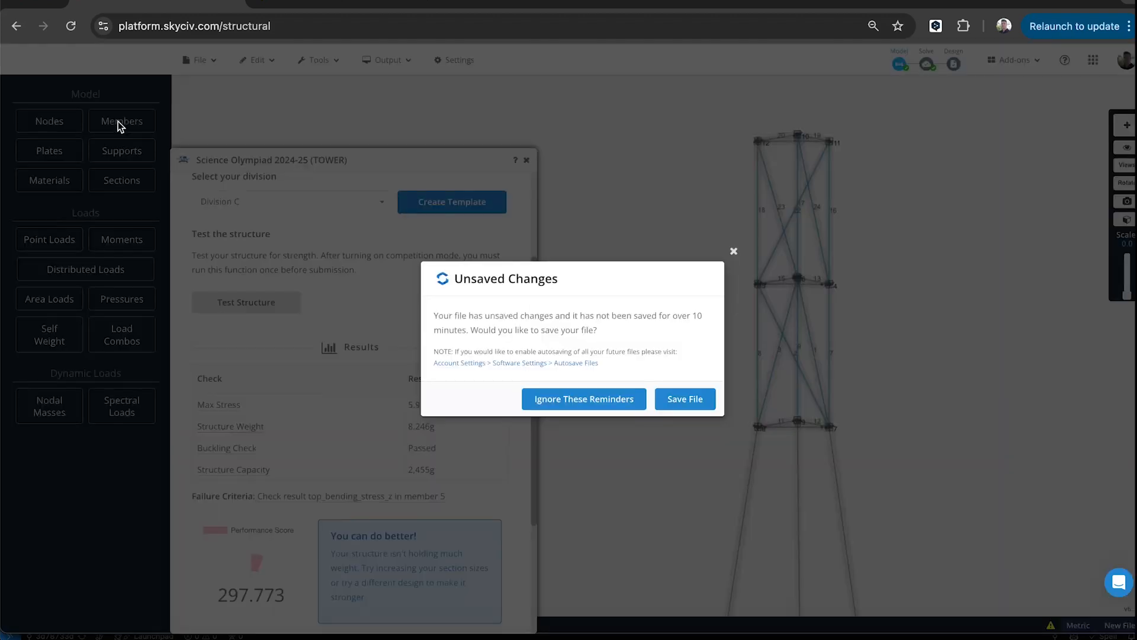
{"action": "left_click", "coordinate": [733, 251]}
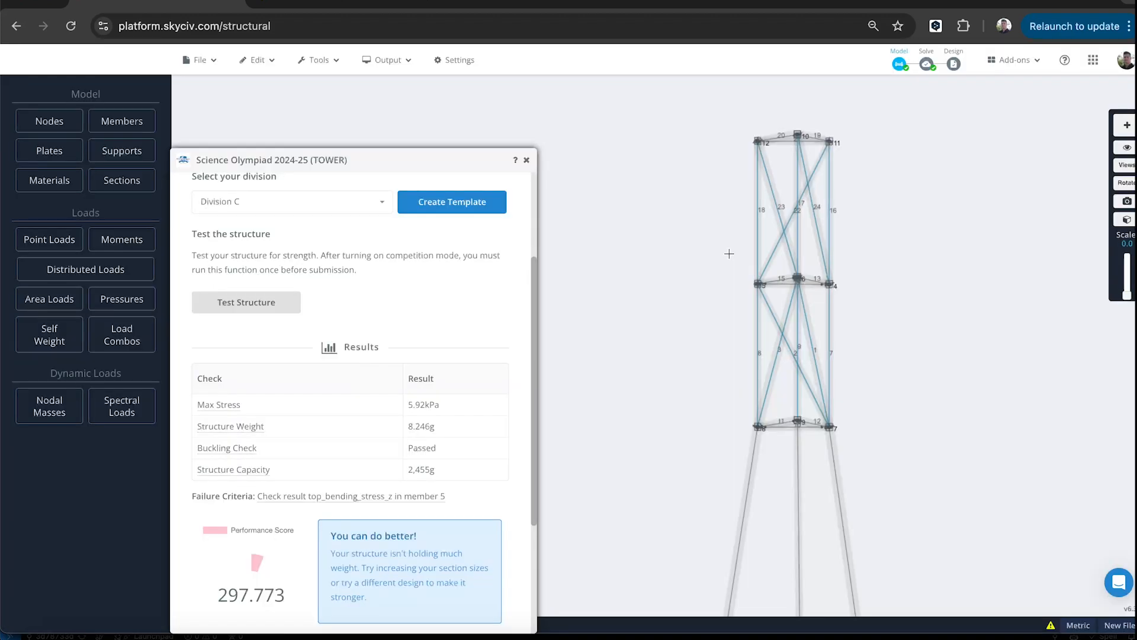
{"action": "left_click", "coordinate": [112, 121]}
{"action": "left_click", "coordinate": [78, 182]}
{"action": "left_click", "coordinate": [143, 384]}
{"action": "left_click", "coordinate": [710, 420]}
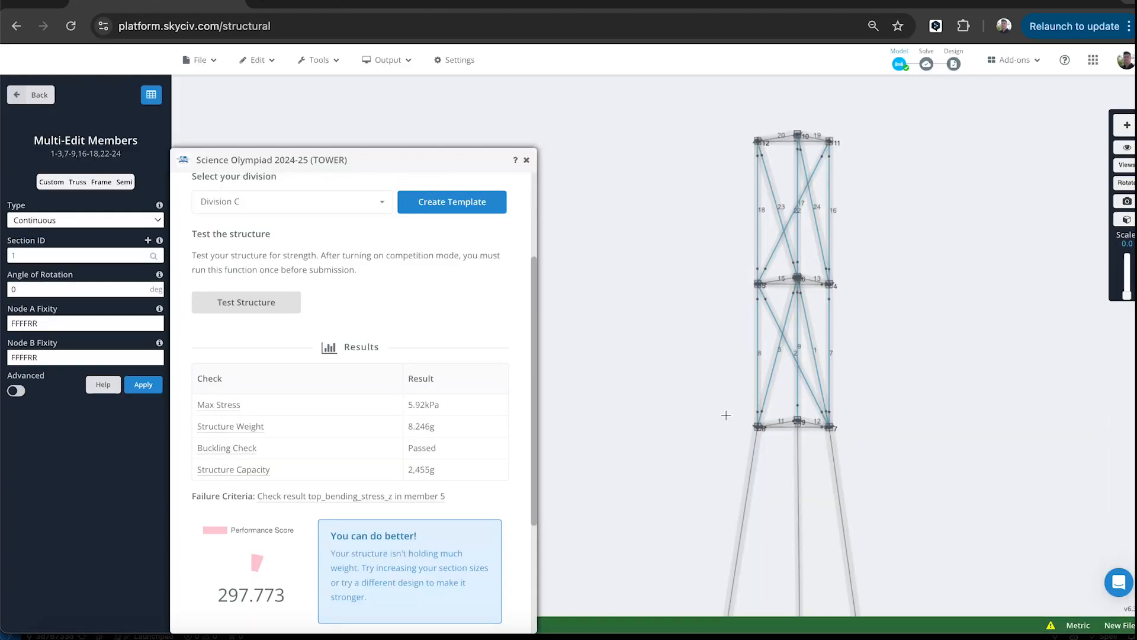
Test the structure again with the verticals and diagonals as truss members
{"action": "left_click_drag", "start_coordinate": [932, 303], "coordinate": [853, 320]}
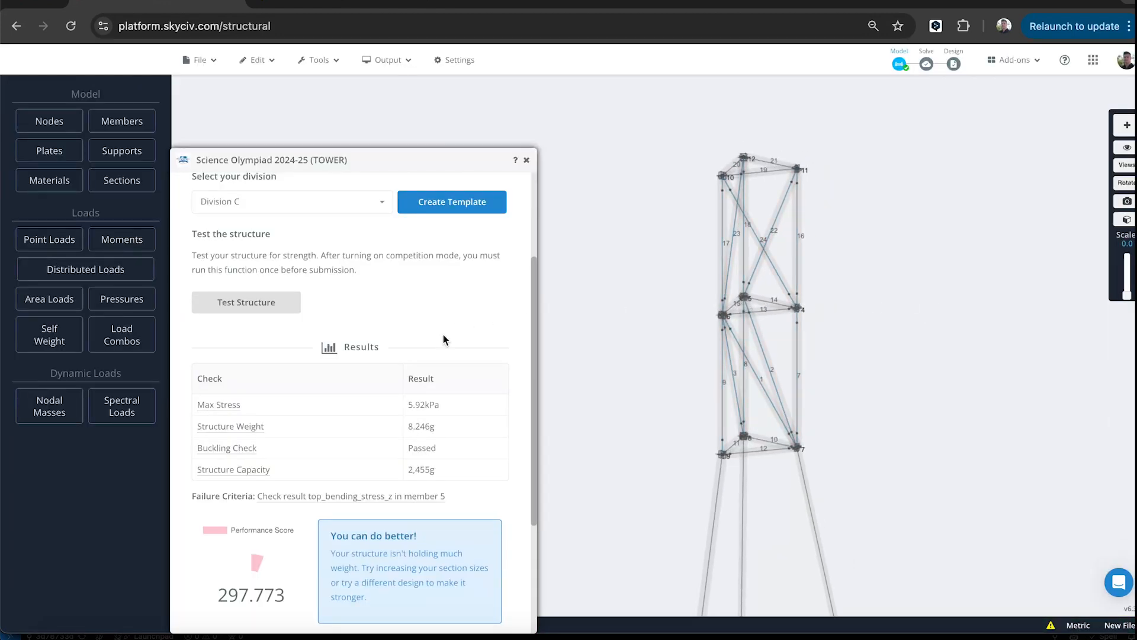
{"action": "mouse_move", "coordinate": [797, 185]}
{"action": "left_click", "coordinate": [219, 297]}
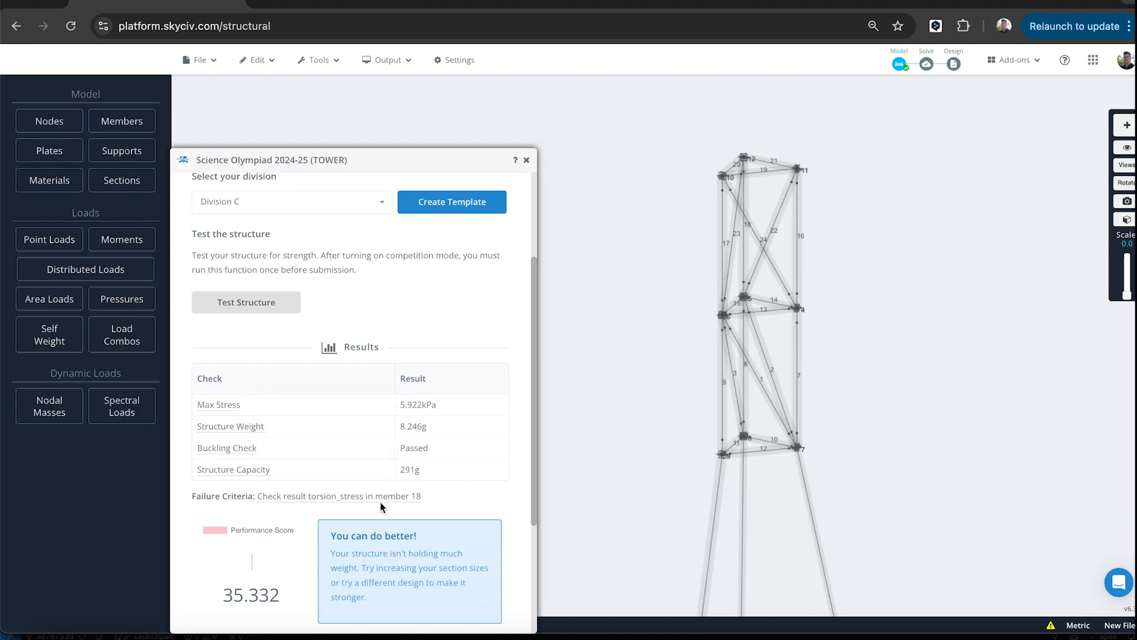
Change the three horizontal members of the tower's top ring (19-21) to Truss members with FFFFRR fixity
{"action": "left_click_drag", "start_coordinate": [905, 241], "coordinate": [664, 164]}
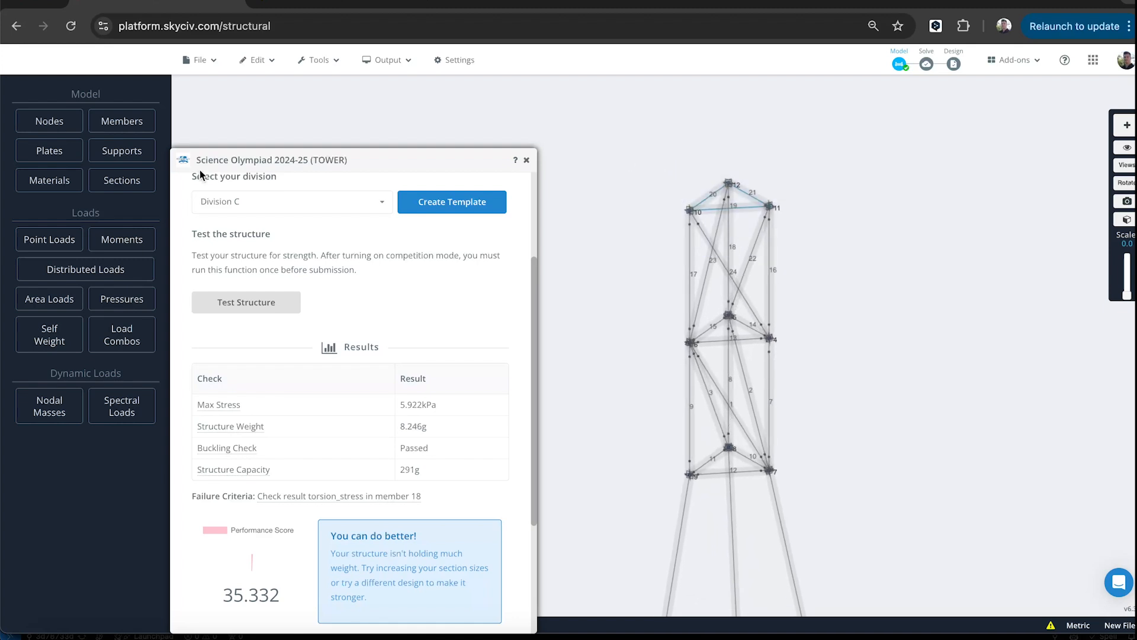
{"action": "left_click", "coordinate": [122, 121]}
{"action": "left_click", "coordinate": [78, 182]}
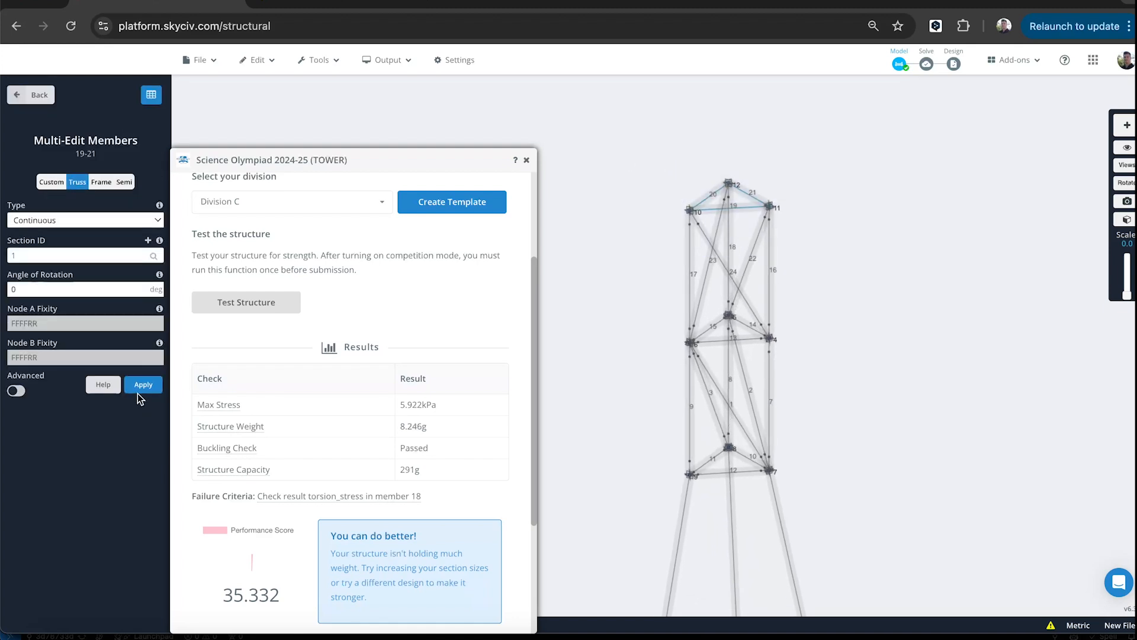
{"action": "left_click", "coordinate": [139, 386]}
{"action": "left_click", "coordinate": [713, 418]}
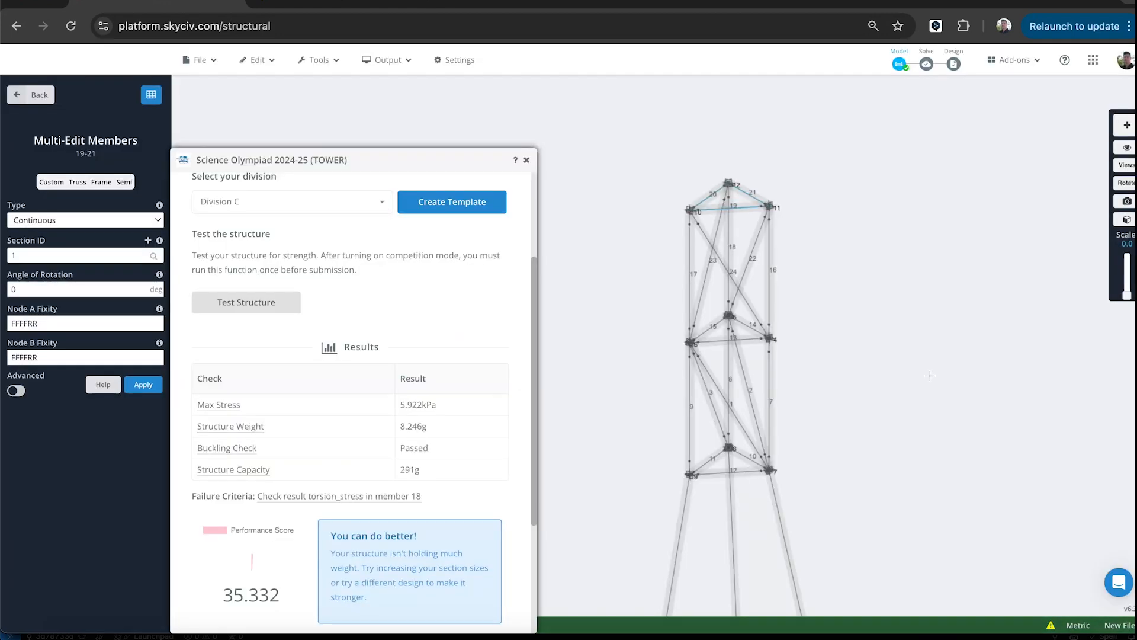
Draw two diagonal braces on the lower tower: from support node 3 to node 9 and from support node 1 to node 7
{"action": "right_click_drag", "start_coordinate": [940, 352], "coordinate": [932, 229]}
{"action": "left_click_drag", "start_coordinate": [932, 229], "coordinate": [888, 211]}
{"action": "scroll", "coordinate": [888, 212], "scroll_direction": "down", "scroll_amount": 5}
{"action": "scroll", "coordinate": [888, 211], "scroll_direction": "down", "scroll_amount": 2}
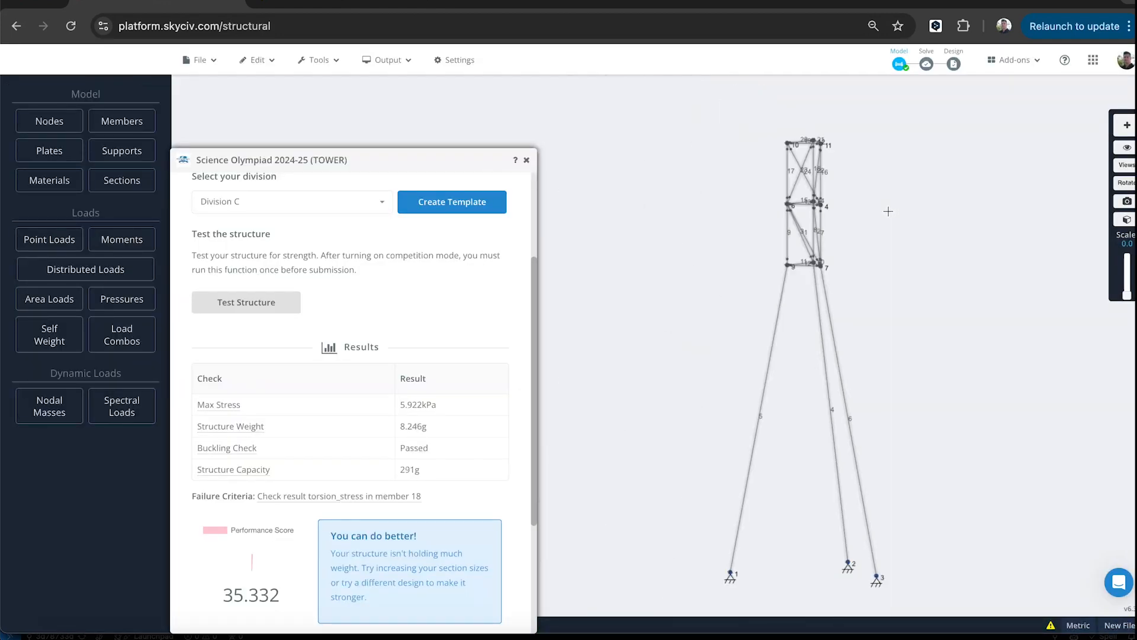
{"action": "left_click_drag", "start_coordinate": [886, 264], "coordinate": [943, 277]}
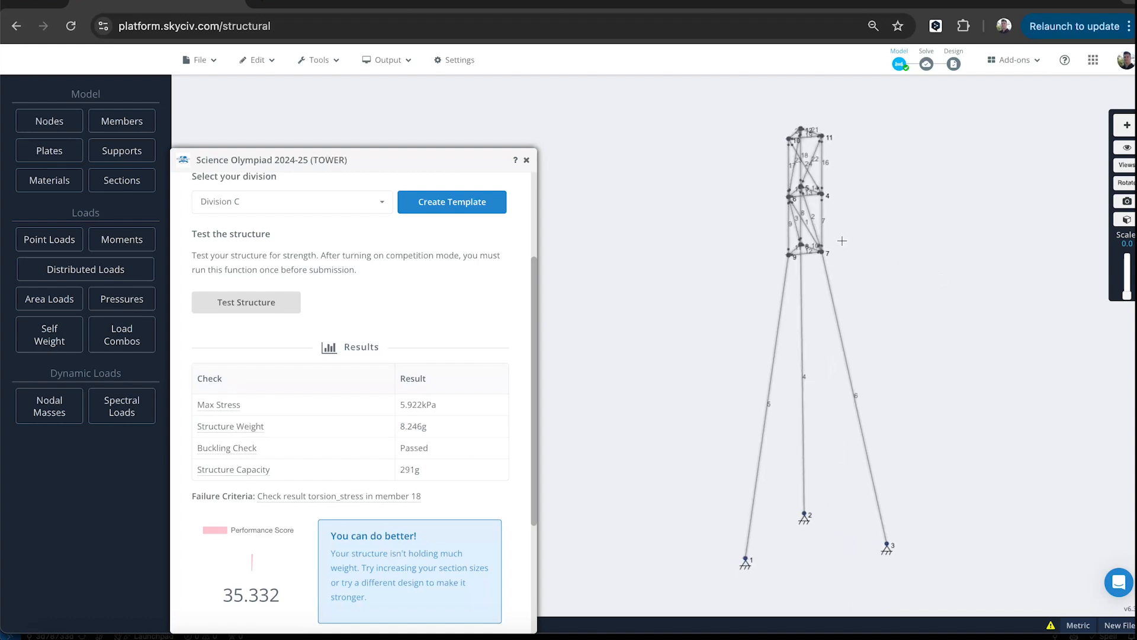
{"action": "scroll", "coordinate": [842, 241], "scroll_direction": "up", "scroll_amount": 5}
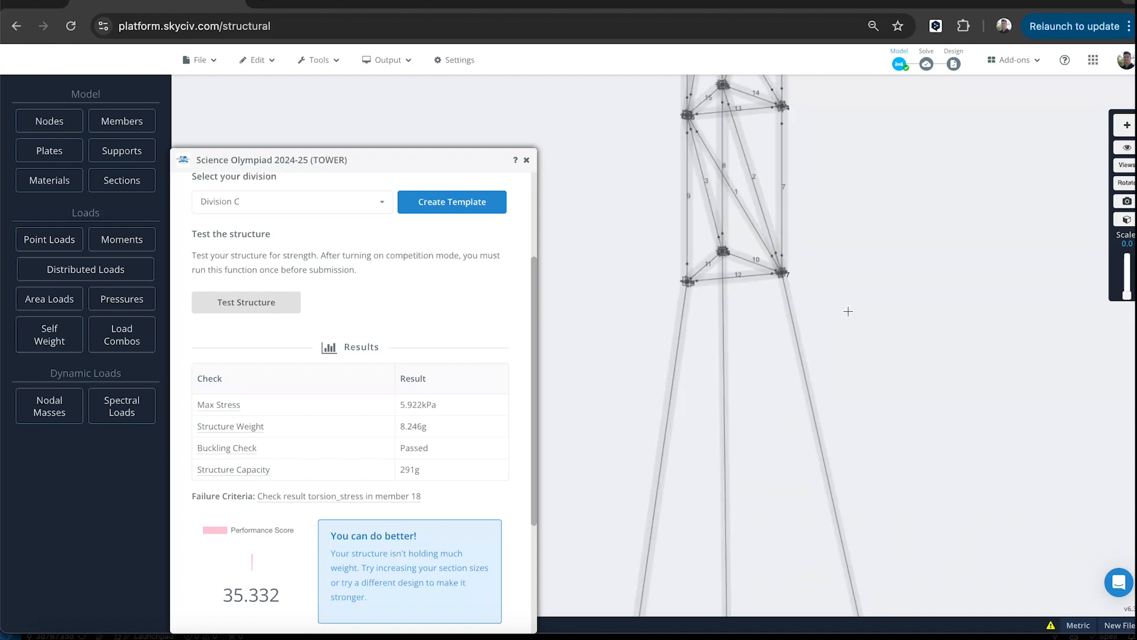
{"action": "left_click", "coordinate": [1128, 125]}
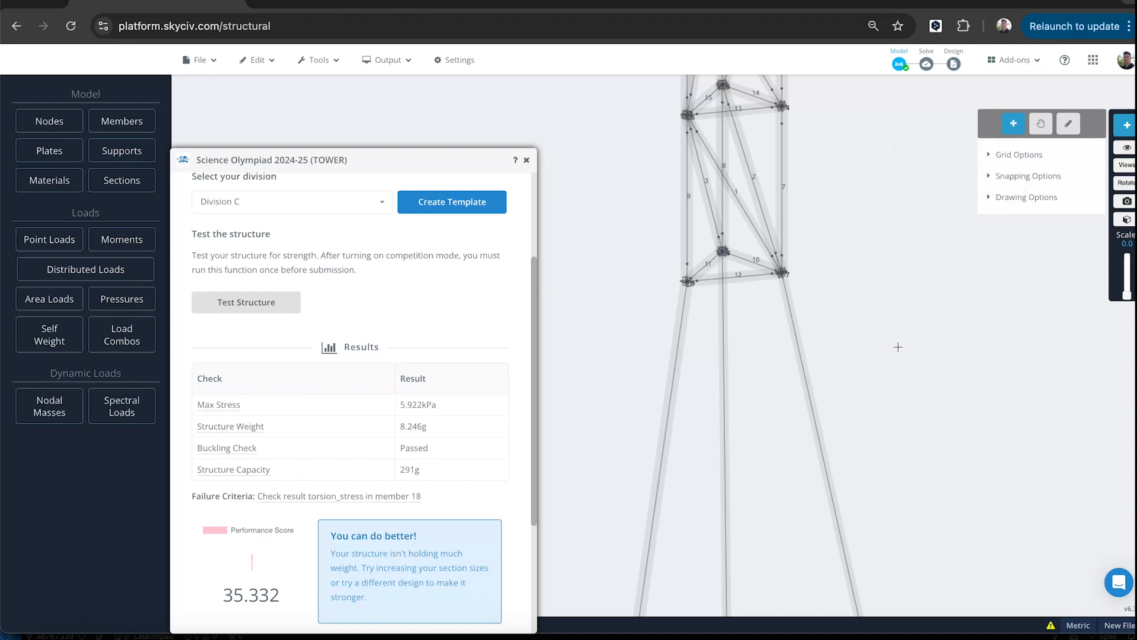
{"action": "right_click_drag", "start_coordinate": [897, 342], "coordinate": [863, 231]}
{"action": "scroll", "coordinate": [863, 231], "scroll_direction": "down", "scroll_amount": 5}
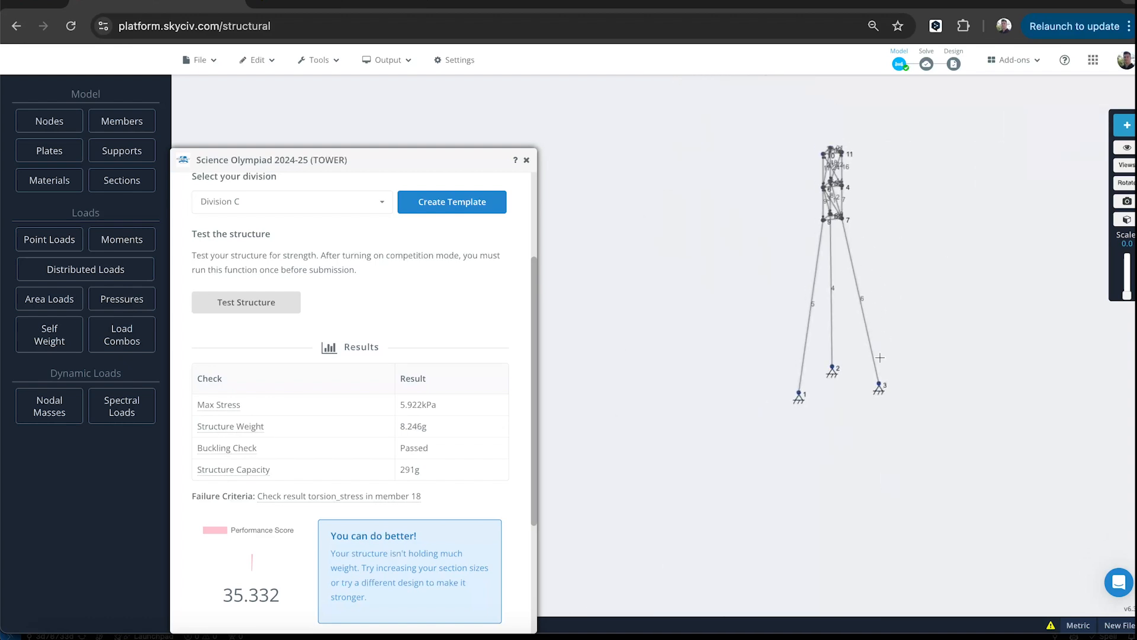
{"action": "left_click", "coordinate": [879, 384]}
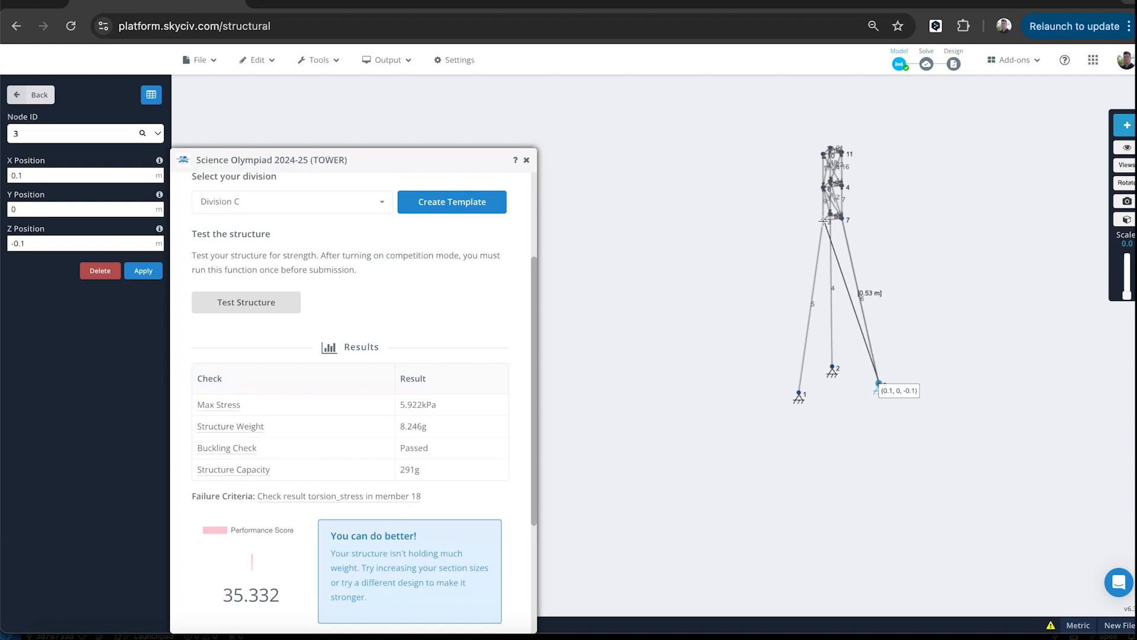
{"action": "left_click", "coordinate": [823, 220]}
{"action": "left_click", "coordinate": [799, 394]}
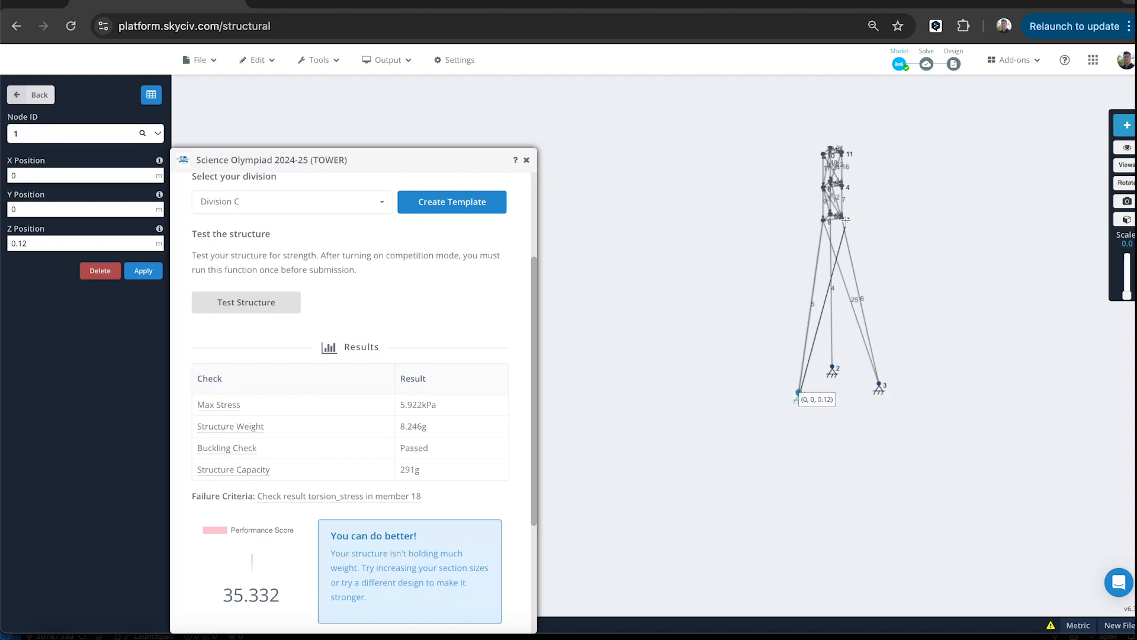
{"action": "left_click", "coordinate": [842, 218]}
Draw two more lower-leg braces, from support node 3 to node 8 and from support node 2 to node 7
{"action": "left_click_drag", "start_coordinate": [972, 261], "coordinate": [826, 255]}
{"action": "left_click", "coordinate": [740, 438]}
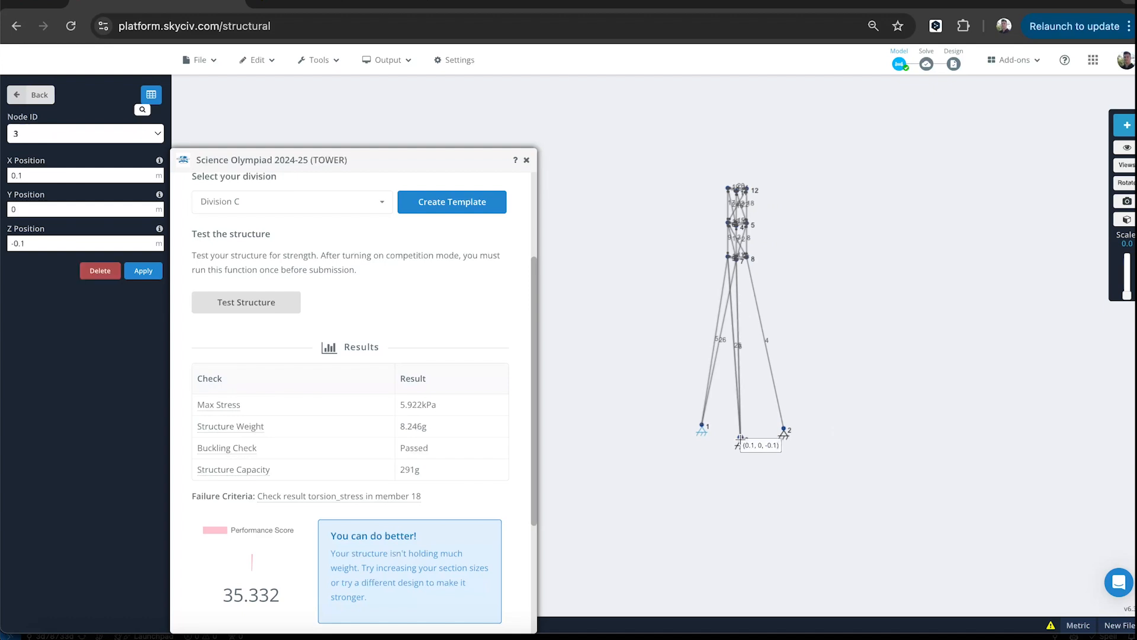
{"action": "left_click", "coordinate": [745, 259]}
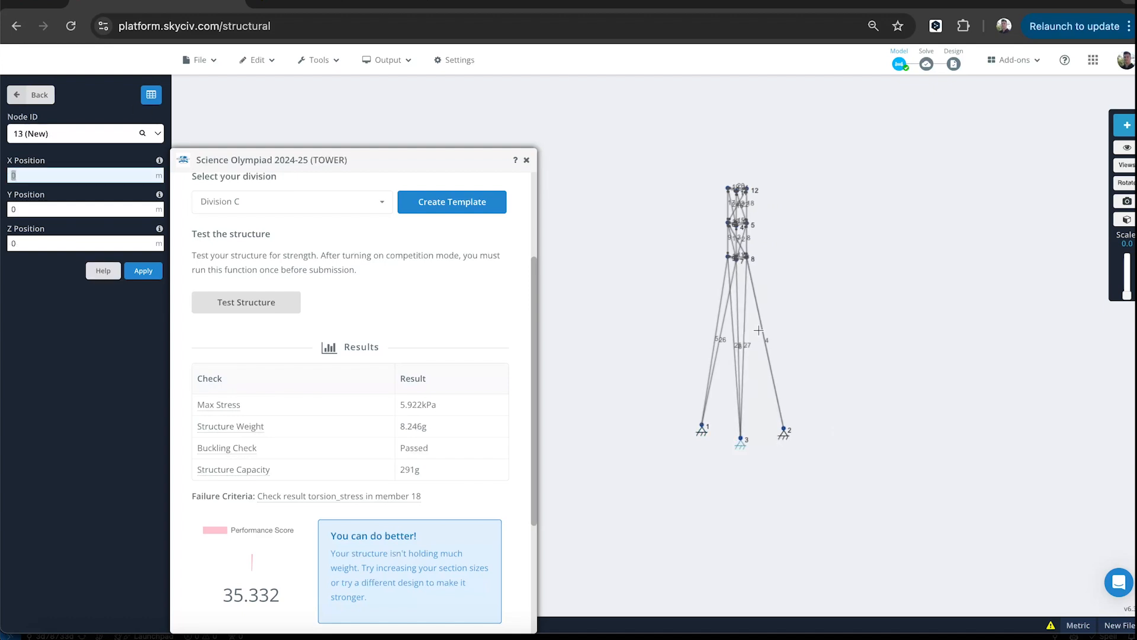
{"action": "left_click", "coordinate": [783, 428]}
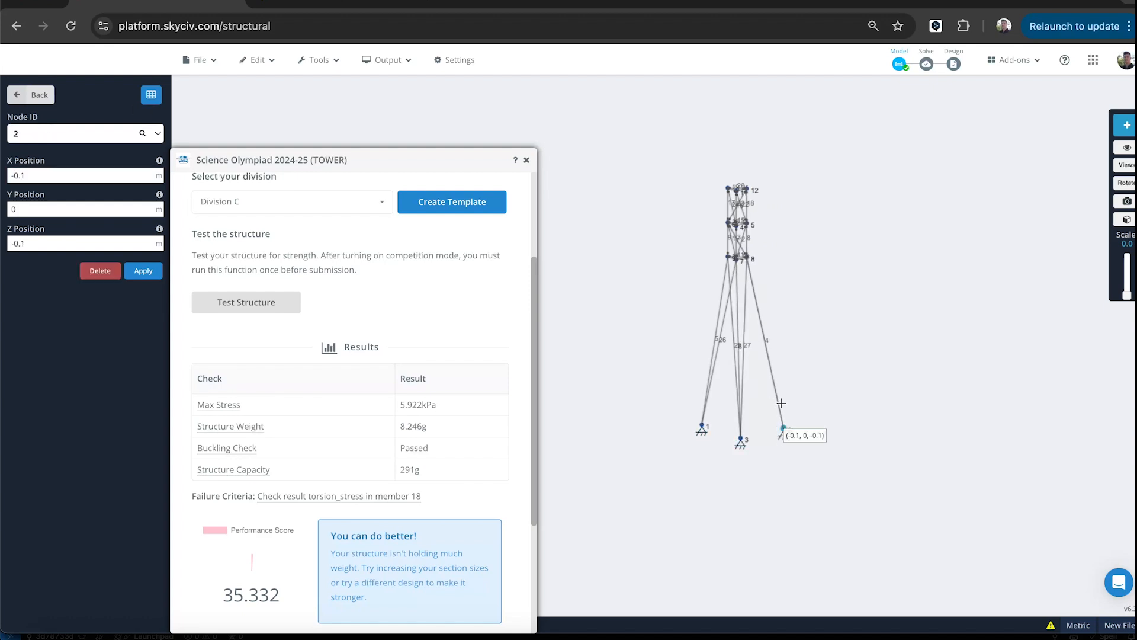
{"action": "left_click", "coordinate": [738, 259]}
Draw a diagonal brace from node 8 down to support node 1
{"action": "left_click_drag", "start_coordinate": [858, 310], "coordinate": [763, 330]}
{"action": "right_click_drag", "start_coordinate": [708, 329], "coordinate": [892, 279]}
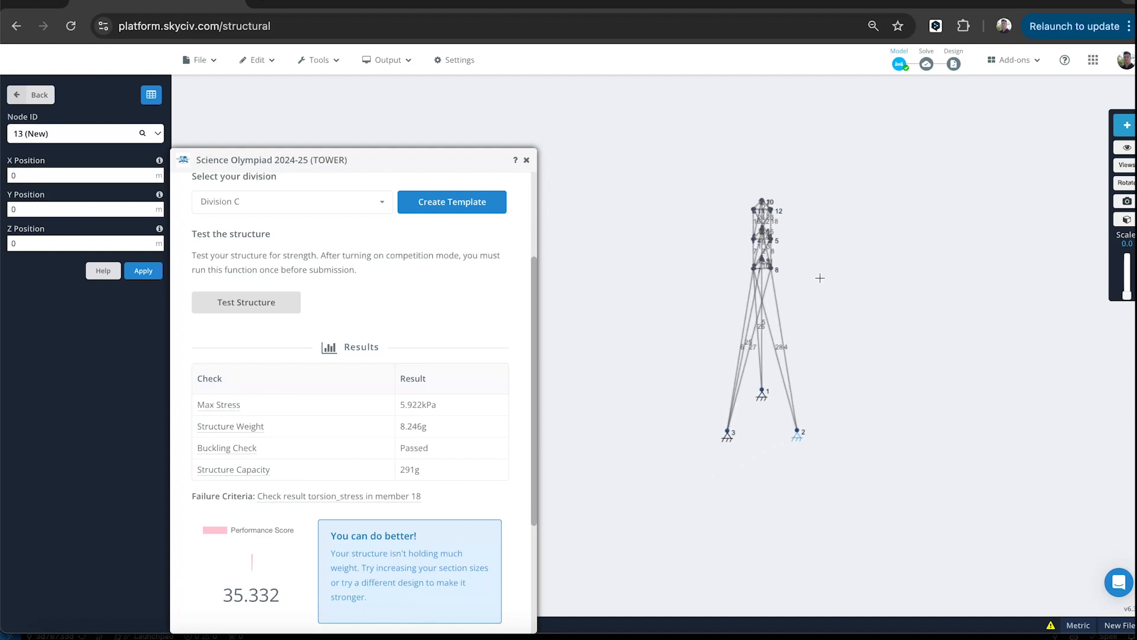
{"action": "scroll", "coordinate": [821, 277], "scroll_direction": "up", "scroll_amount": 5}
{"action": "right_click_drag", "start_coordinate": [660, 243], "coordinate": [957, 248]}
{"action": "left_click_drag", "start_coordinate": [957, 247], "coordinate": [747, 241]}
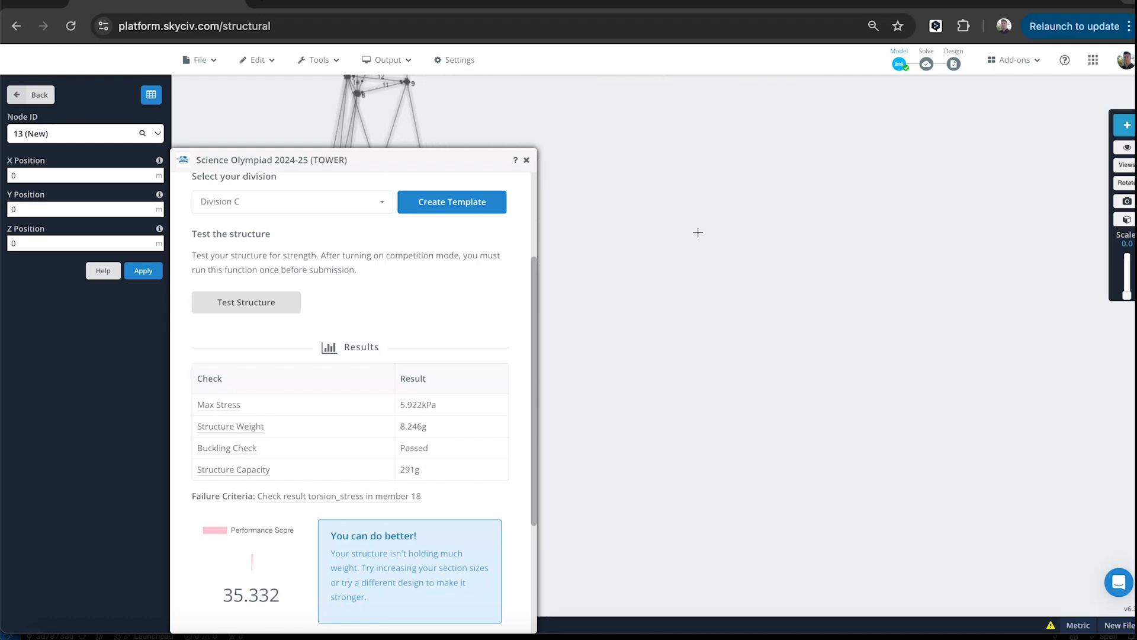
{"action": "left_click_drag", "start_coordinate": [626, 223], "coordinate": [913, 221]}
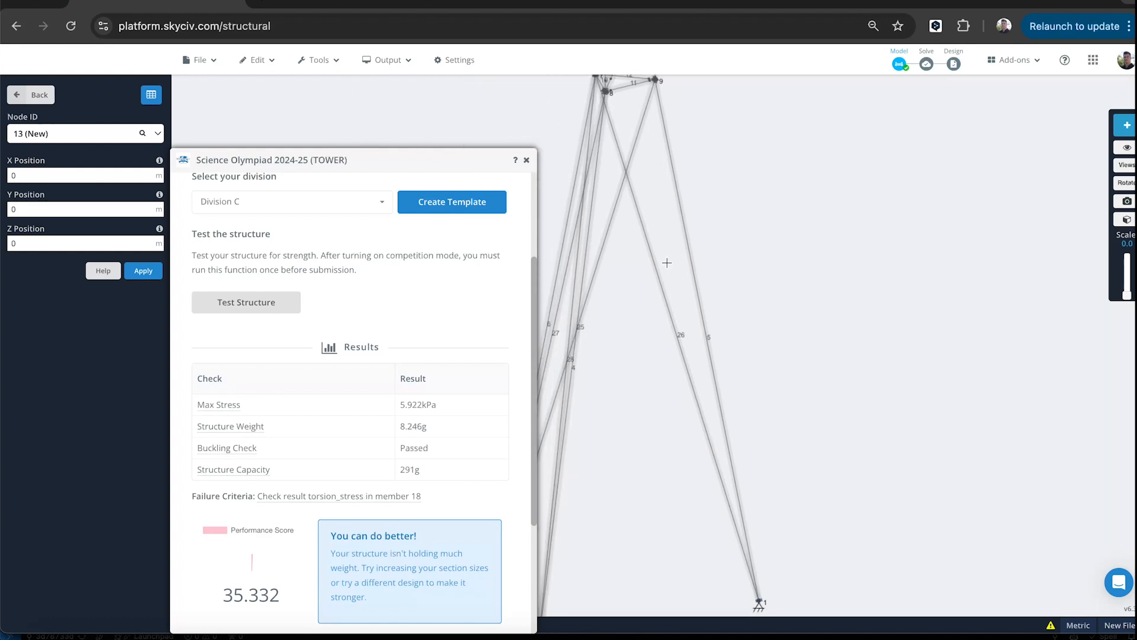
{"action": "left_click_drag", "start_coordinate": [835, 190], "coordinate": [858, 194]}
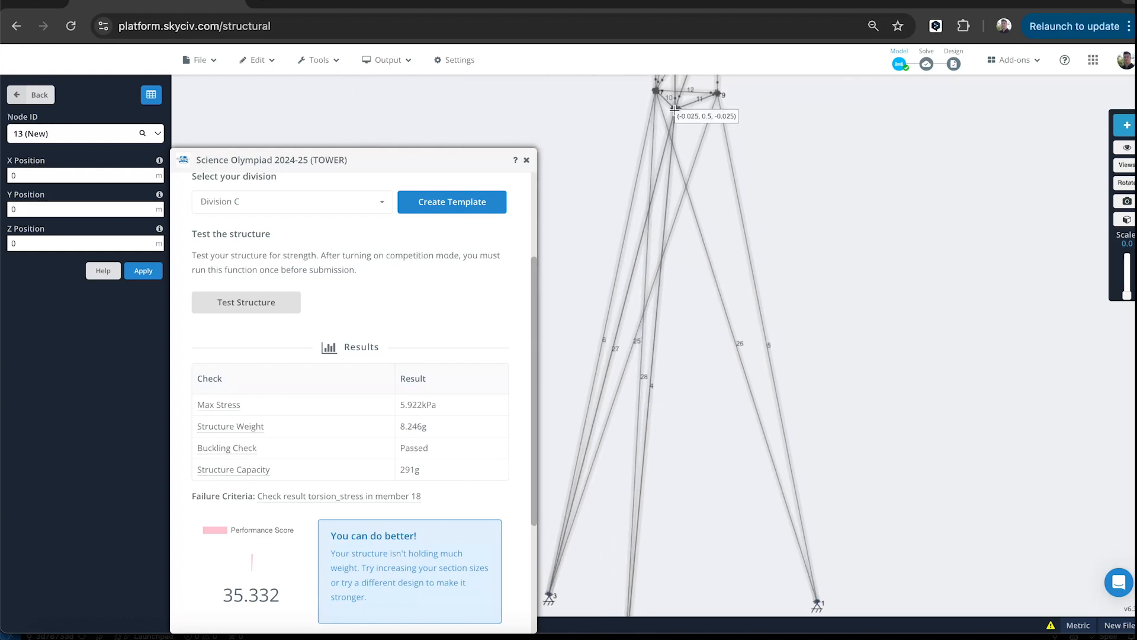
{"action": "left_click", "coordinate": [718, 94]}
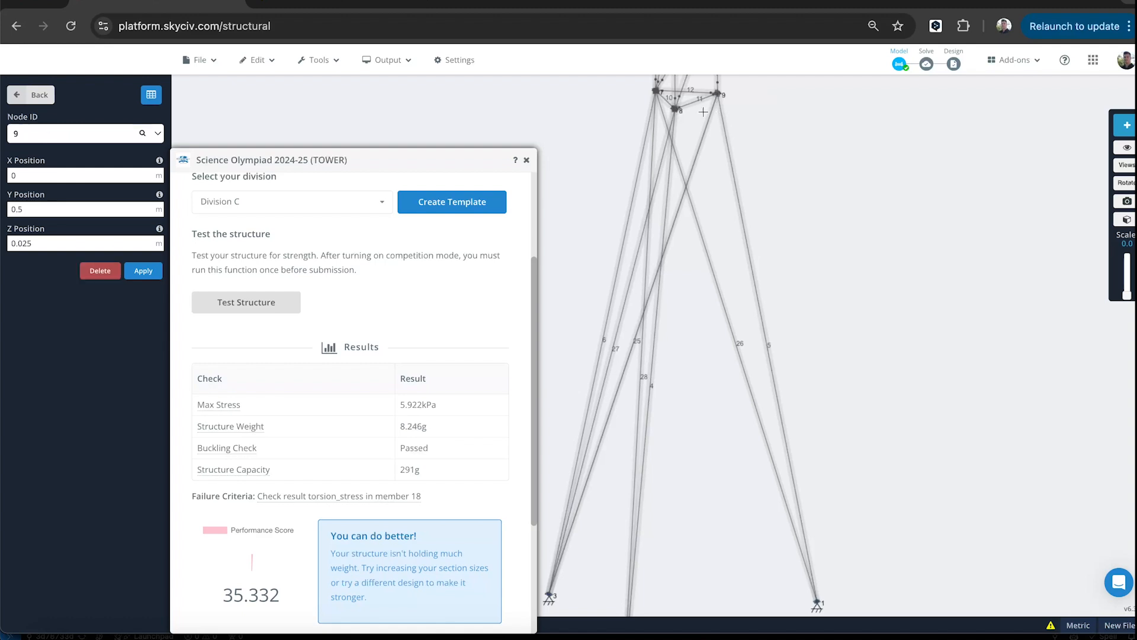
{"action": "left_click_drag", "start_coordinate": [676, 109], "coordinate": [817, 602]}
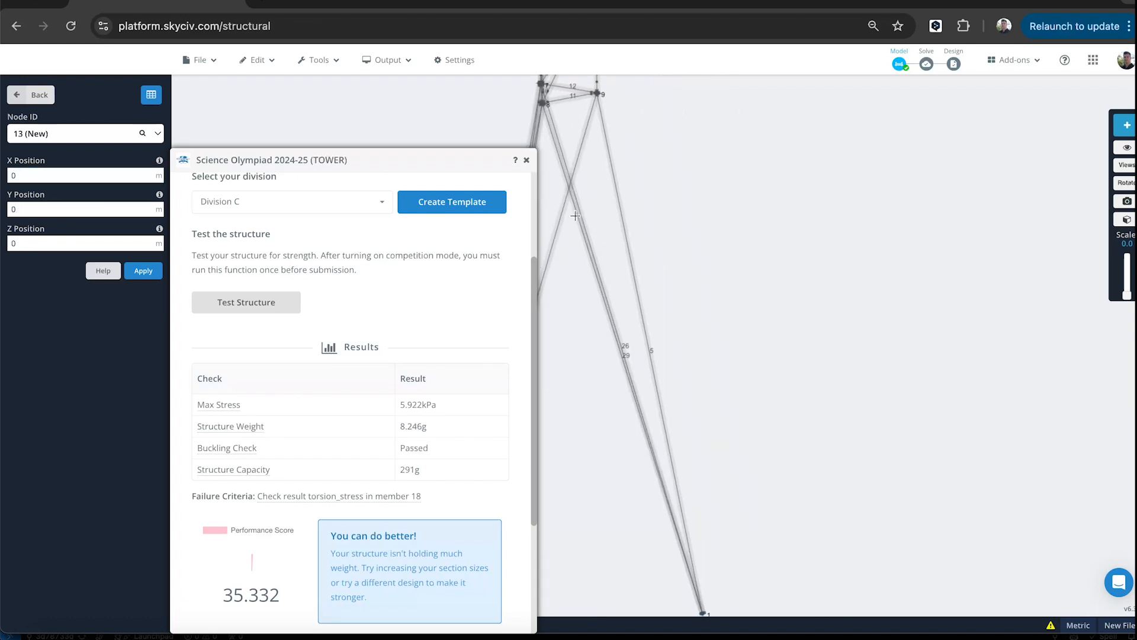
Render the tower in 3D, dismiss the model issues notice and inspect the new leg braces
{"action": "left_click", "coordinate": [391, 59]}
{"action": "left_click", "coordinate": [397, 88]}
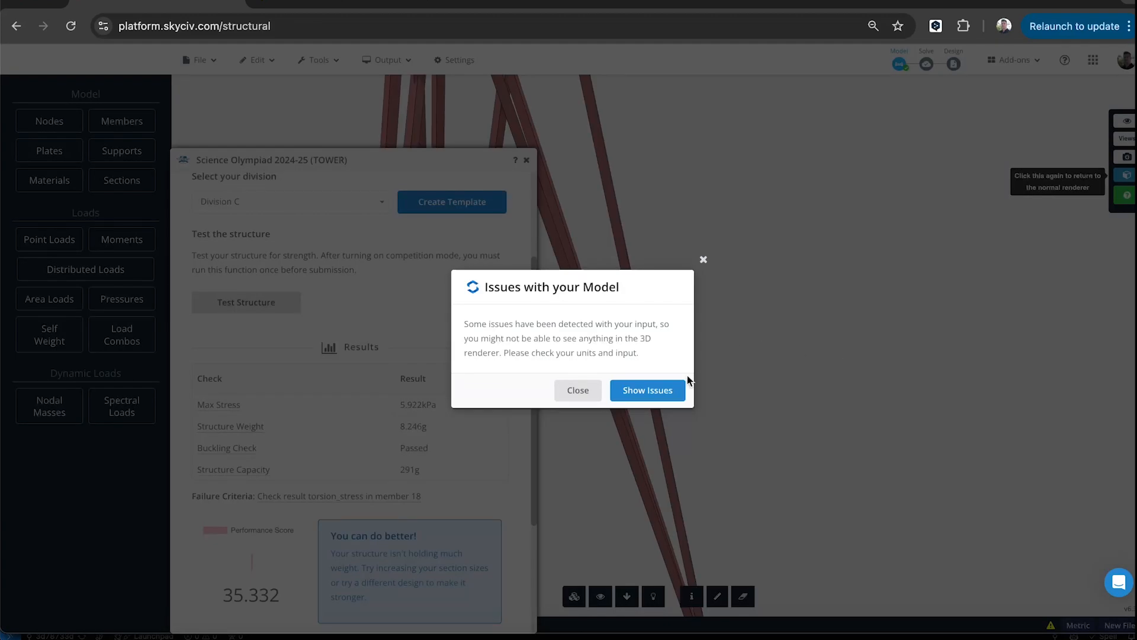
{"action": "left_click", "coordinate": [583, 391]}
{"action": "scroll", "coordinate": [751, 276], "scroll_direction": "down", "scroll_amount": 5}
{"action": "left_click_drag", "start_coordinate": [681, 265], "coordinate": [749, 256]}
{"action": "scroll", "coordinate": [748, 255], "scroll_direction": "up", "scroll_amount": 5}
{"action": "scroll", "coordinate": [735, 263], "scroll_direction": "down", "scroll_amount": 5}
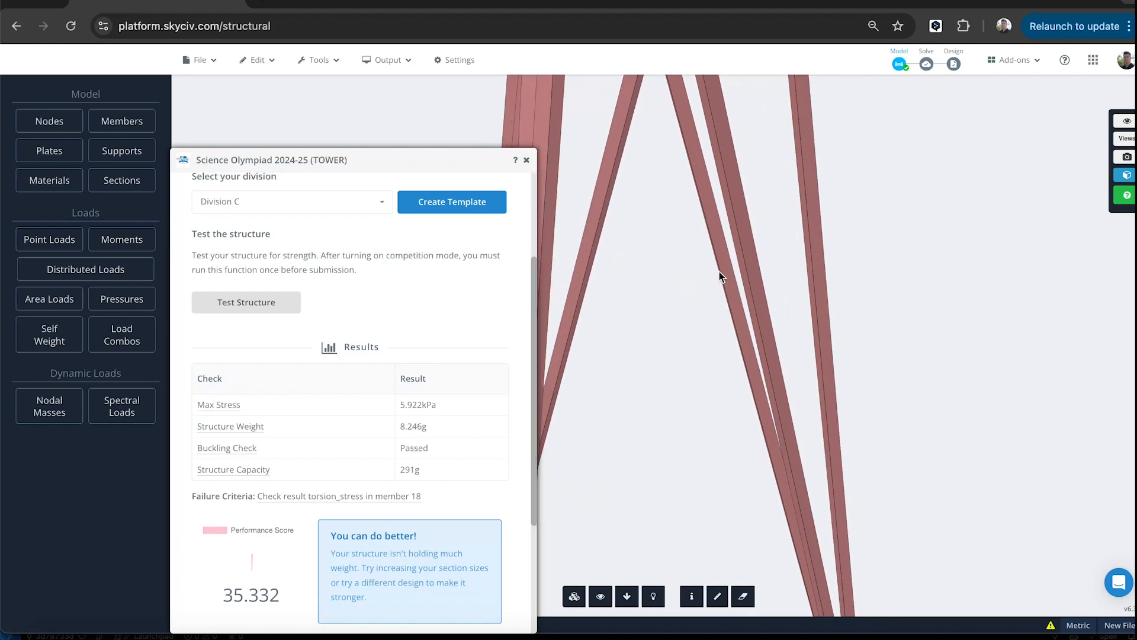
{"action": "scroll", "coordinate": [776, 322], "scroll_direction": "down", "scroll_amount": 5}
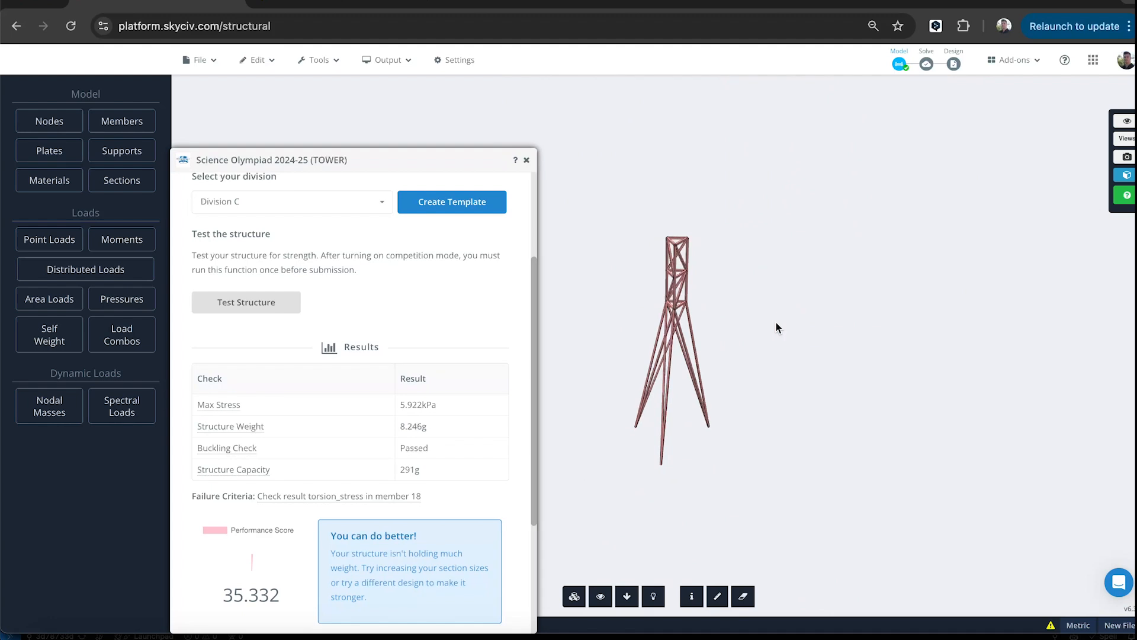
Test the structure with the added leg braces and return the model to the wireframe view
{"action": "left_click", "coordinate": [248, 303]}
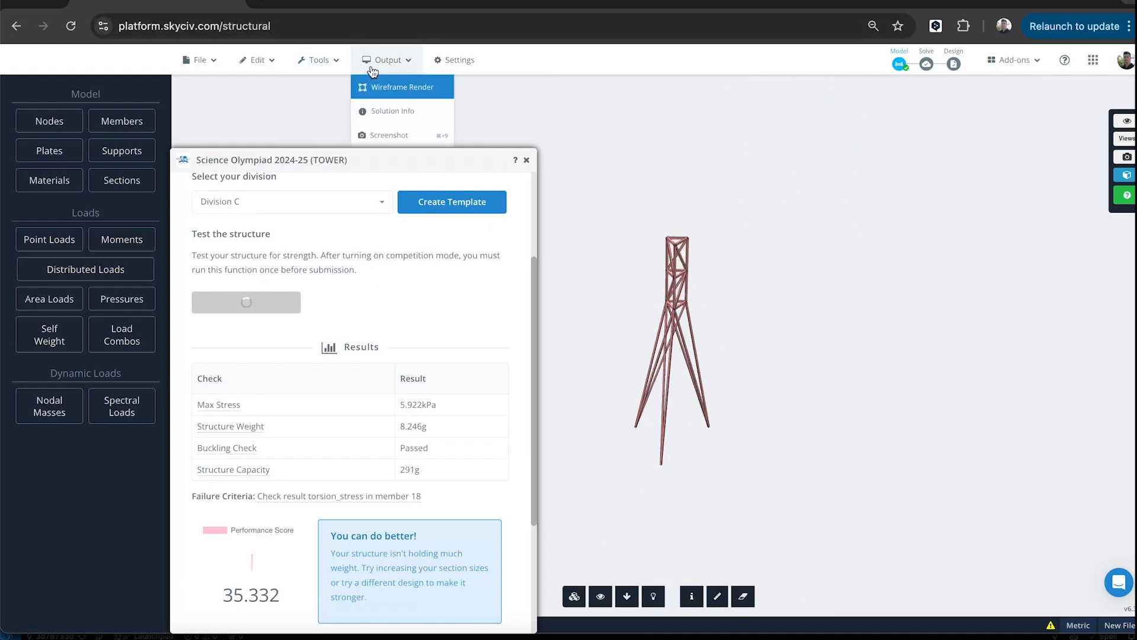
{"action": "scroll", "coordinate": [916, 277], "scroll_direction": "down", "scroll_amount": 3}
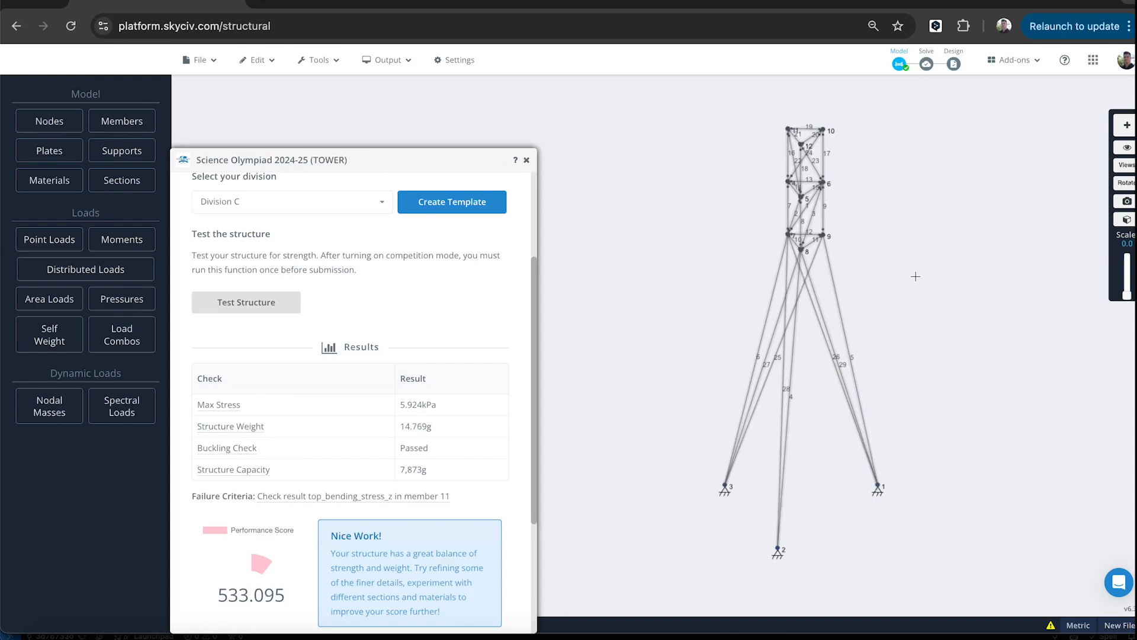
{"action": "left_click_drag", "start_coordinate": [897, 251], "coordinate": [875, 239]}
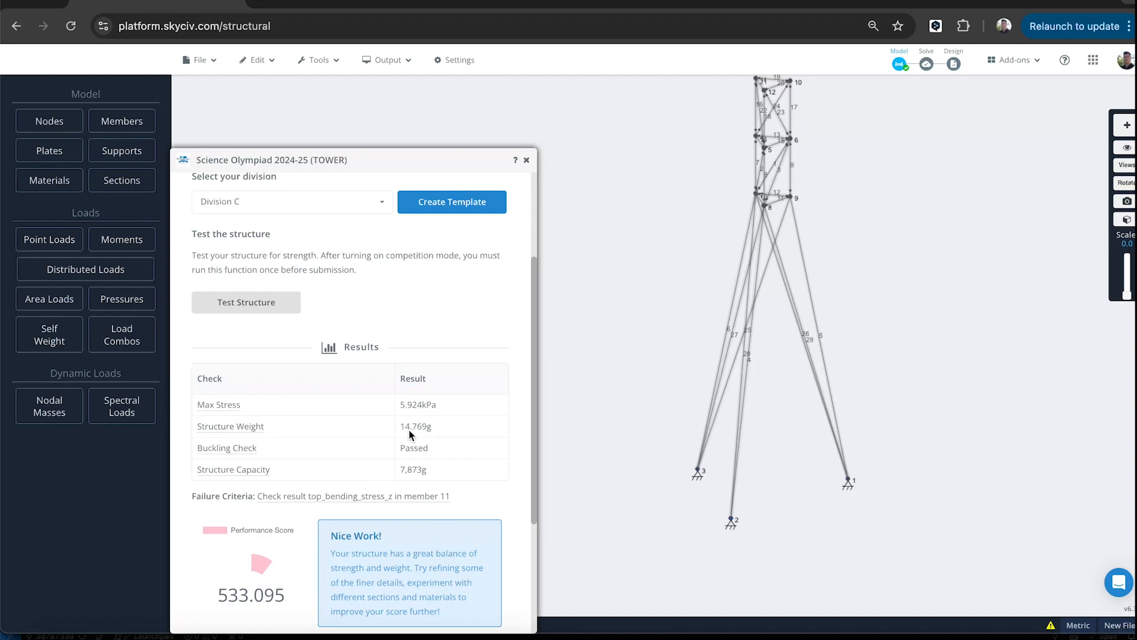
Review the structure weight and structure capacity in the test results
{"action": "left_click_drag", "start_coordinate": [400, 429], "coordinate": [432, 431]}
{"action": "left_click", "coordinate": [437, 475]}
{"action": "right_click_drag", "start_coordinate": [934, 275], "coordinate": [913, 321]}
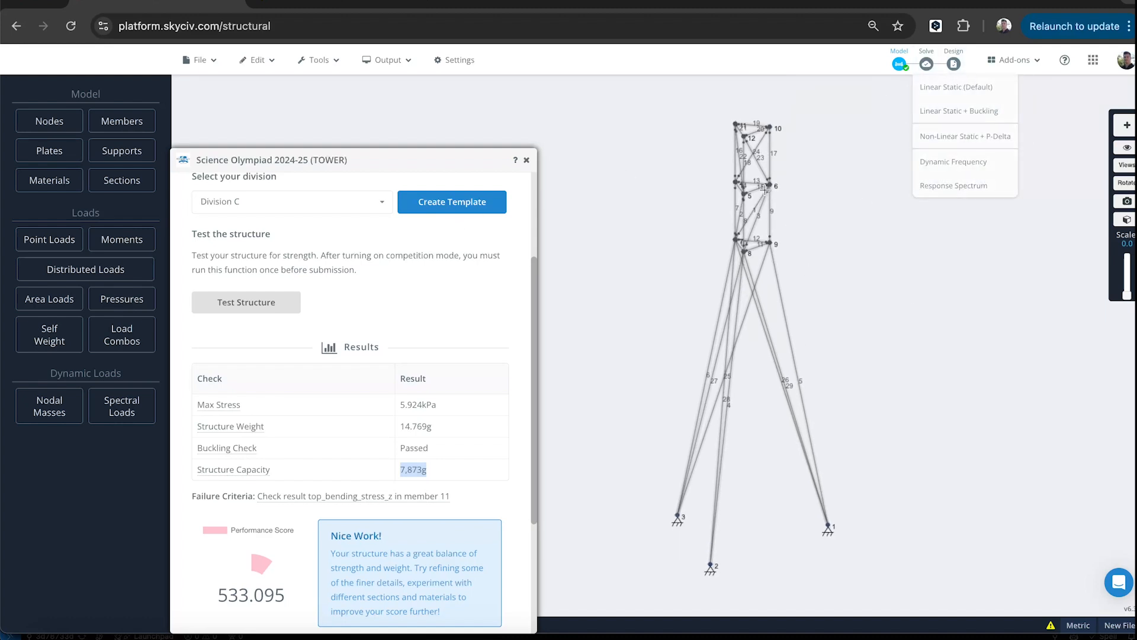
{"action": "left_click", "coordinate": [429, 469]}
{"action": "left_click_drag", "start_coordinate": [440, 474], "coordinate": [399, 475]}
Solve the braced tower with a Linear Static analysis
{"action": "left_click", "coordinate": [927, 67]}
{"action": "left_click", "coordinate": [732, 382]}
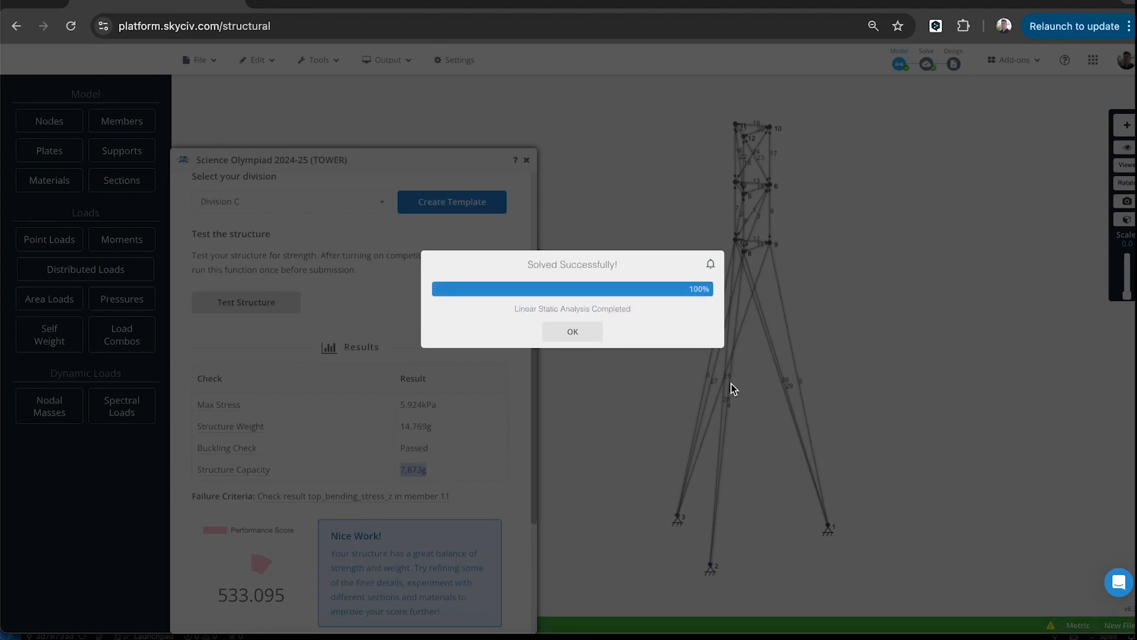
{"action": "left_click", "coordinate": [570, 334]}
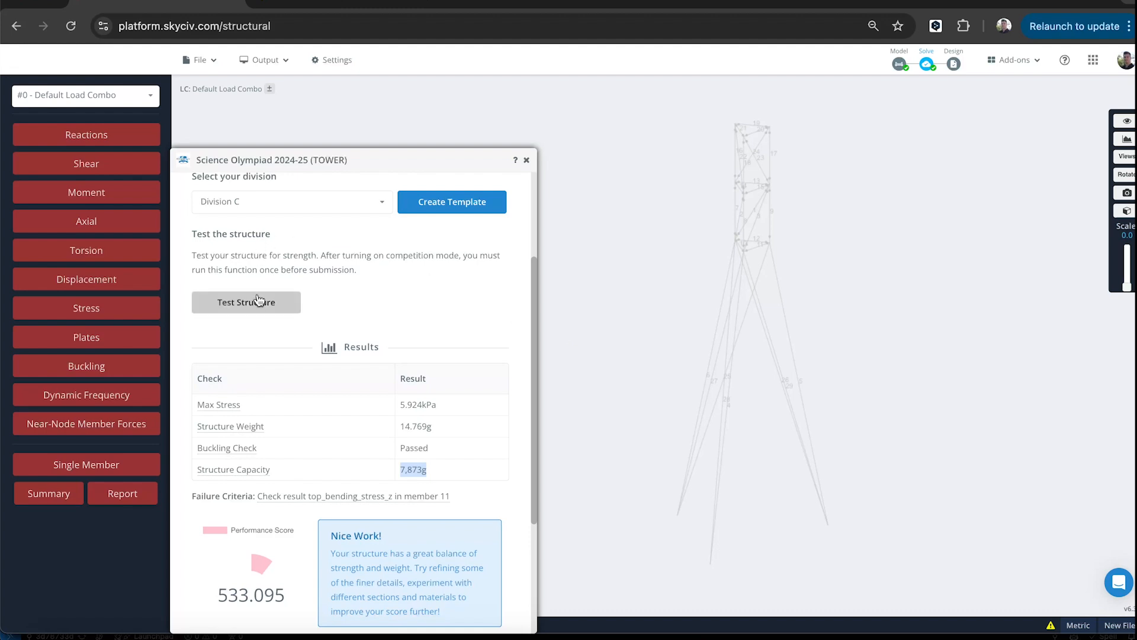
Check the failure criteria, show the Top Bending Z stress diagrams and isolate the diagram of member 11
{"action": "left_click_drag", "start_coordinate": [287, 165], "coordinate": [368, 124]}
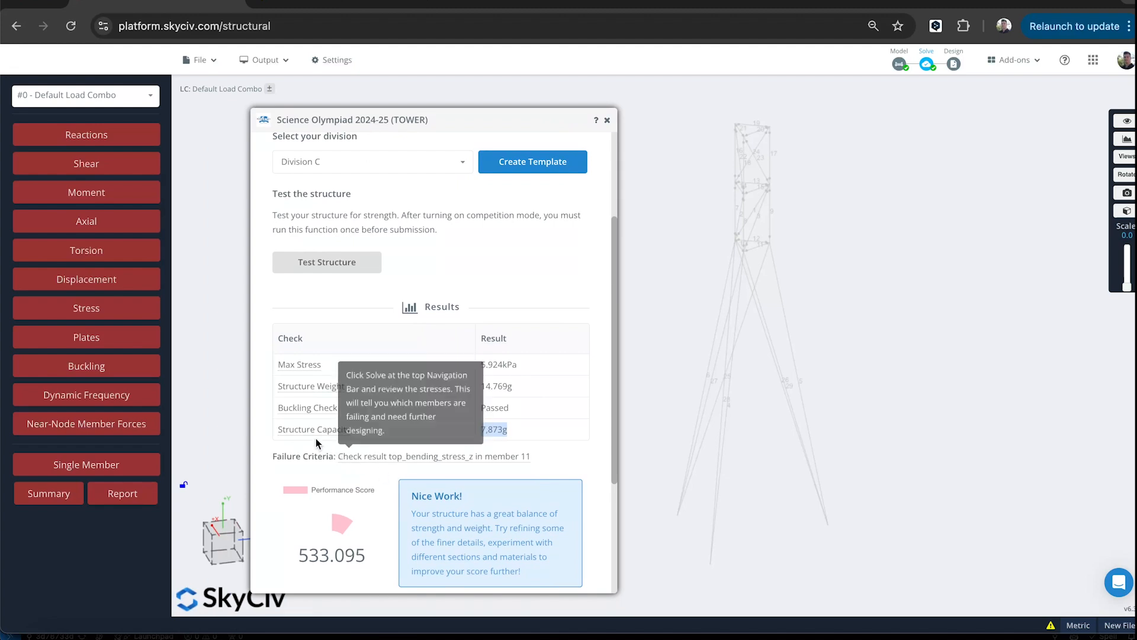
{"action": "mouse_move", "coordinate": [326, 431]}
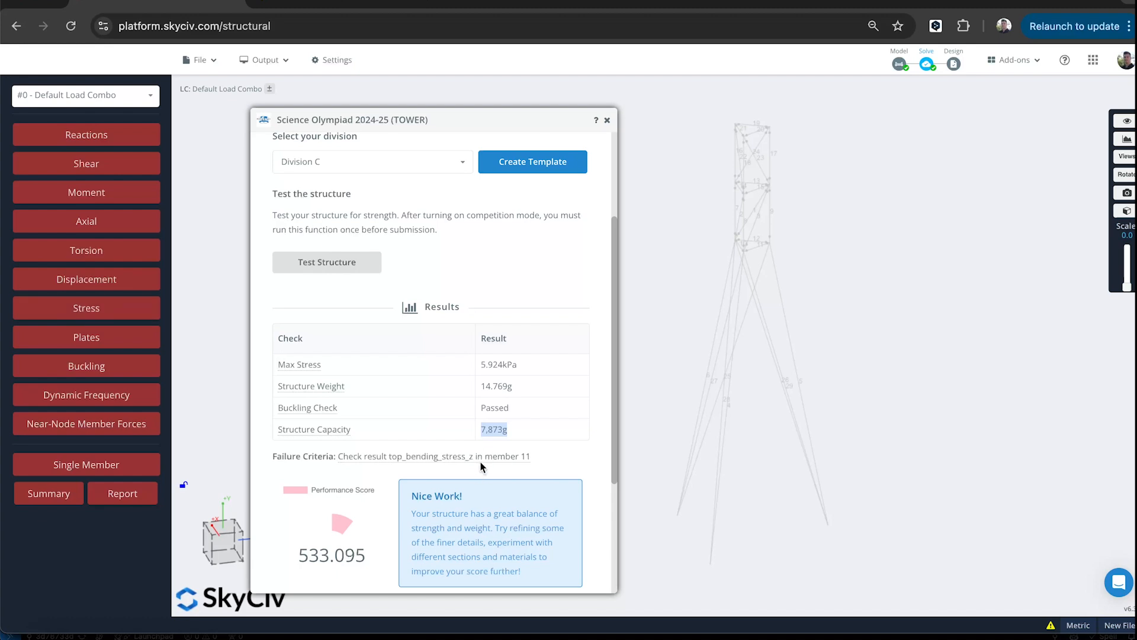
{"action": "mouse_move", "coordinate": [482, 458]}
{"action": "left_click", "coordinate": [107, 306]}
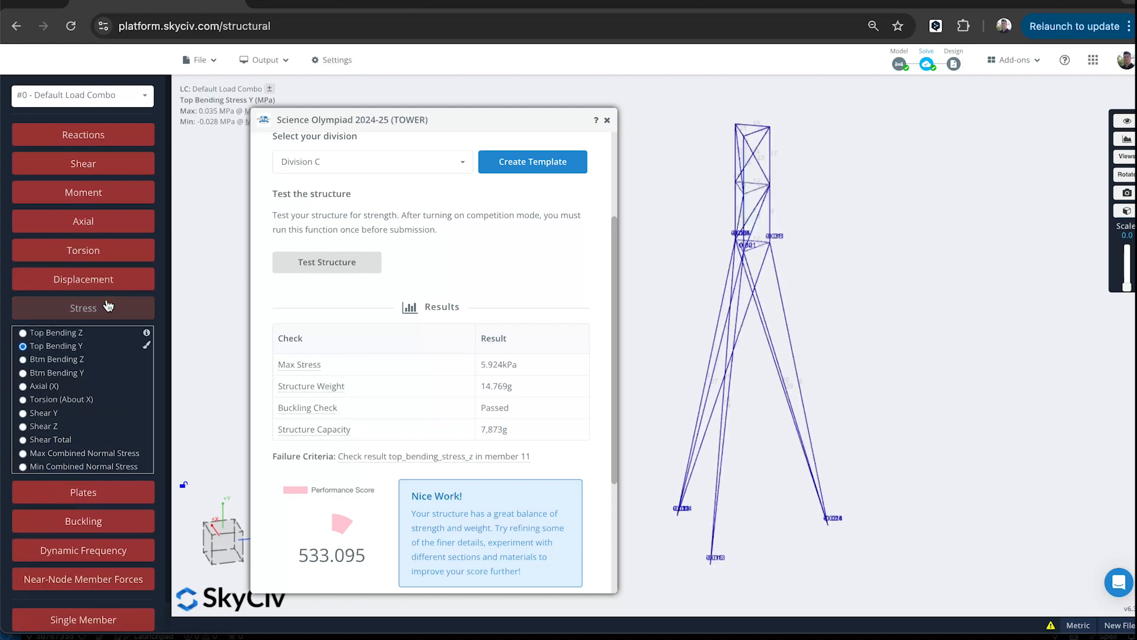
{"action": "left_click", "coordinate": [72, 336]}
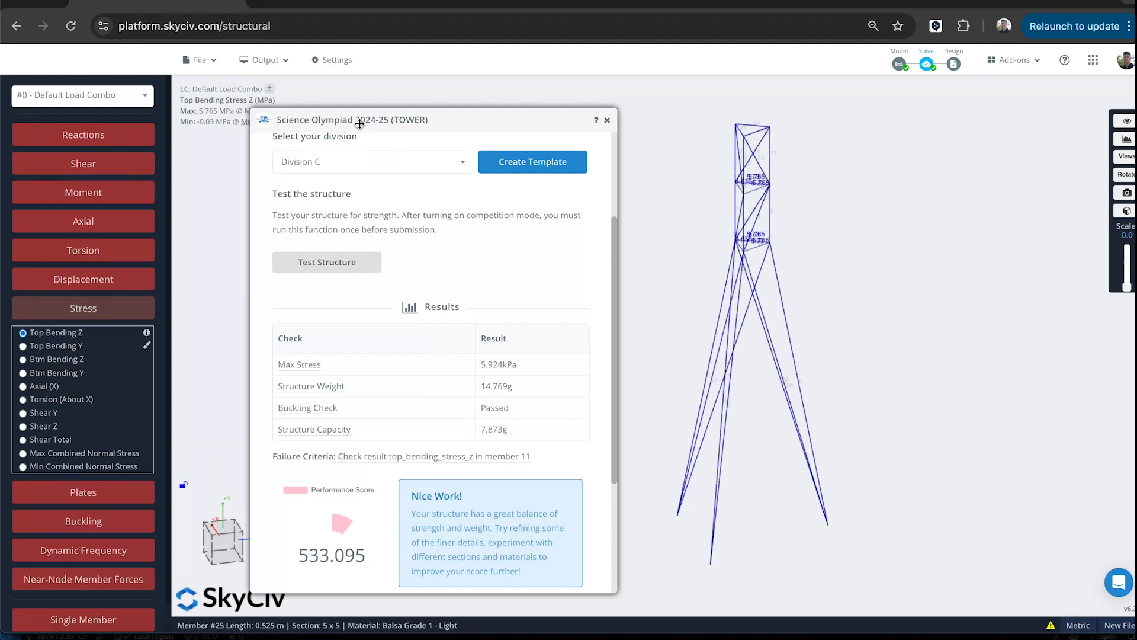
{"action": "left_click_drag", "start_coordinate": [363, 120], "coordinate": [428, 120]}
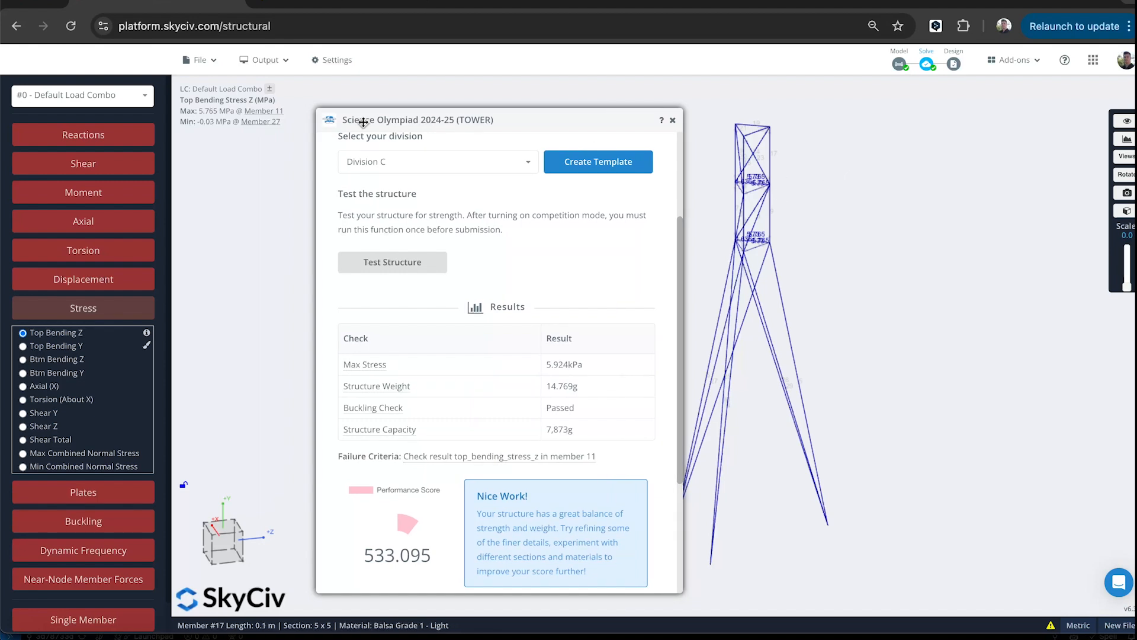
{"action": "left_click", "coordinate": [269, 114]}
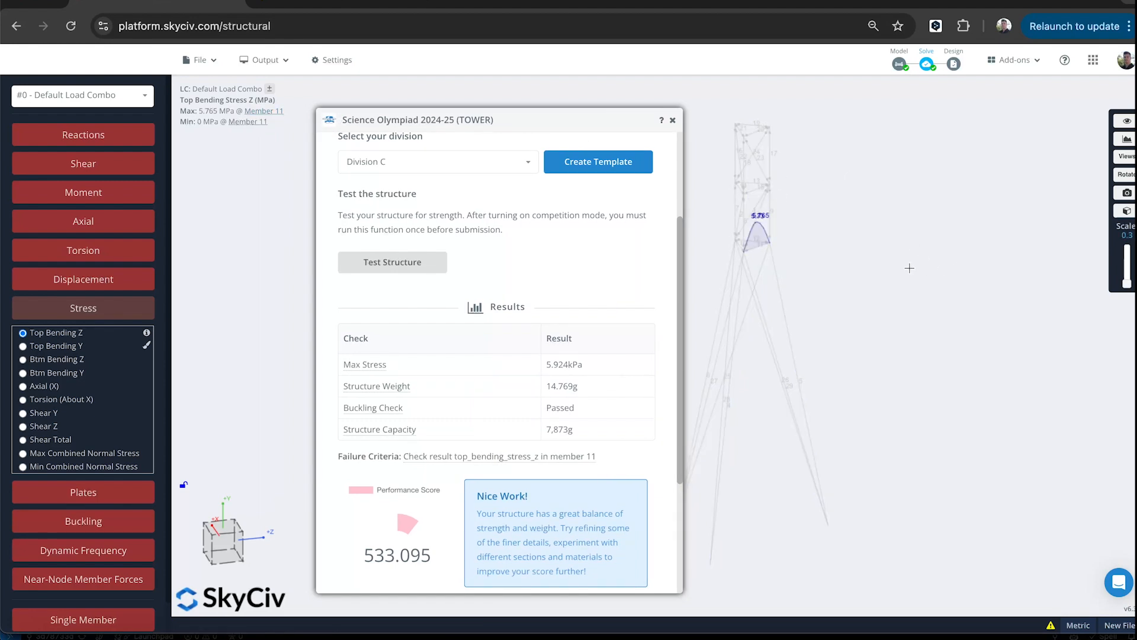
Examine member 11's Top Bending Z stress diagram up close and compare it with the test results
{"action": "scroll", "coordinate": [771, 208], "scroll_direction": "up", "scroll_amount": 5}
{"action": "left_click_drag", "start_coordinate": [890, 261], "coordinate": [863, 262]}
{"action": "left_click_drag", "start_coordinate": [625, 121], "coordinate": [356, 117]}
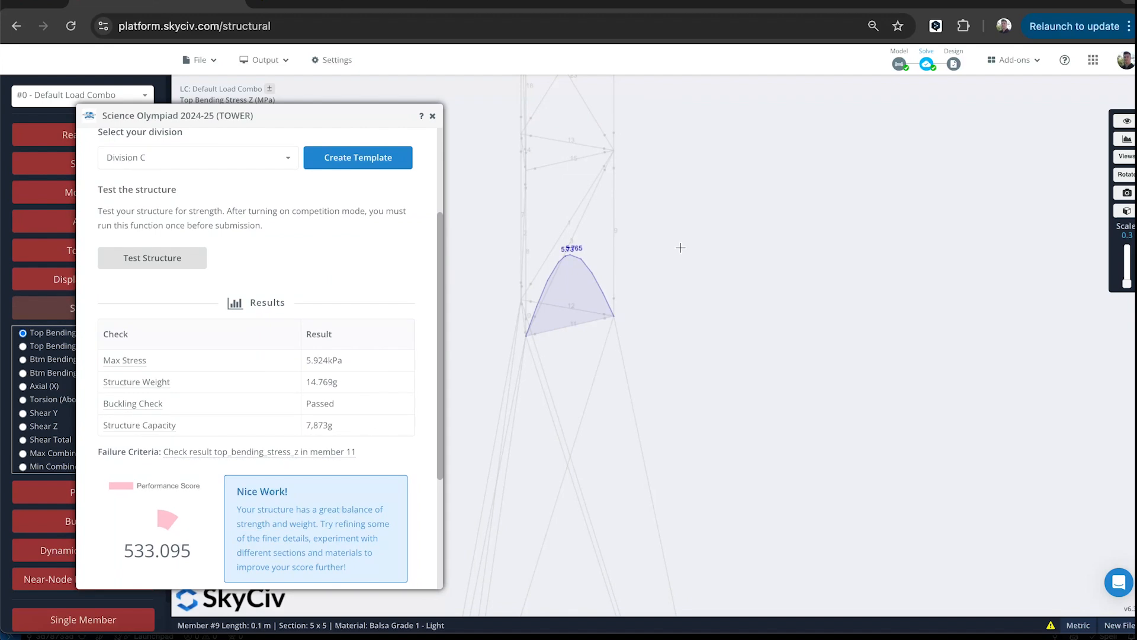
{"action": "left_click_drag", "start_coordinate": [675, 248], "coordinate": [701, 250]}
{"action": "mouse_move", "coordinate": [752, 282]}
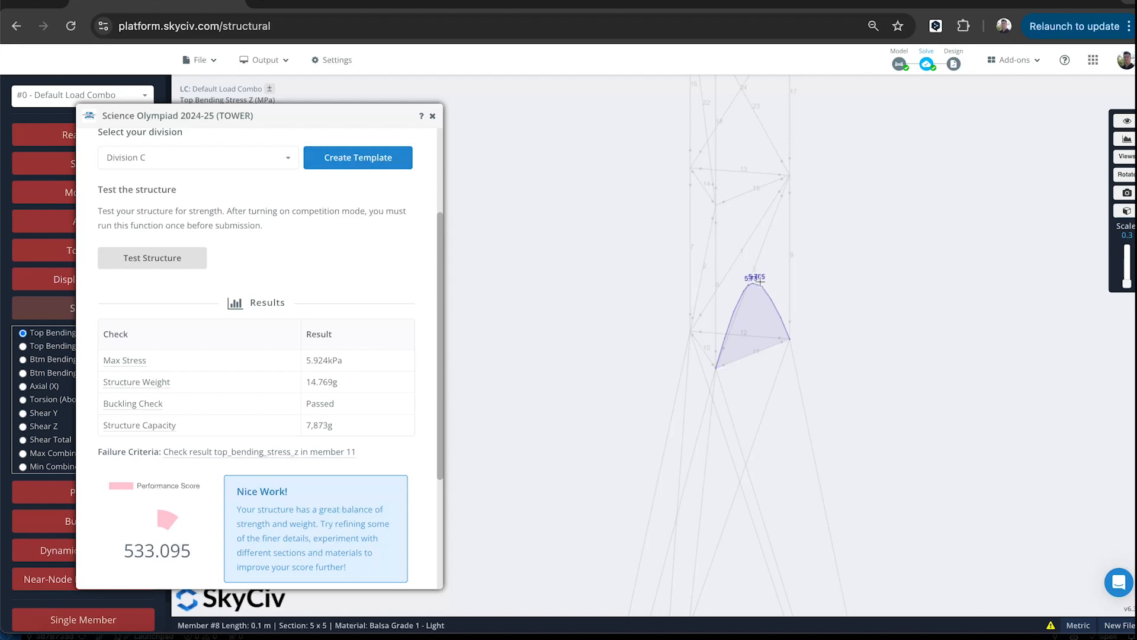
{"action": "left_click_drag", "start_coordinate": [258, 123], "coordinate": [269, 170]}
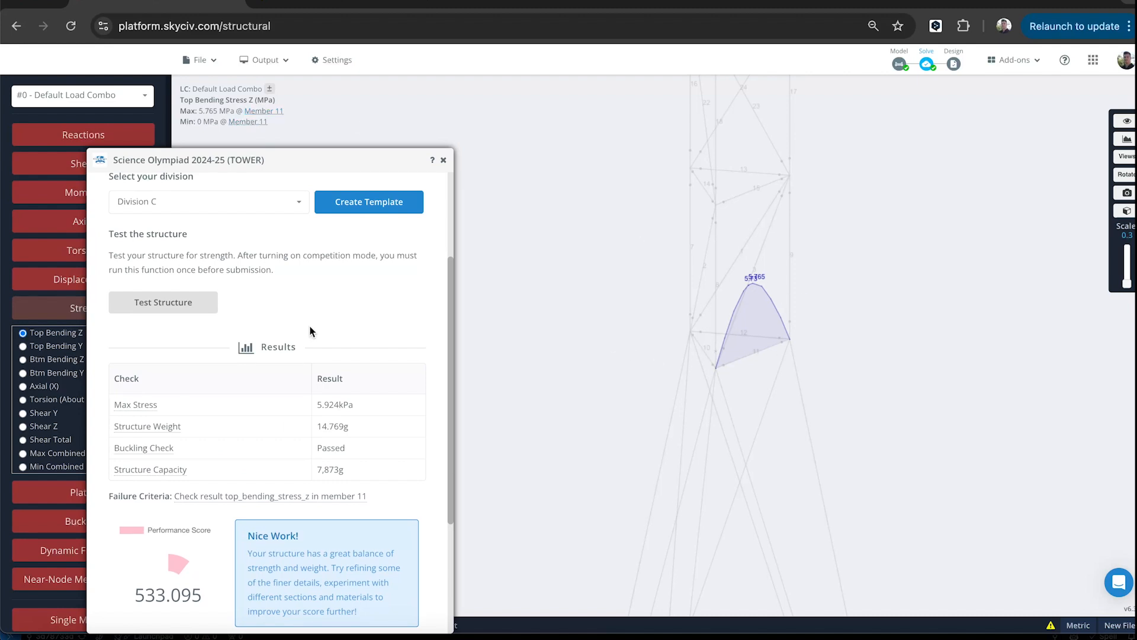
{"action": "left_click_drag", "start_coordinate": [223, 161], "coordinate": [358, 160]}
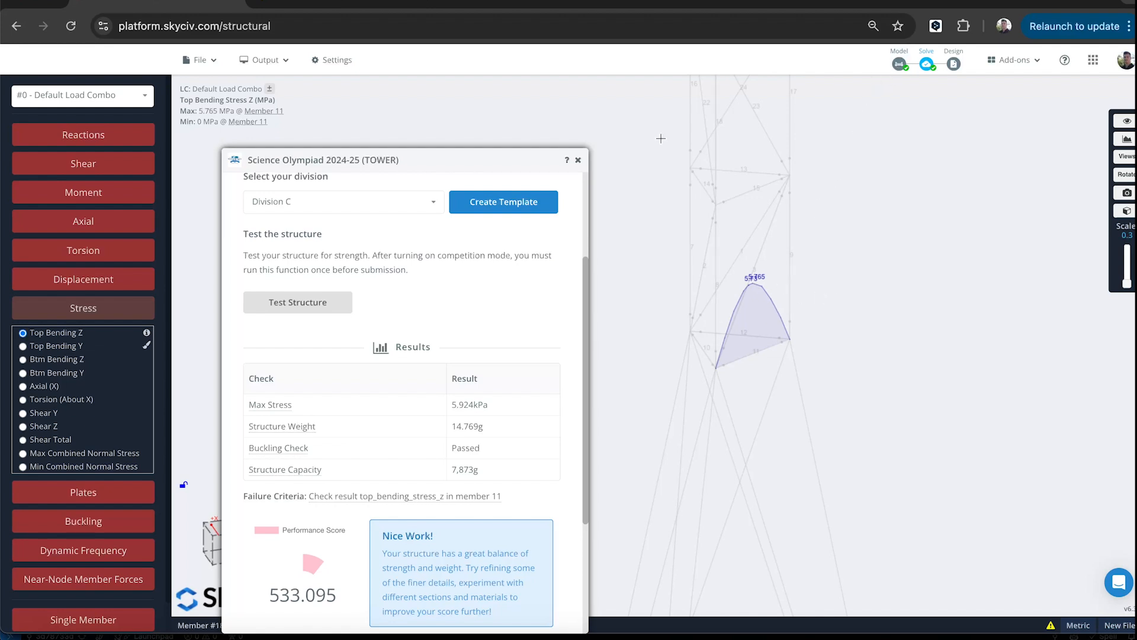
Return from the stress results to the model and reduce the display scale to 0.0 to hide the load graphics
{"action": "left_click_drag", "start_coordinate": [490, 163], "coordinate": [506, 130]}
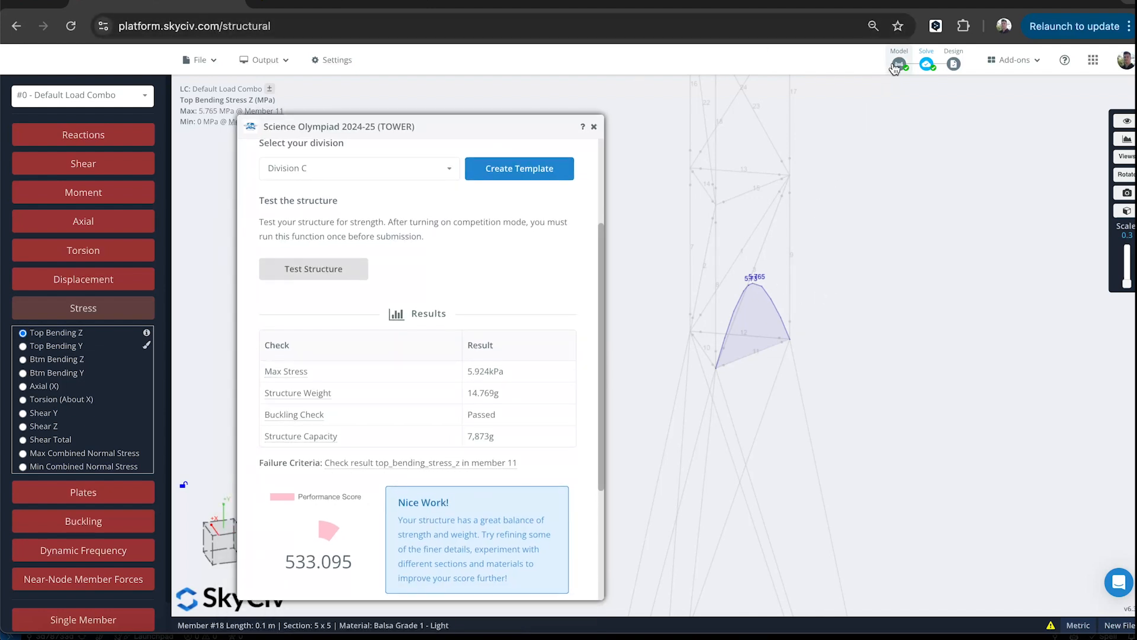
{"action": "left_click", "coordinate": [900, 64]}
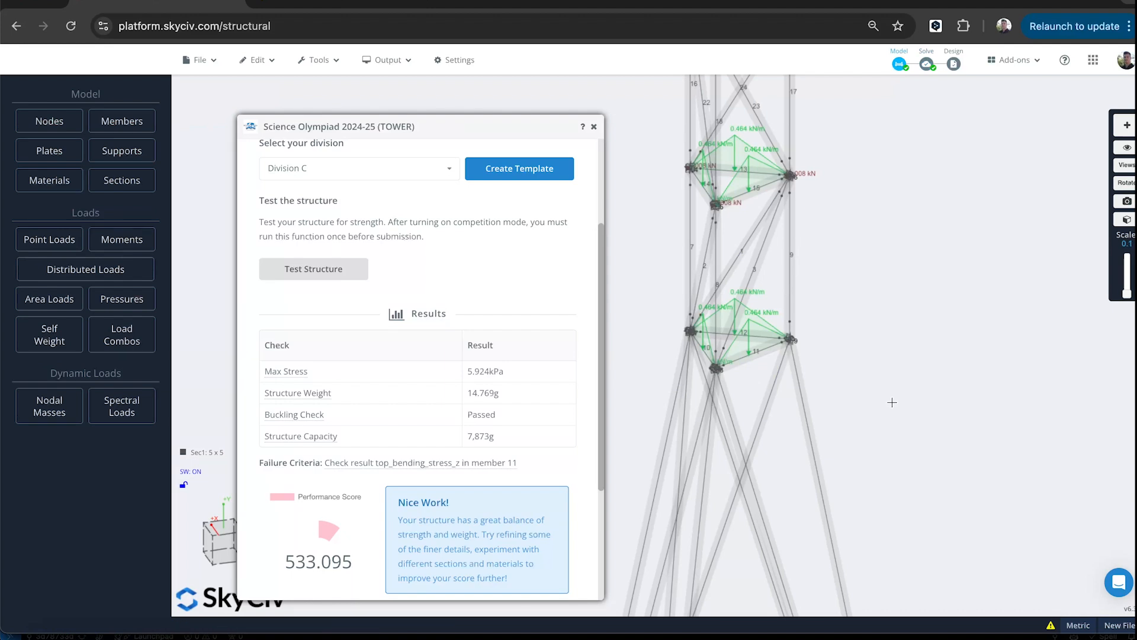
{"action": "key", "text": "Down"}
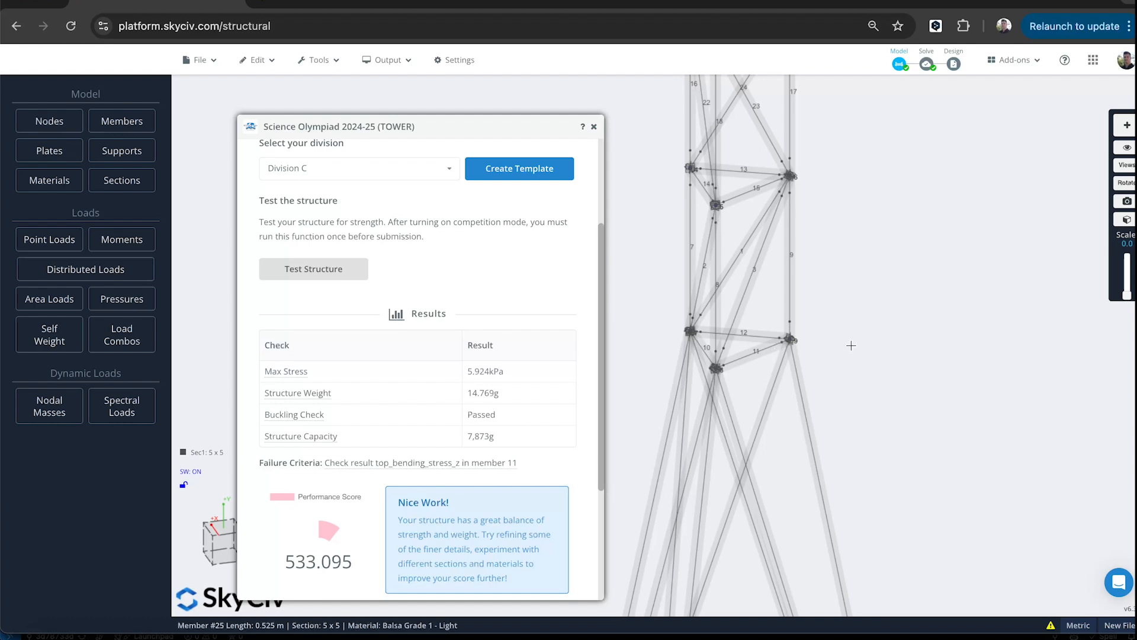
{"action": "left_click_drag", "start_coordinate": [881, 340], "coordinate": [897, 334]}
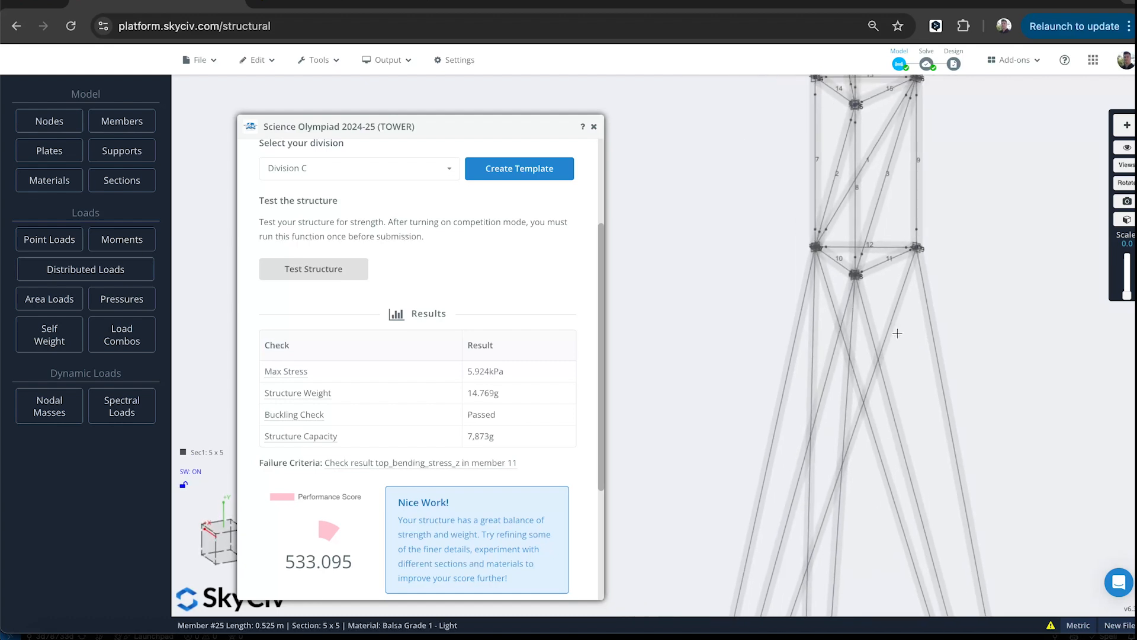
Assign section ID 2 to the horizontal members 10-15 and 19-21
{"action": "left_click", "coordinate": [888, 261]}
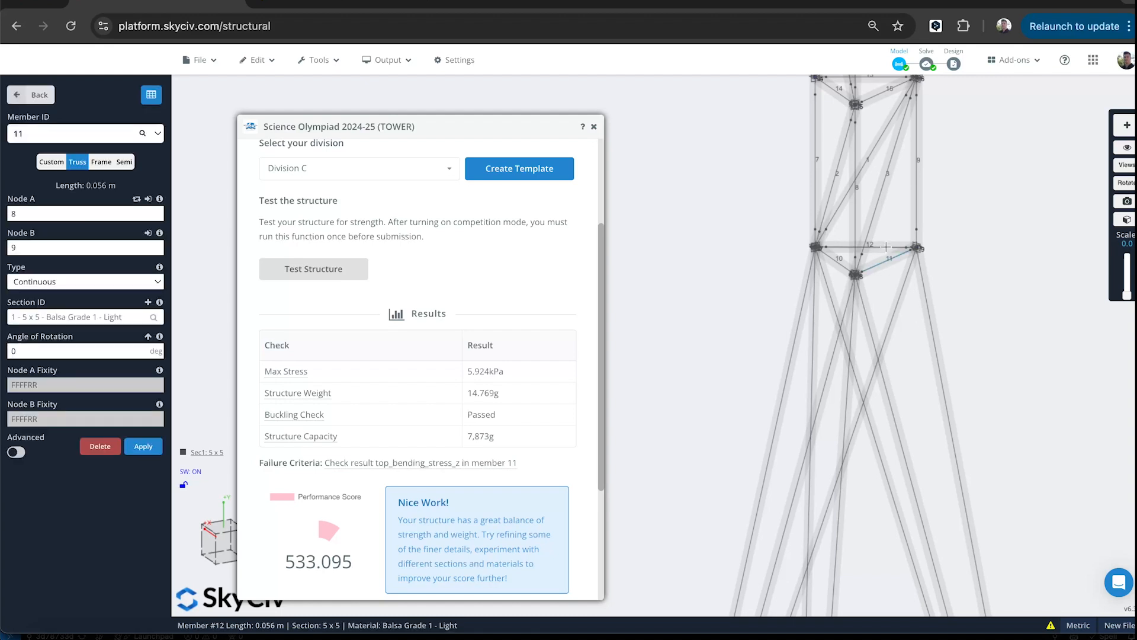
{"action": "left_click", "coordinate": [886, 246]}
{"action": "left_click", "coordinate": [833, 261]}
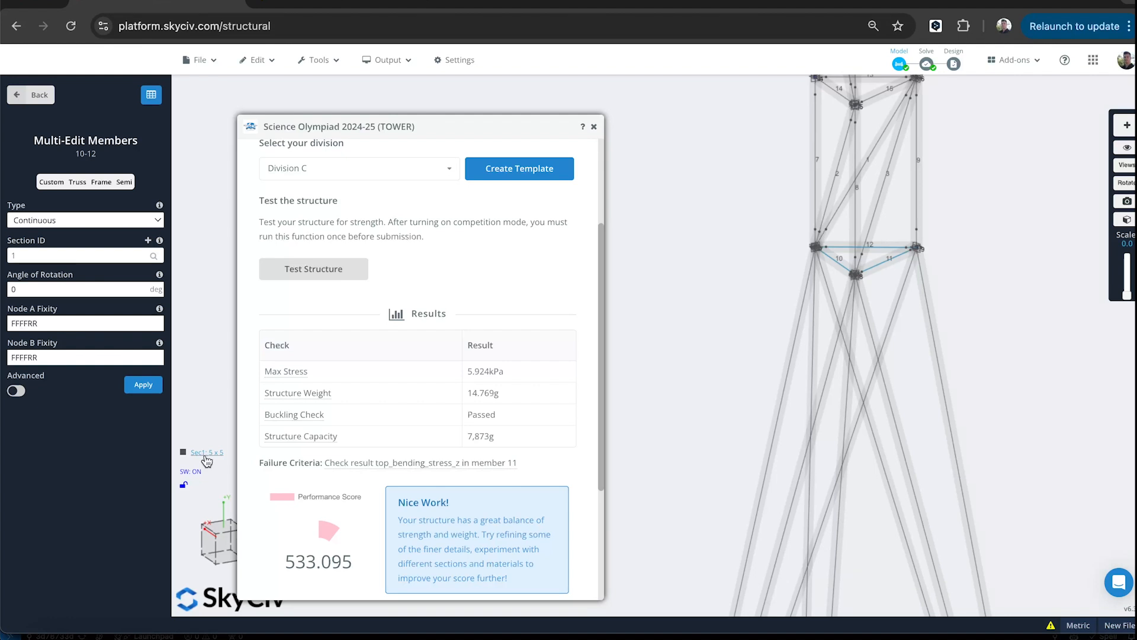
{"action": "left_click", "coordinate": [594, 126]}
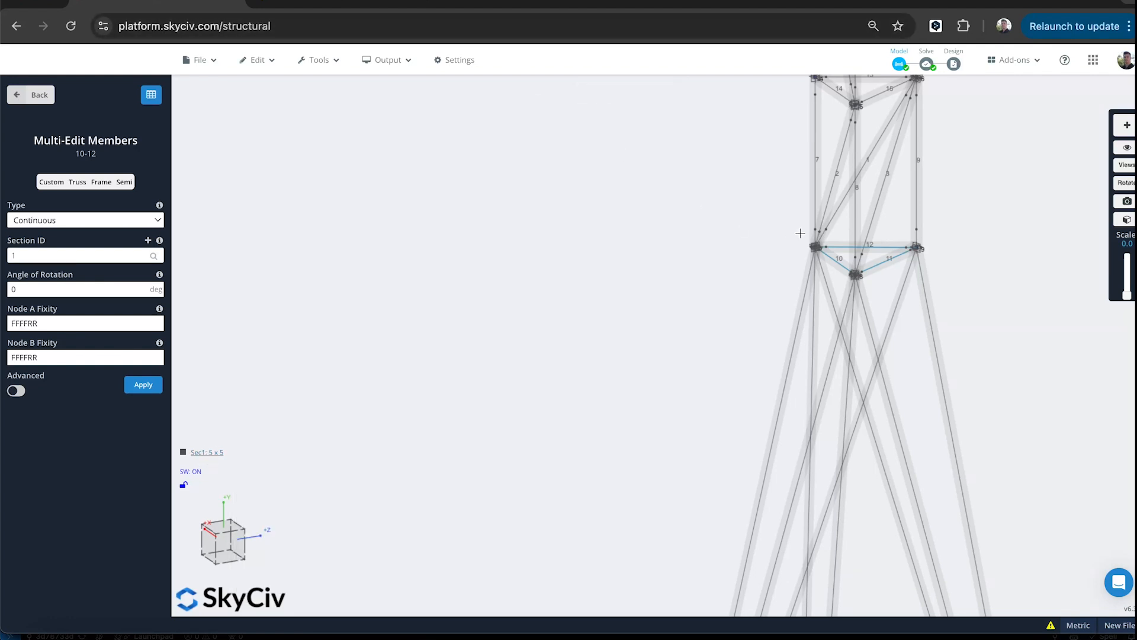
{"action": "right_click_drag", "start_coordinate": [995, 204], "coordinate": [916, 340]}
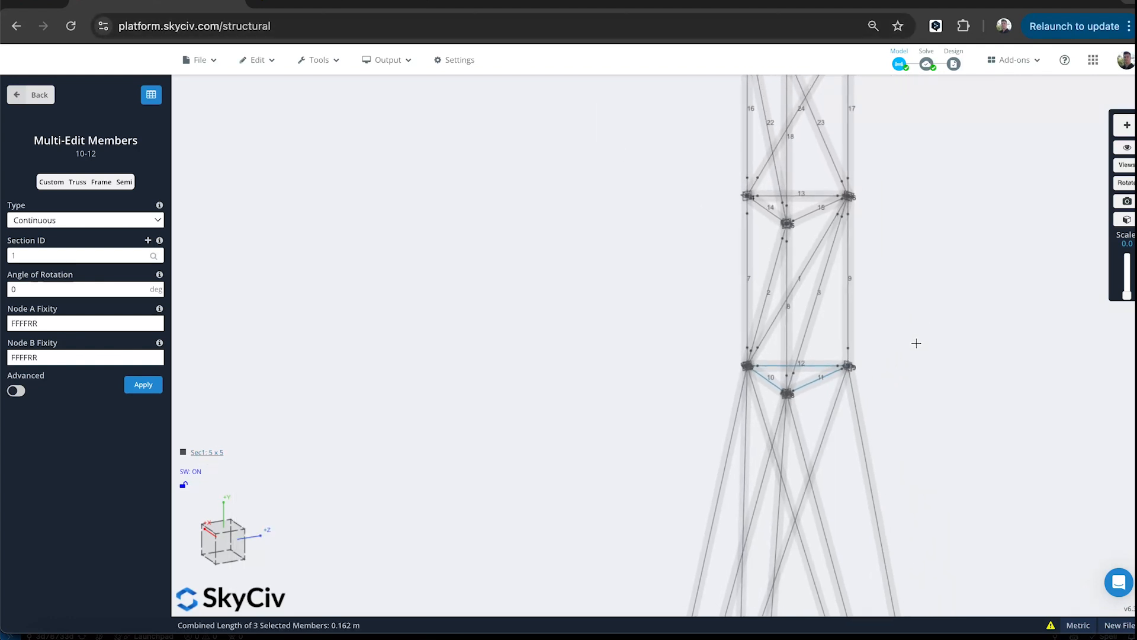
{"action": "left_click", "coordinate": [816, 212]}
{"action": "left_click", "coordinate": [810, 195]}
{"action": "left_click", "coordinate": [769, 213]}
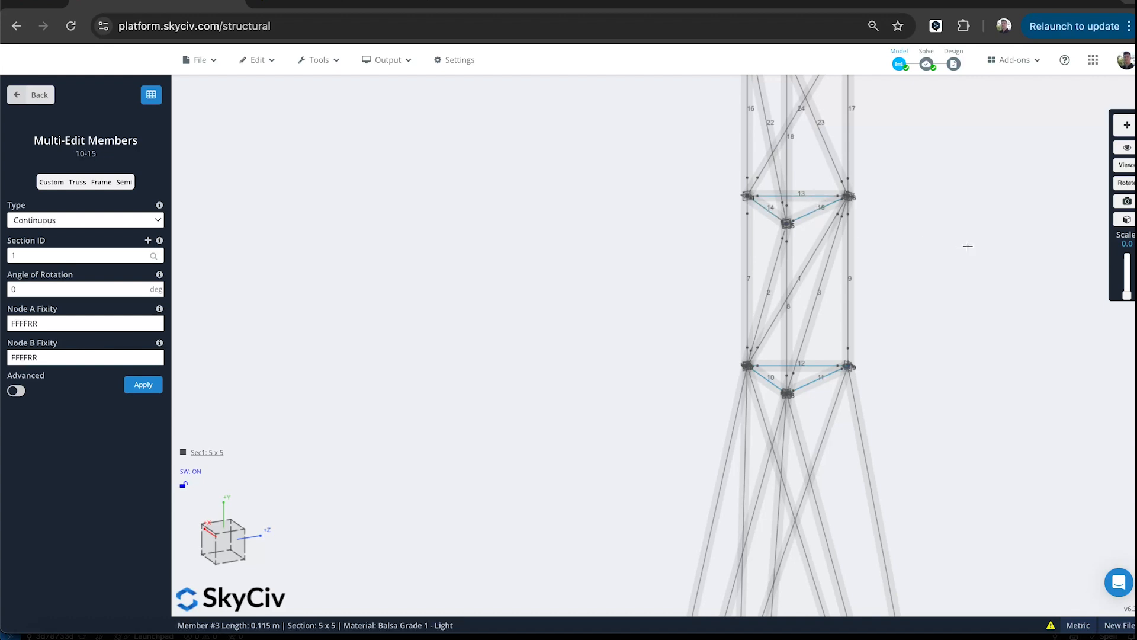
{"action": "right_click_drag", "start_coordinate": [983, 240], "coordinate": [889, 408]}
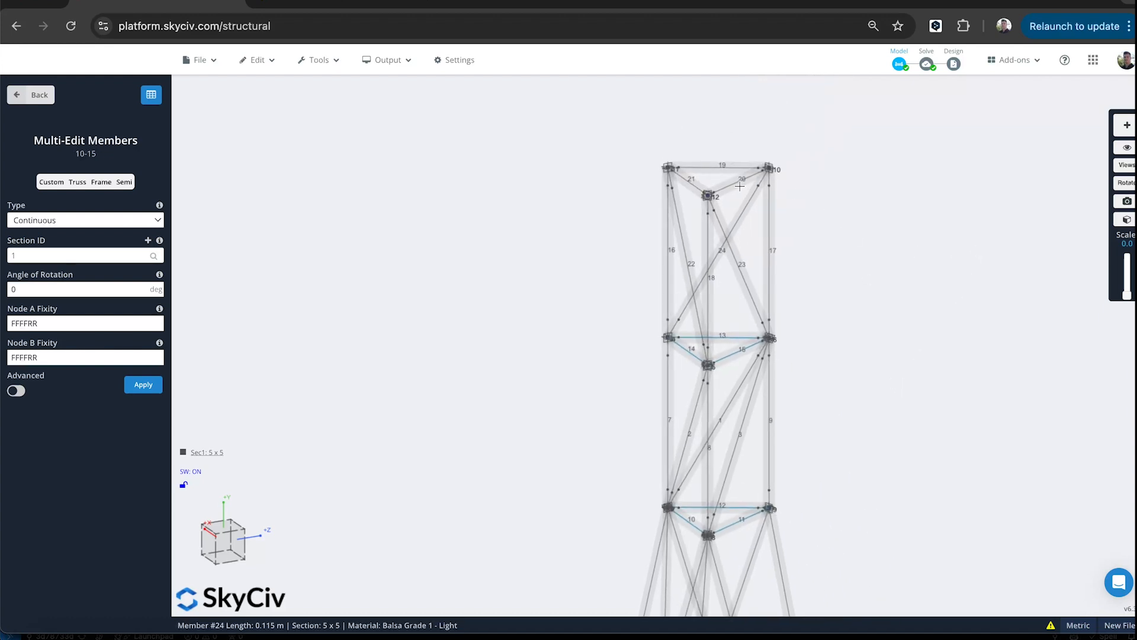
{"action": "left_click", "coordinate": [734, 187]}
{"action": "left_click", "coordinate": [722, 169]}
{"action": "left_click", "coordinate": [687, 186]}
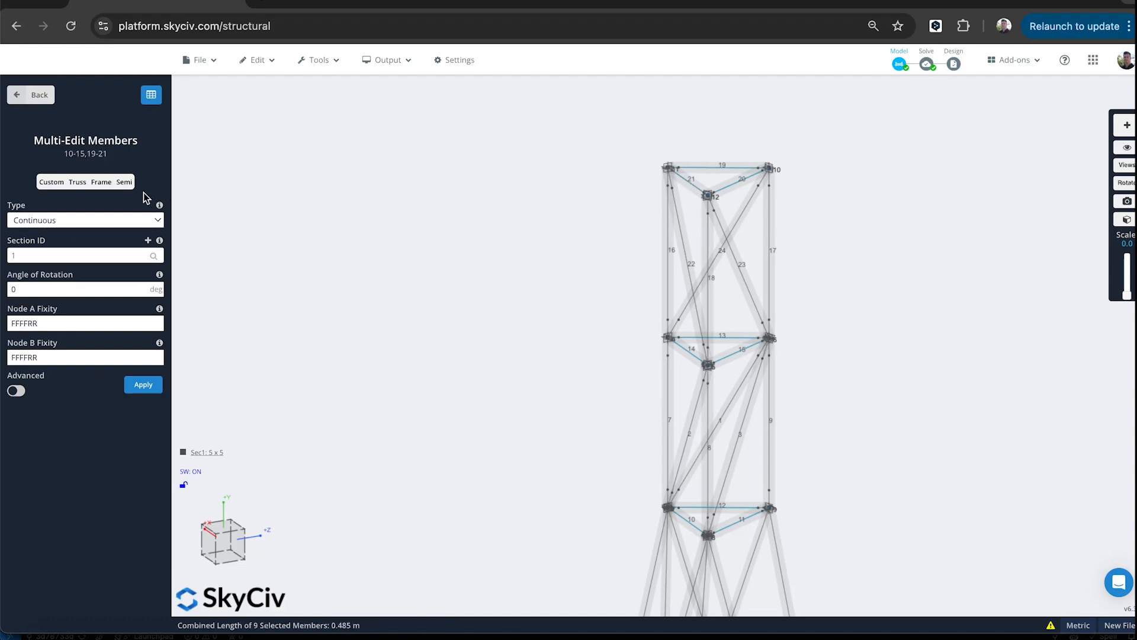
{"action": "left_click", "coordinate": [58, 254]}
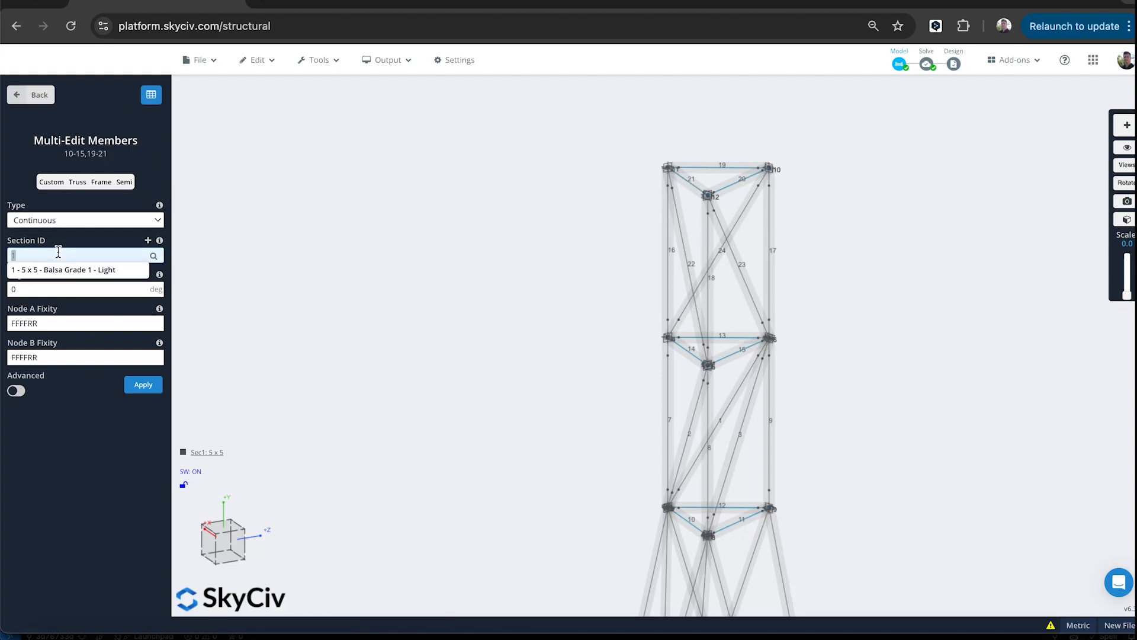
{"action": "type", "text": "2"}
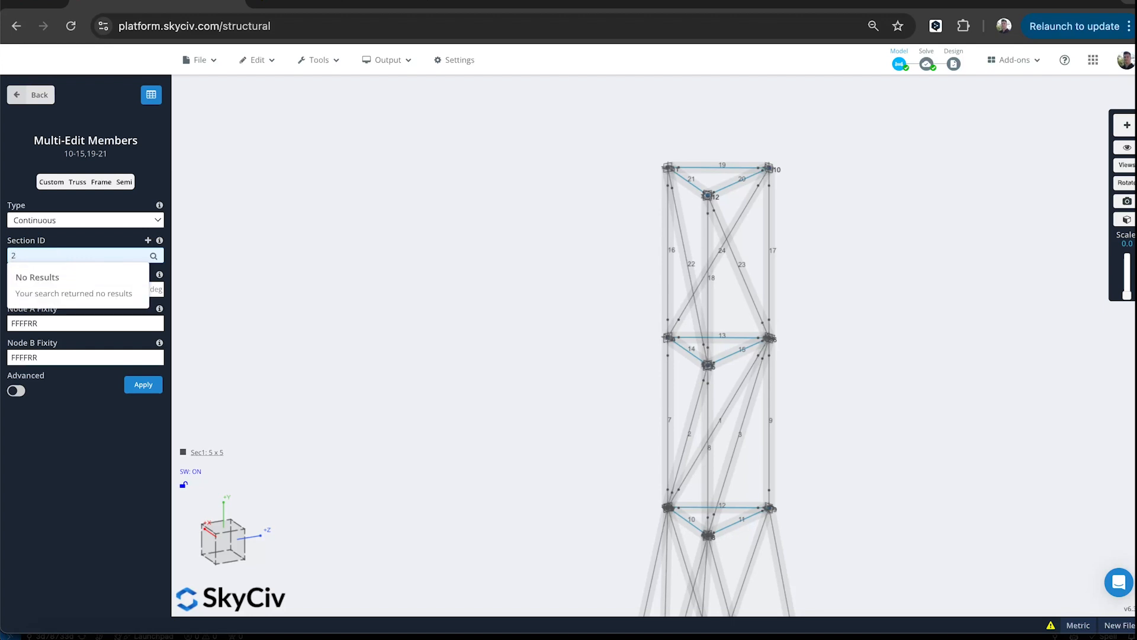
{"action": "key", "text": "Return"}
{"action": "left_click", "coordinate": [726, 413]}
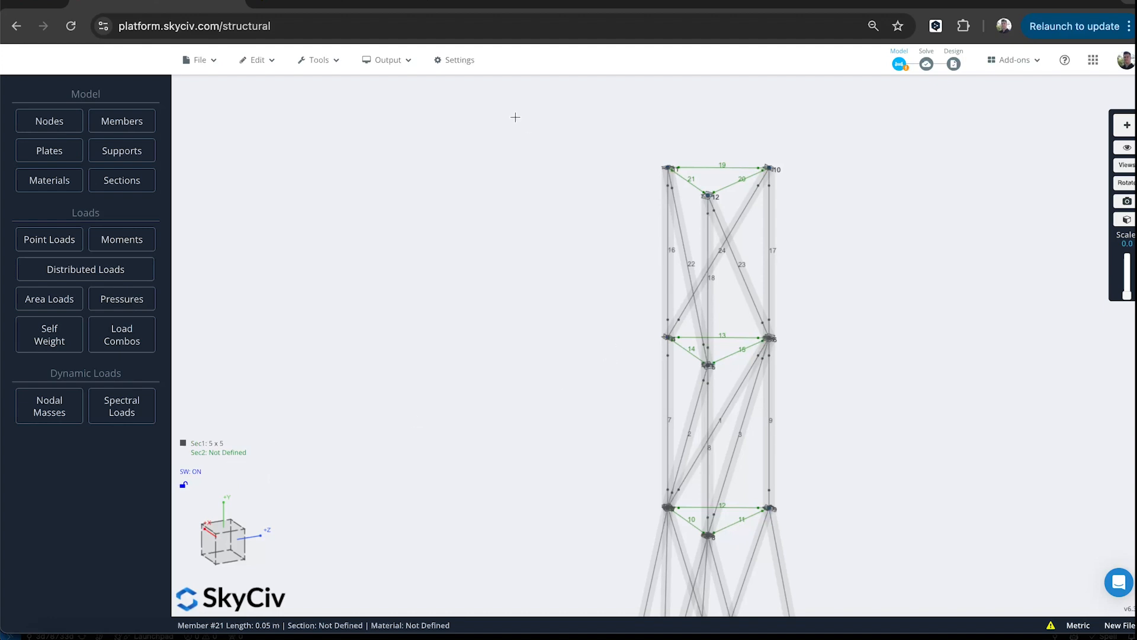
Open the 5 x 5 section in the section builder and inspect its material and dimensions
{"action": "left_click", "coordinate": [232, 454]}
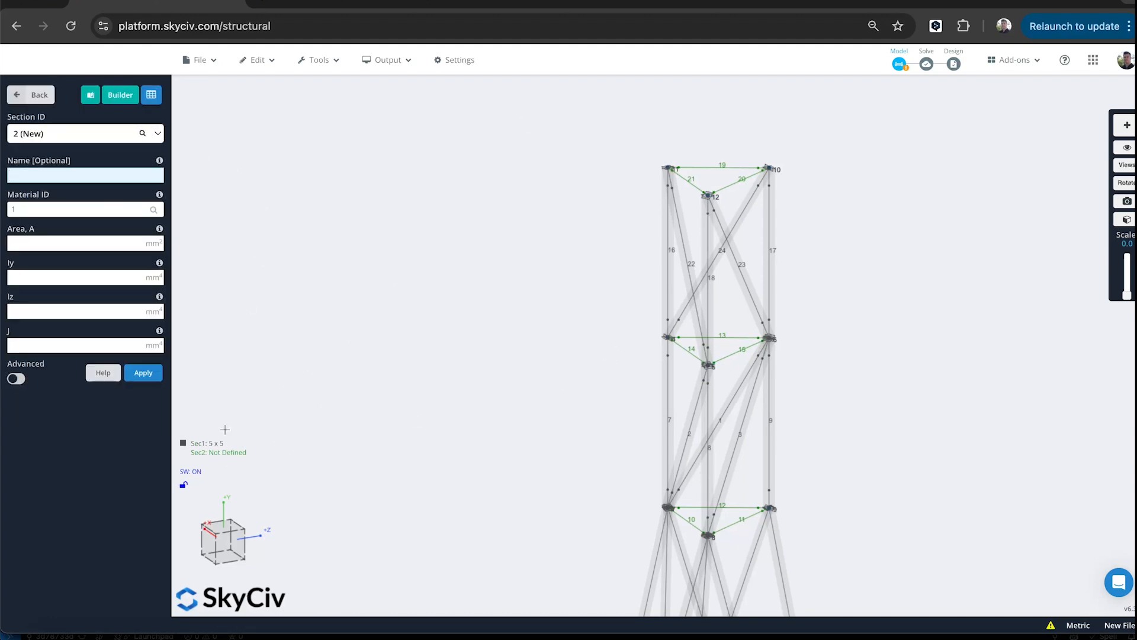
{"action": "left_click", "coordinate": [208, 444]}
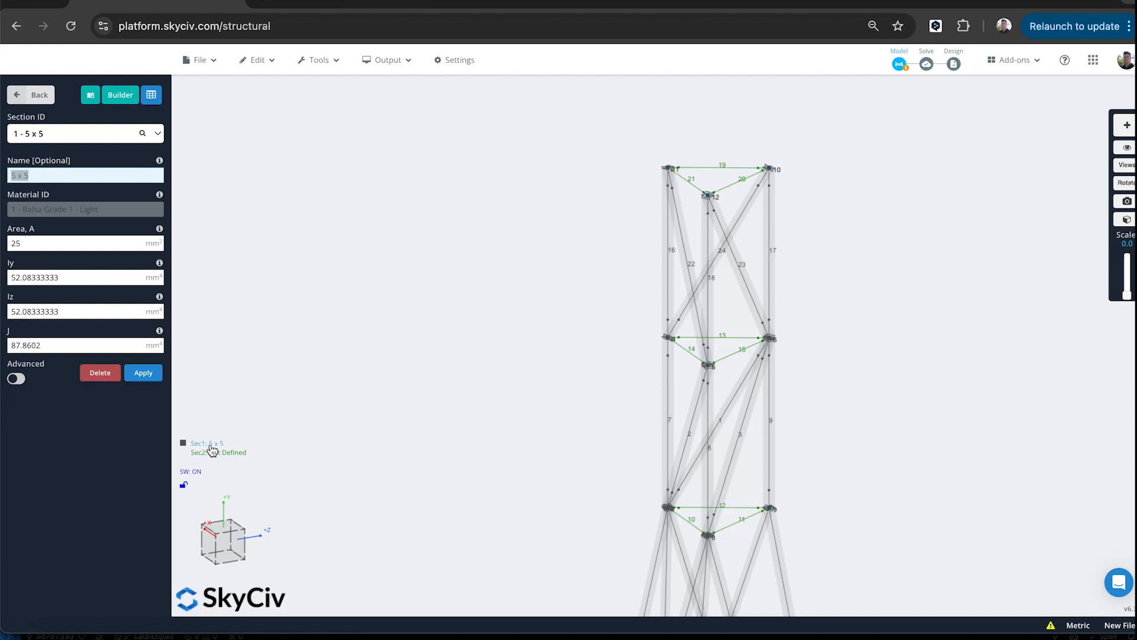
{"action": "left_click", "coordinate": [122, 96]}
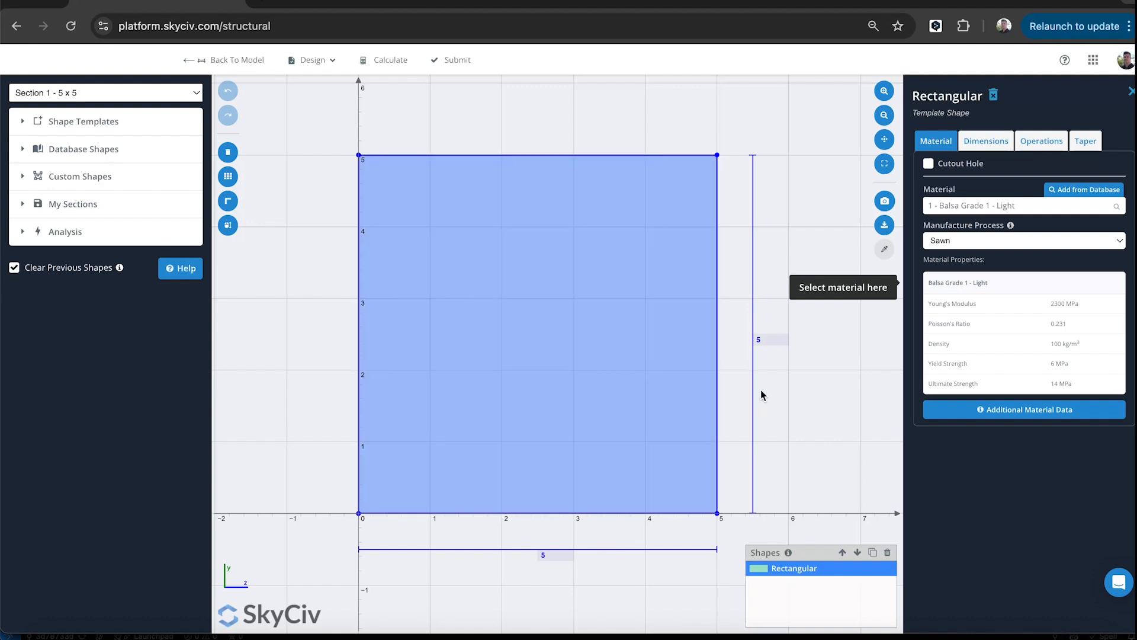
{"action": "left_click", "coordinate": [764, 340]}
{"action": "left_click", "coordinate": [986, 141]}
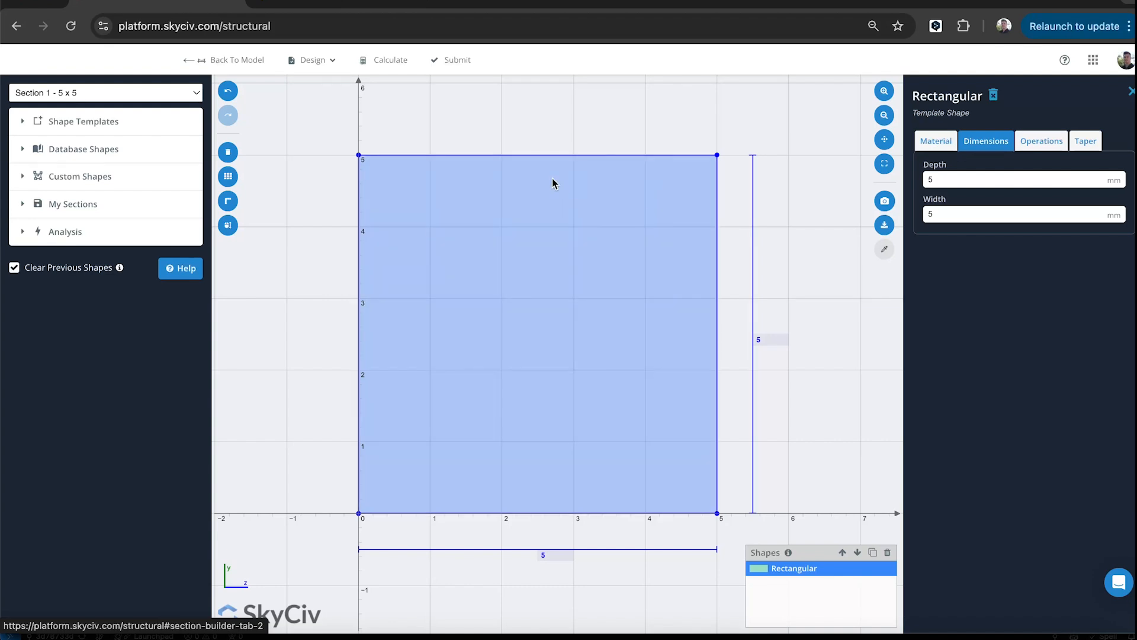
Create a rectangular template shape for Section 2 with a width and depth of 10 mm
{"action": "left_click", "coordinate": [136, 92]}
{"action": "left_click", "coordinate": [112, 108]}
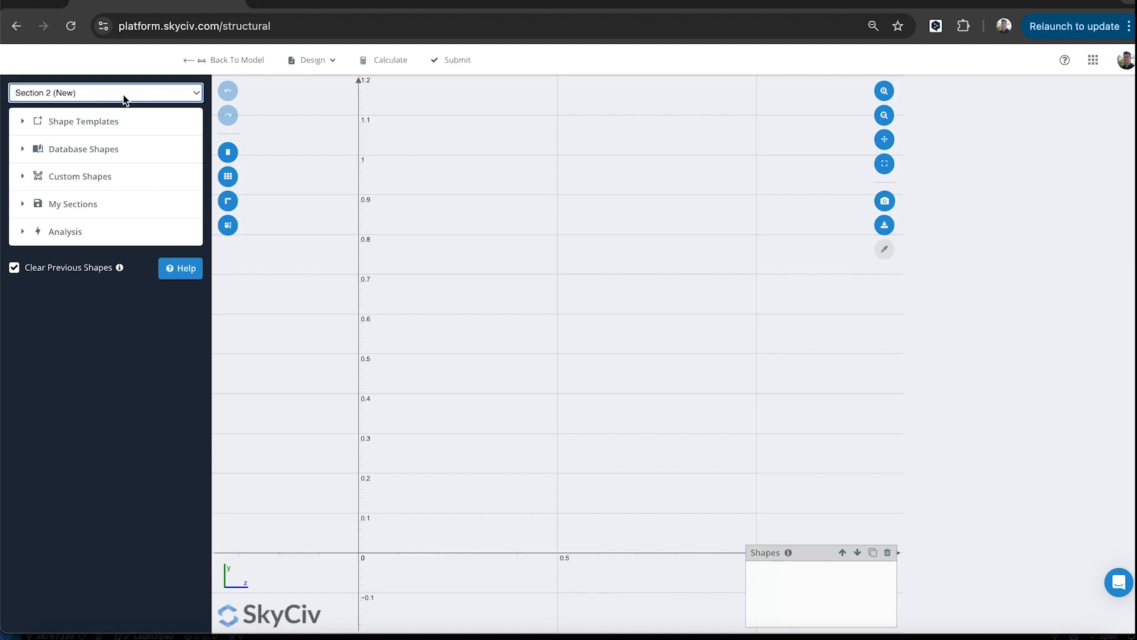
{"action": "left_click", "coordinate": [109, 120]}
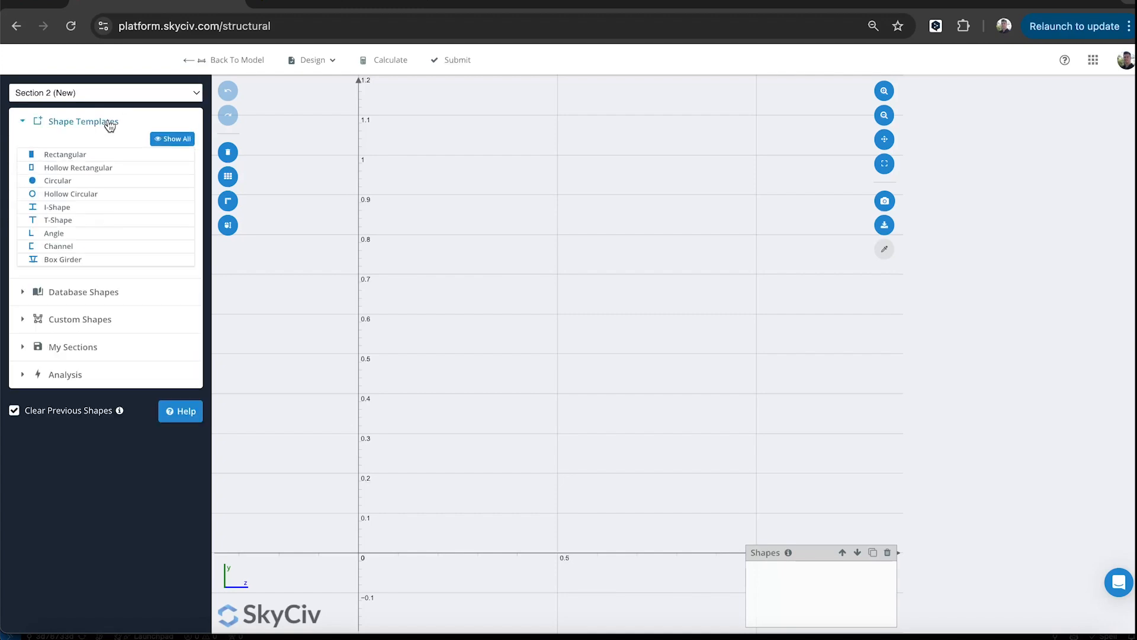
{"action": "left_click", "coordinate": [66, 156]}
{"action": "left_click", "coordinate": [559, 555]}
{"action": "type", "text": "10"}
{"action": "key", "text": "Return"}
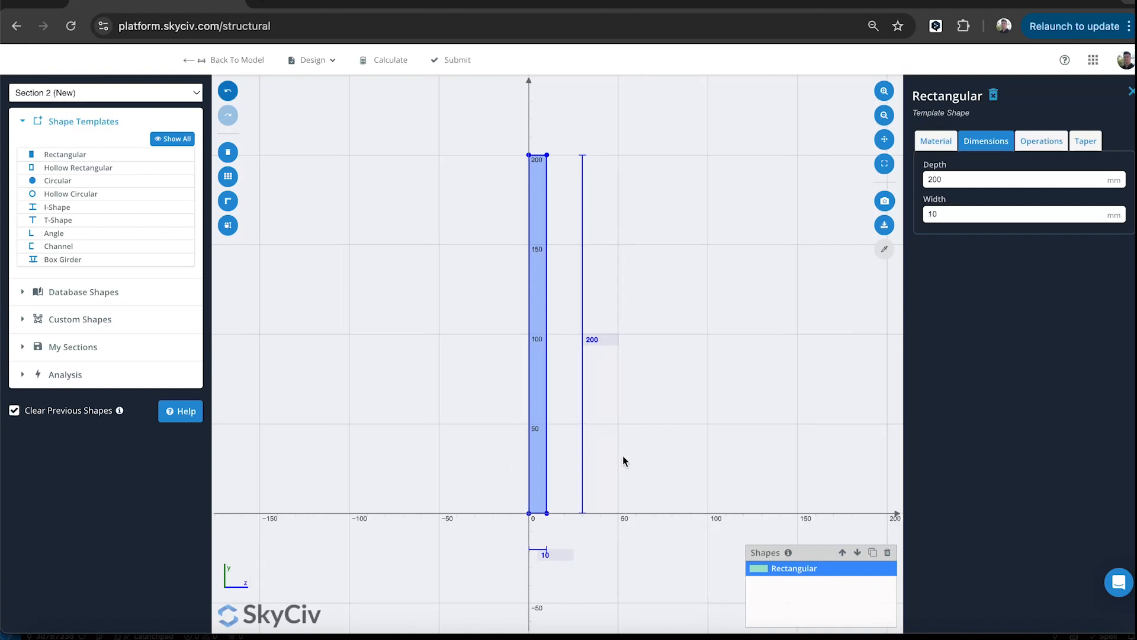
{"action": "left_click", "coordinate": [599, 338]}
{"action": "type", "text": "10"}
{"action": "key", "text": "Return"}
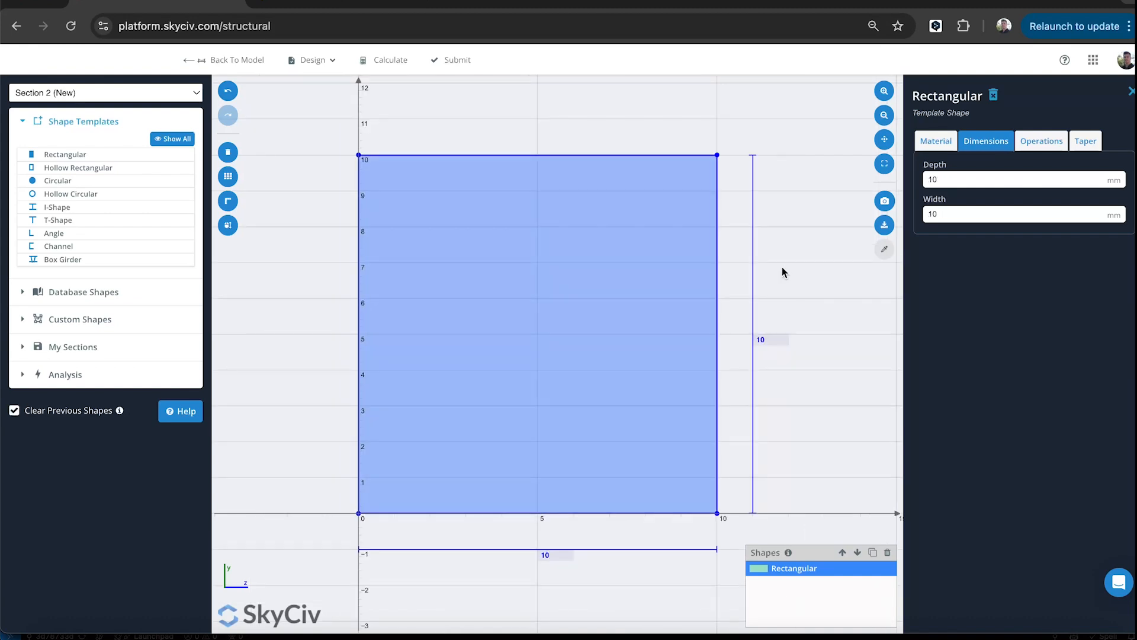
Choose Balsa Grade 1 - Light as the material of the 10 x 10 section and submit the section to the model
{"action": "left_click", "coordinate": [942, 145]}
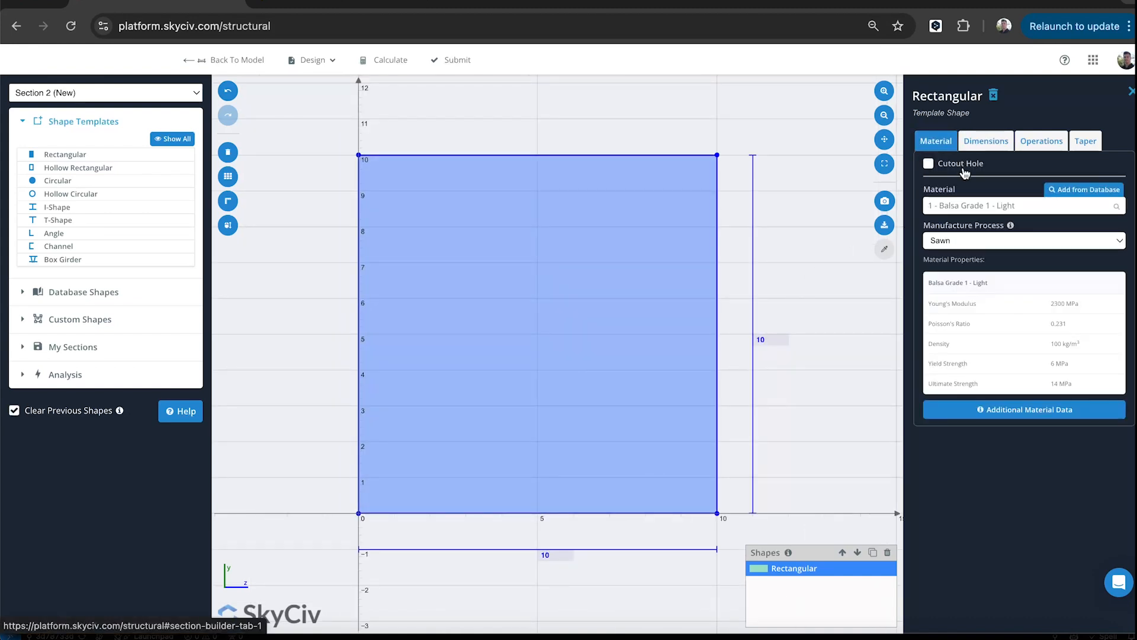
{"action": "left_click", "coordinate": [986, 205]}
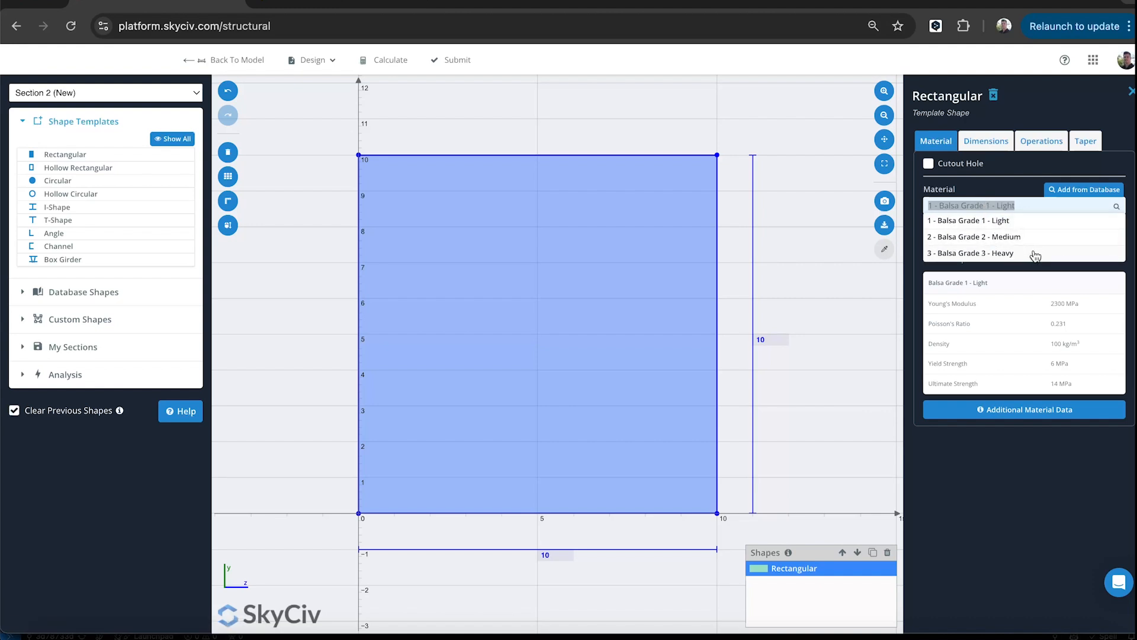
{"action": "left_click", "coordinate": [1033, 227]}
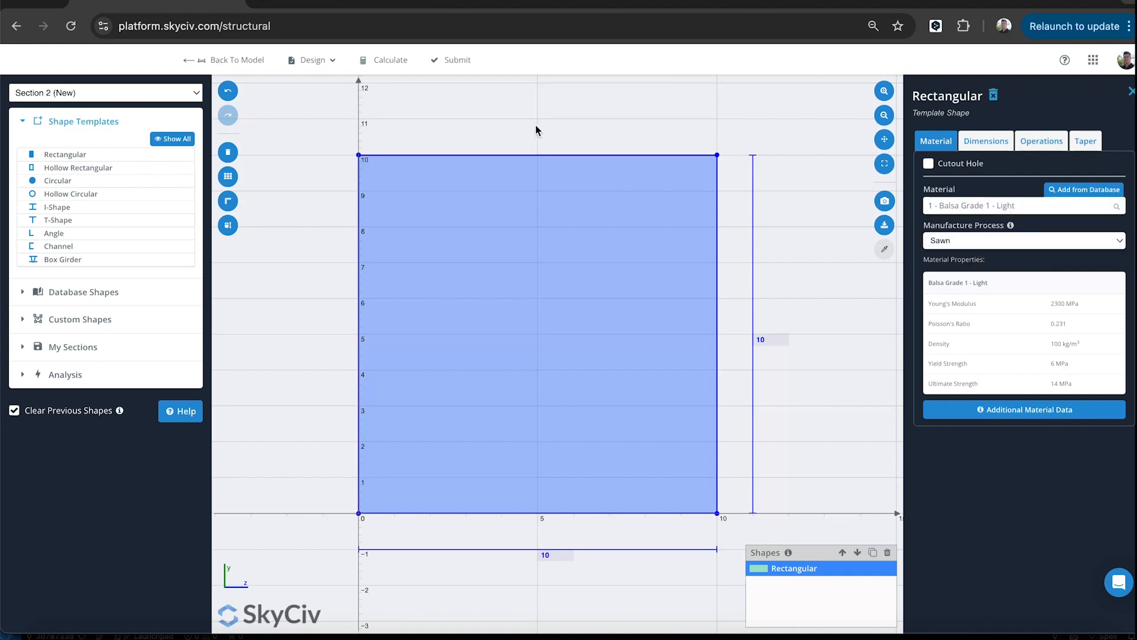
{"action": "left_click", "coordinate": [439, 58]}
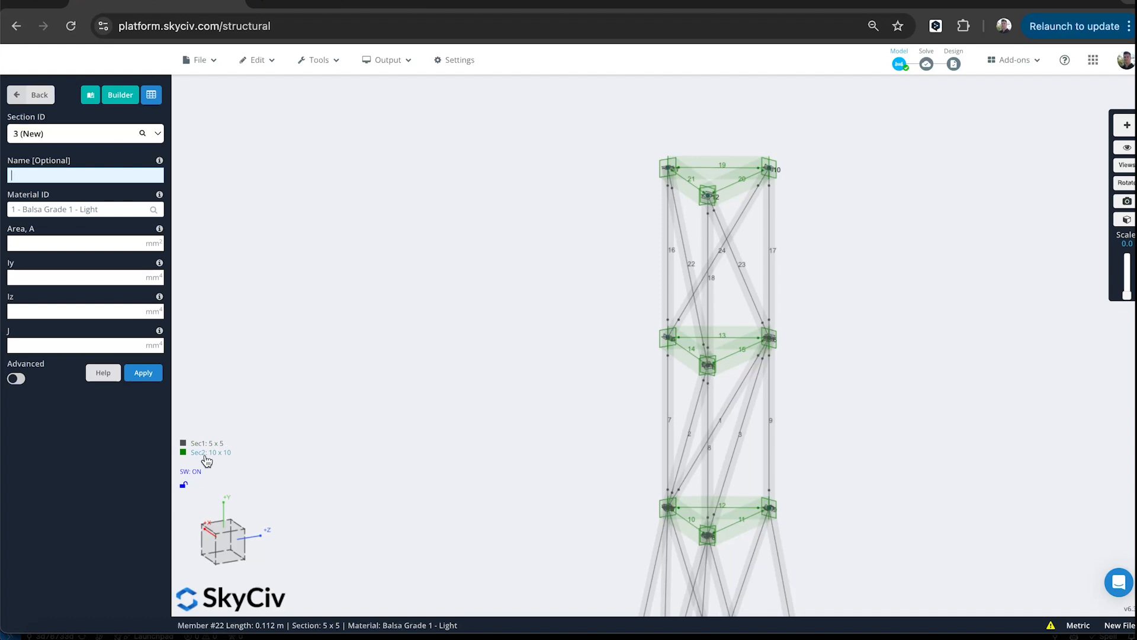
View the tower in a 3D render and examine the horizontal bracing members with the 10 x 10 section
{"action": "left_click", "coordinate": [388, 60]}
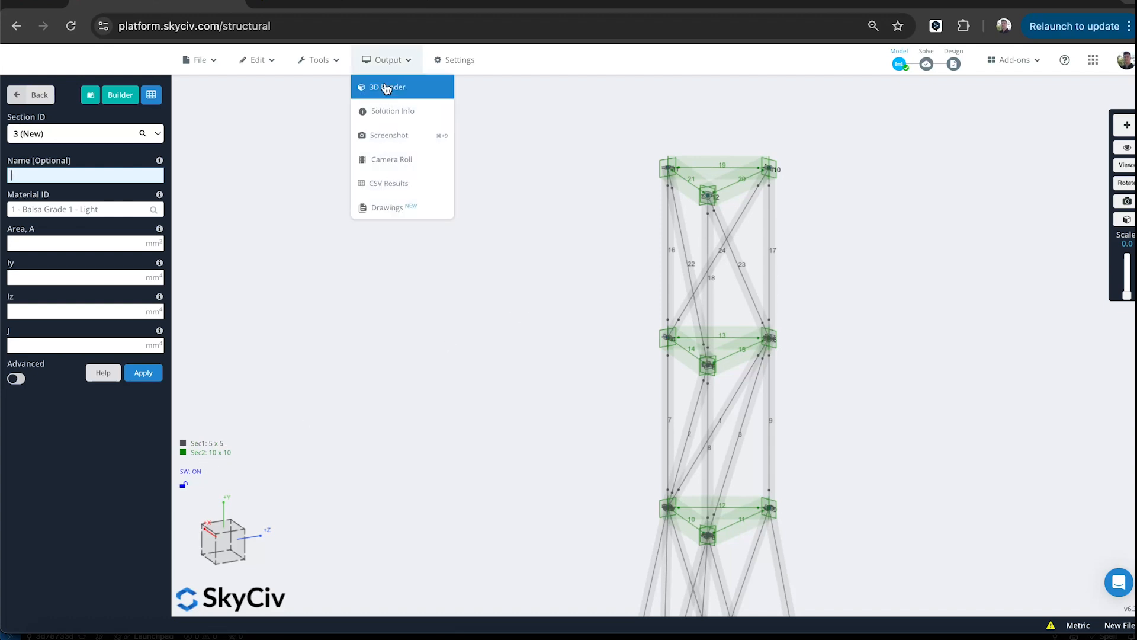
{"action": "left_click", "coordinate": [385, 85]}
{"action": "left_click", "coordinate": [578, 390]}
{"action": "left_click", "coordinate": [387, 60]}
{"action": "left_click", "coordinate": [380, 87]}
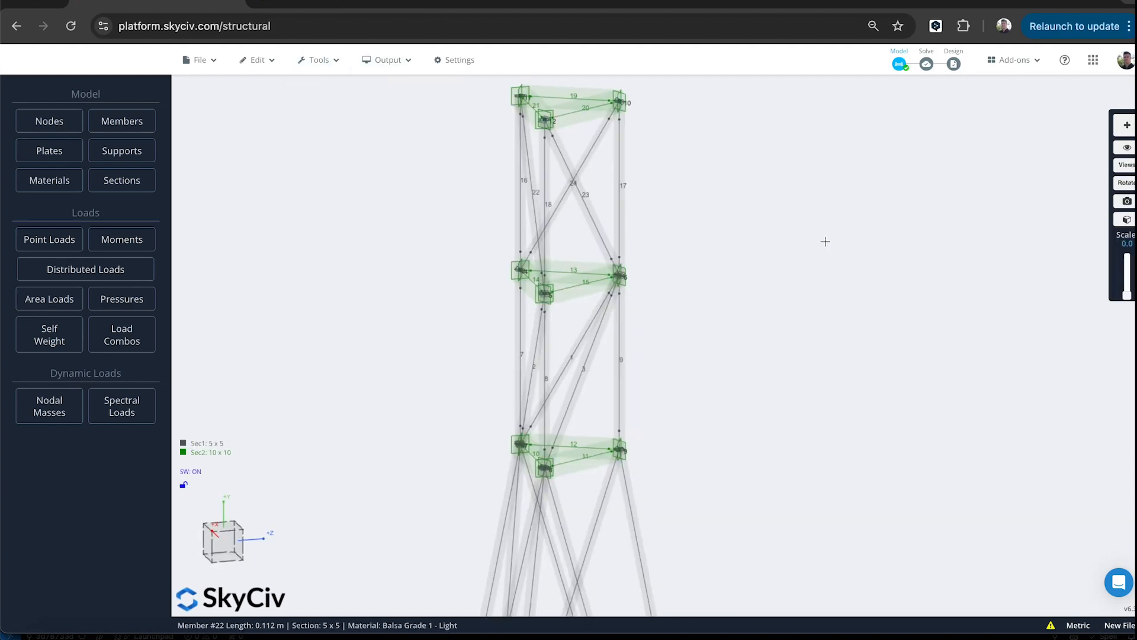
{"action": "scroll", "coordinate": [744, 254], "scroll_direction": "down", "scroll_amount": 3}
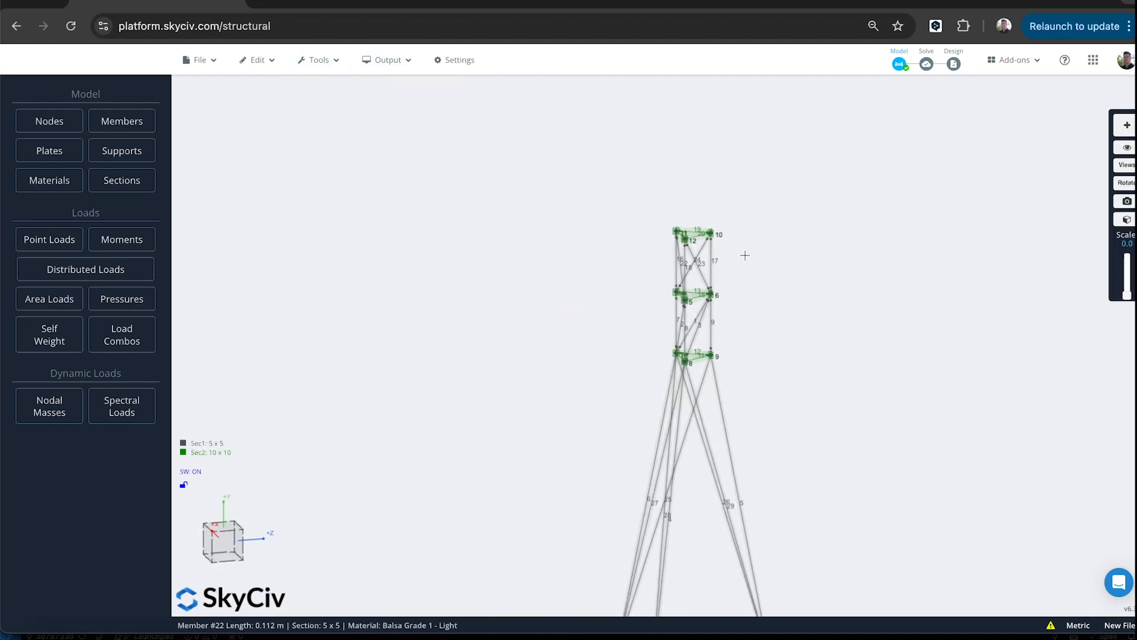
{"action": "scroll", "coordinate": [745, 255], "scroll_direction": "up", "scroll_amount": 5}
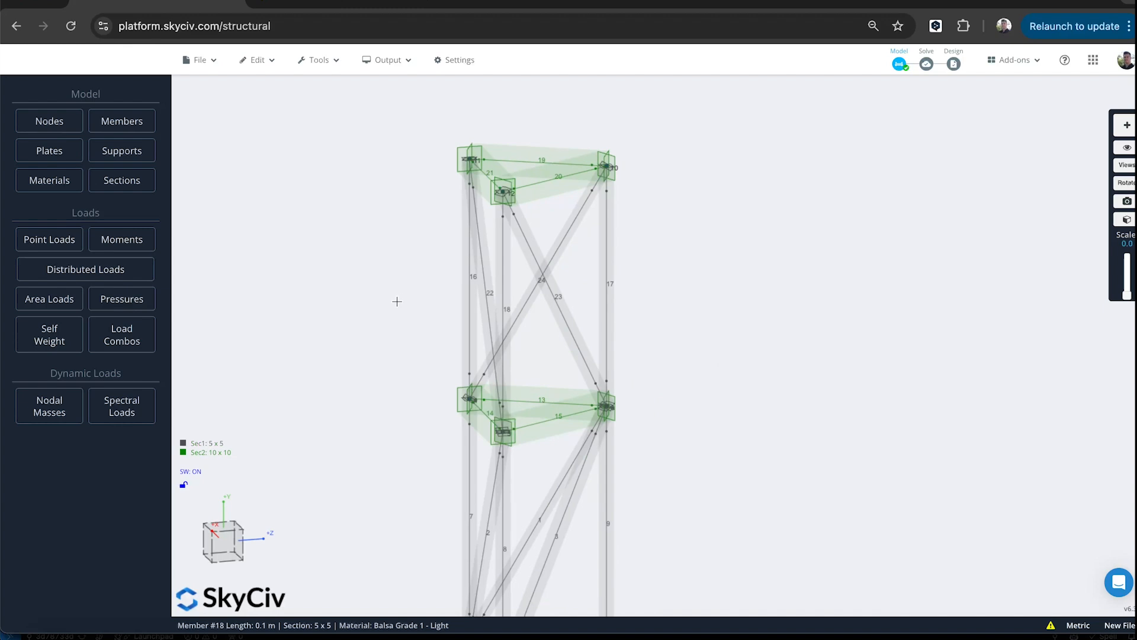
{"action": "right_click_drag", "start_coordinate": [396, 301], "coordinate": [449, 302]}
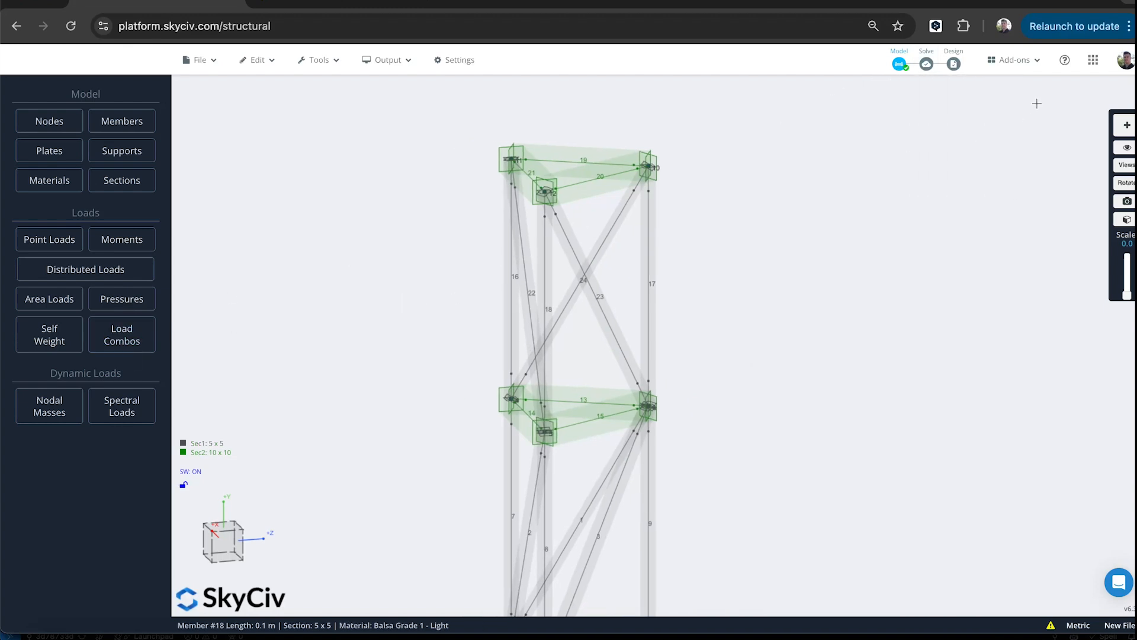
Rerun the Science Olympiad 2024-25 (TOWER) structure test and review the score and failure criteria
{"action": "left_click", "coordinate": [1014, 59]}
{"action": "left_click", "coordinate": [1027, 211]}
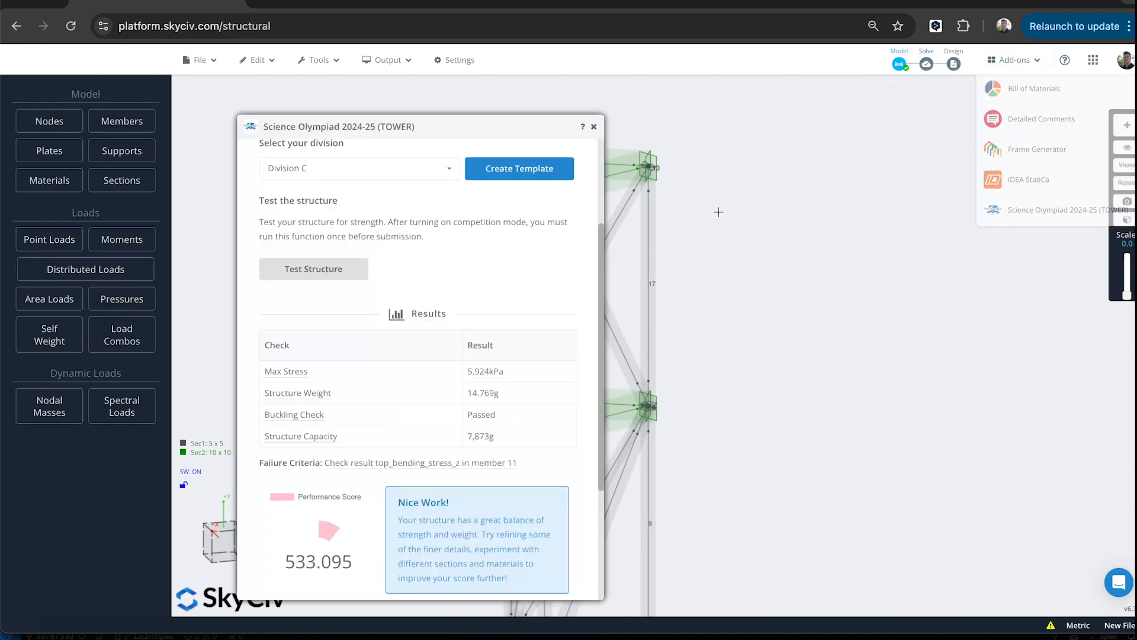
{"action": "left_click", "coordinate": [343, 274]}
{"action": "left_click_drag", "start_coordinate": [498, 133], "coordinate": [316, 107]}
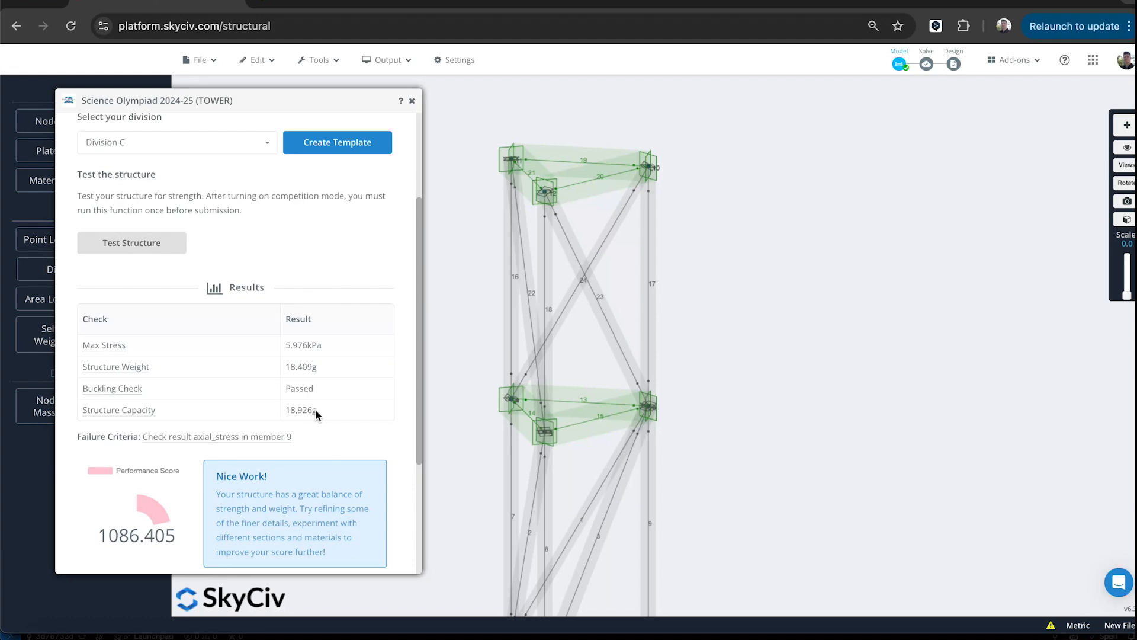
{"action": "mouse_move", "coordinate": [152, 443]}
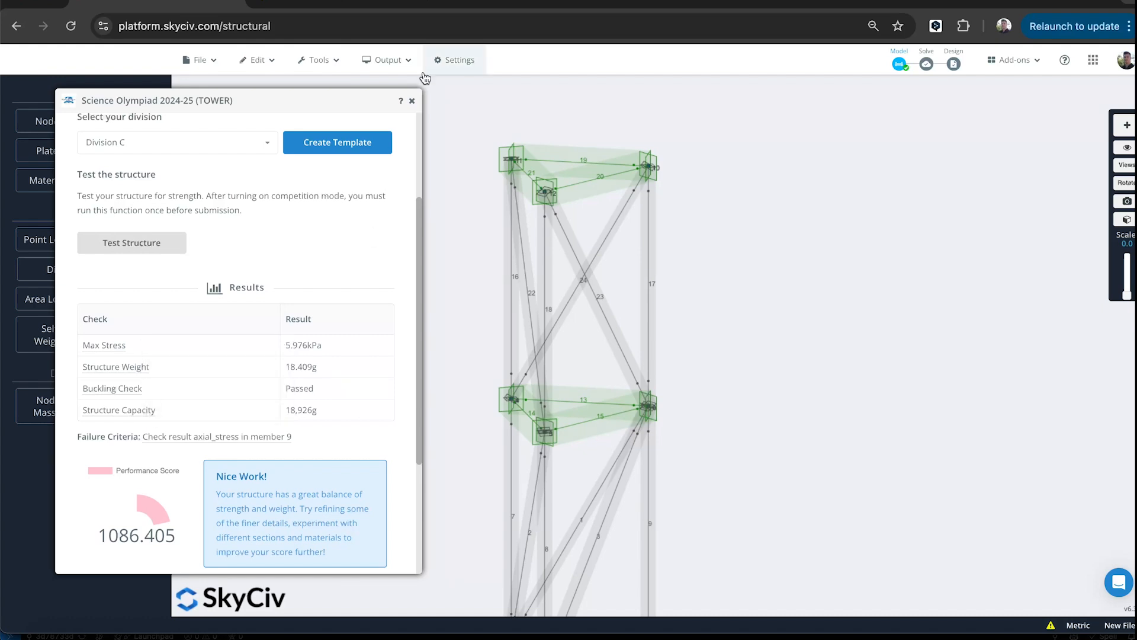
Run a linear static analysis of the tower, dismissing the reported model issues without repairing them
{"action": "left_click", "coordinate": [412, 101]}
{"action": "mouse_move", "coordinate": [930, 66]}
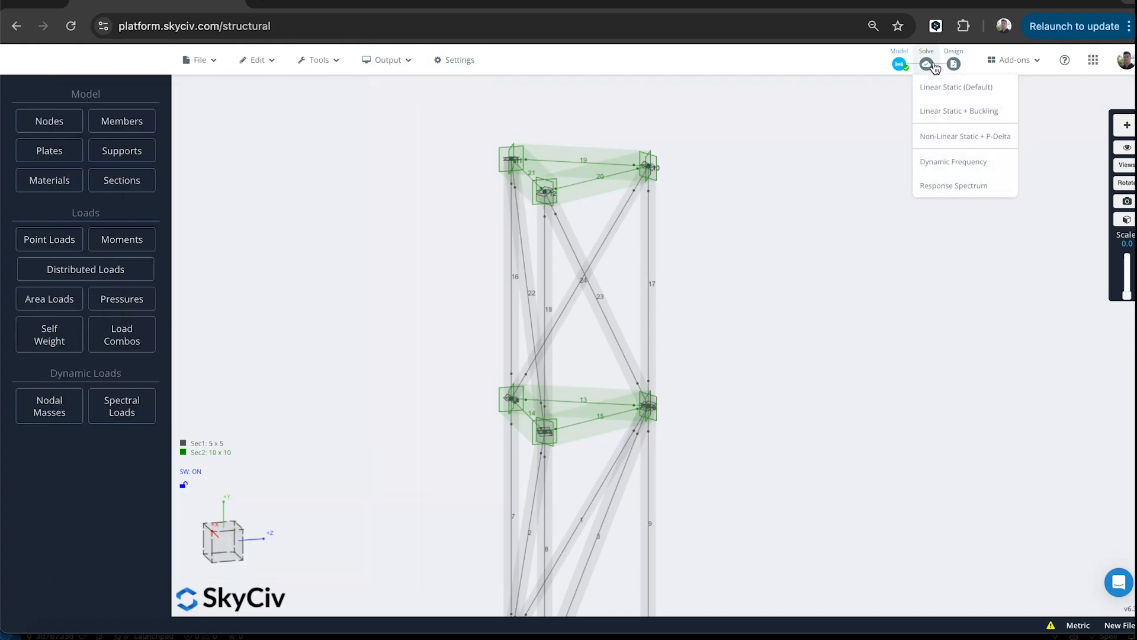
{"action": "left_click", "coordinate": [933, 67]}
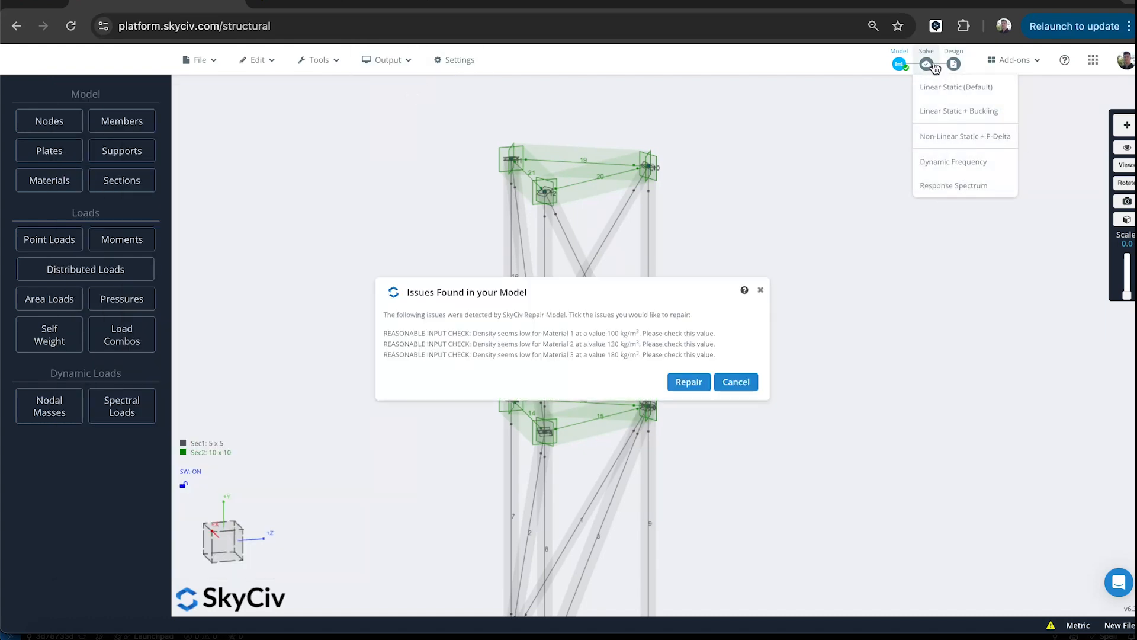
{"action": "left_click", "coordinate": [747, 384]}
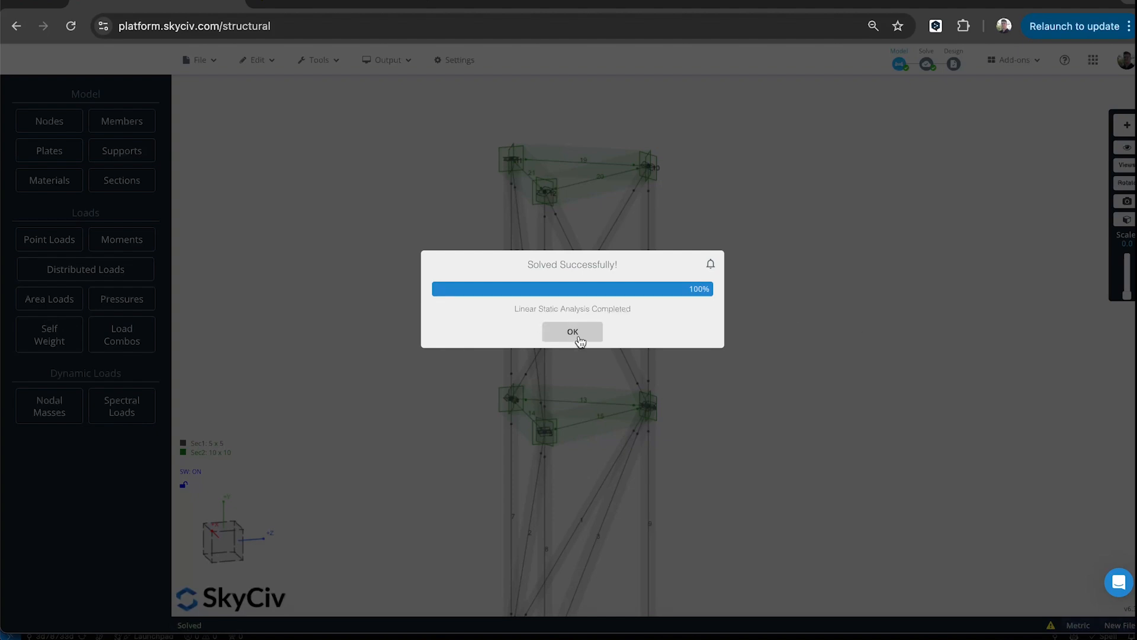
{"action": "left_click", "coordinate": [580, 341]}
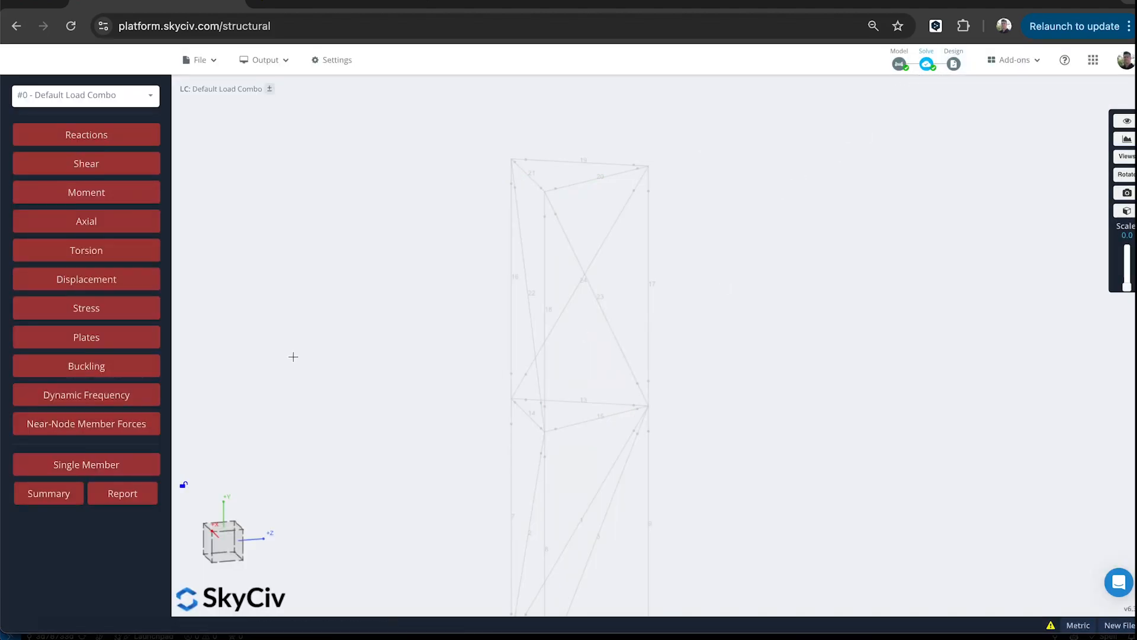
Reopen the Science Olympiad 2024-25 (TOWER) results beside the model and display the axial stress diagram
{"action": "mouse_move", "coordinate": [1001, 64]}
{"action": "left_click", "coordinate": [1050, 213]}
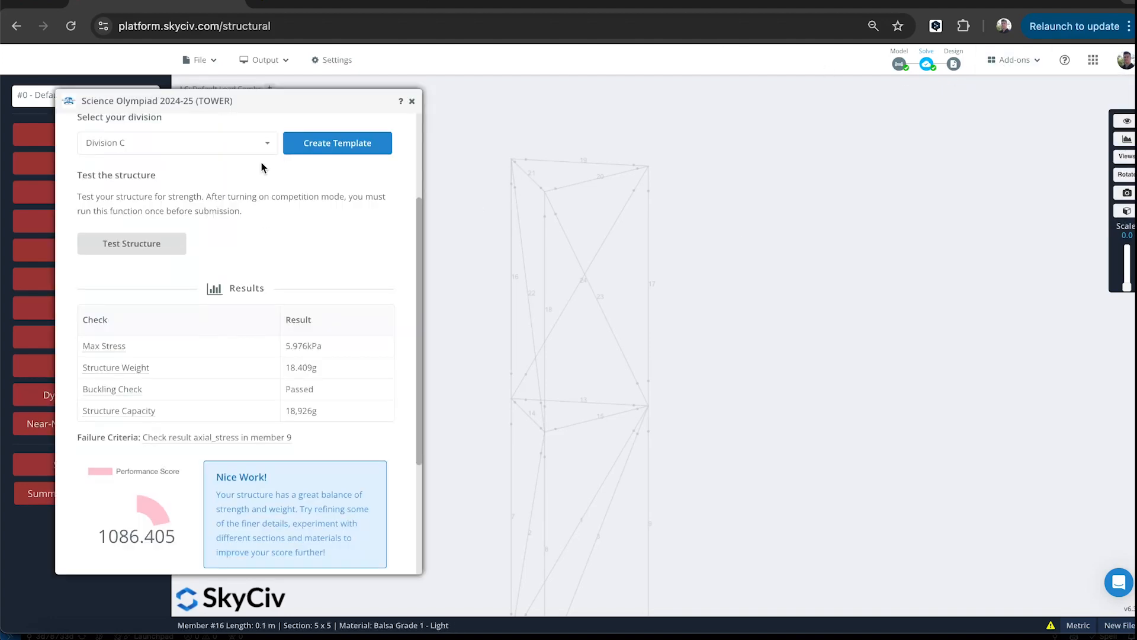
{"action": "left_click_drag", "start_coordinate": [221, 104], "coordinate": [476, 103]}
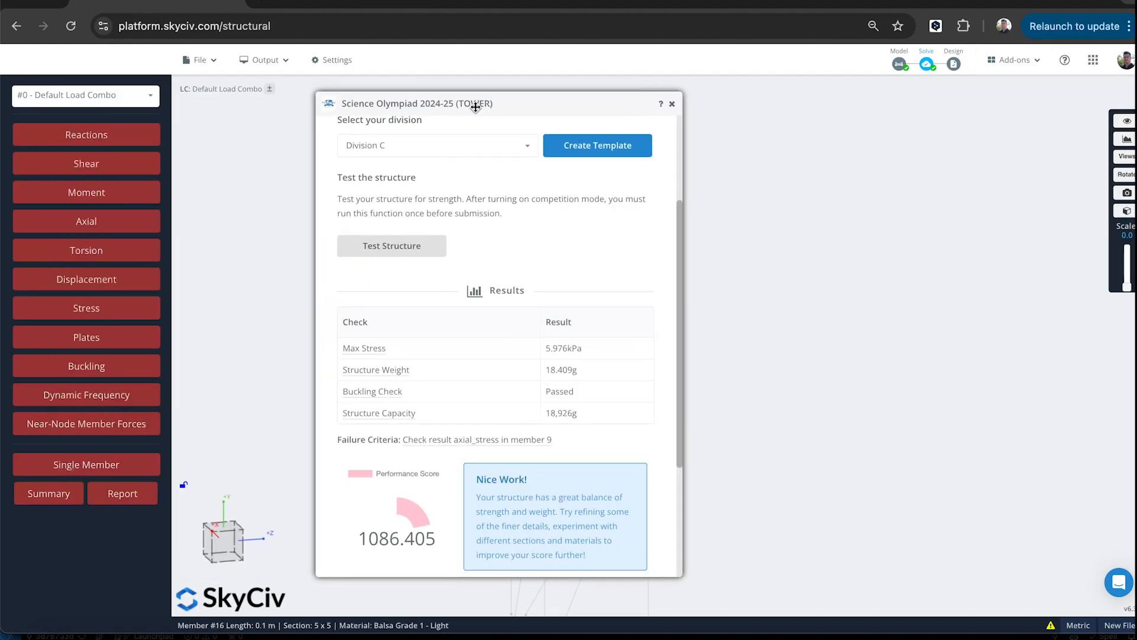
{"action": "left_click", "coordinate": [70, 308]}
{"action": "left_click_drag", "start_coordinate": [526, 109], "coordinate": [911, 106]}
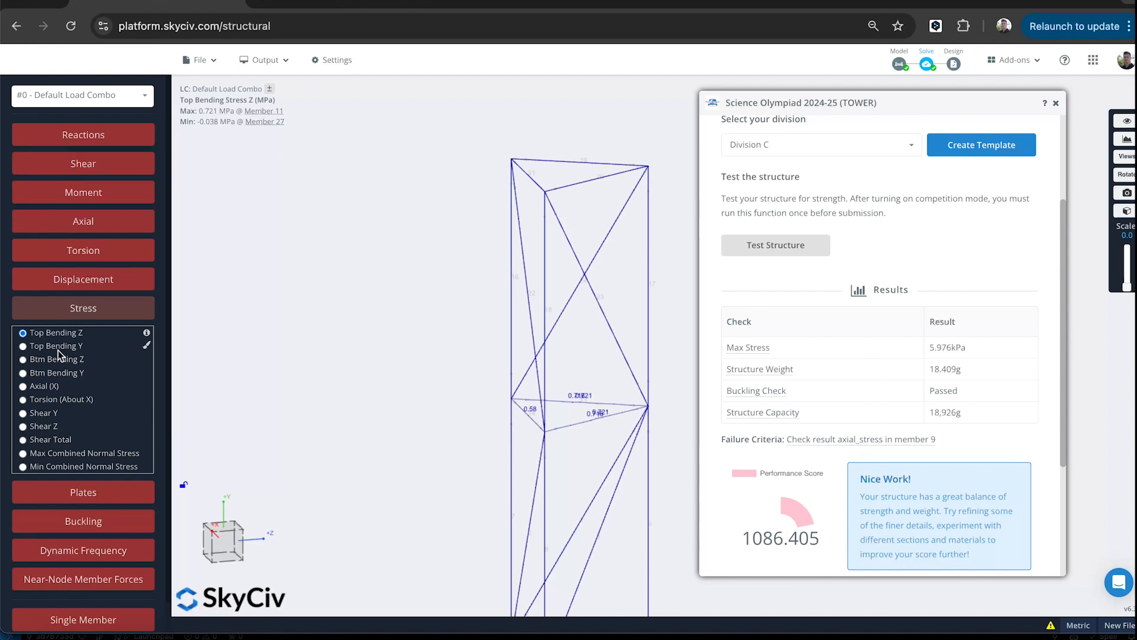
{"action": "left_click", "coordinate": [57, 385]}
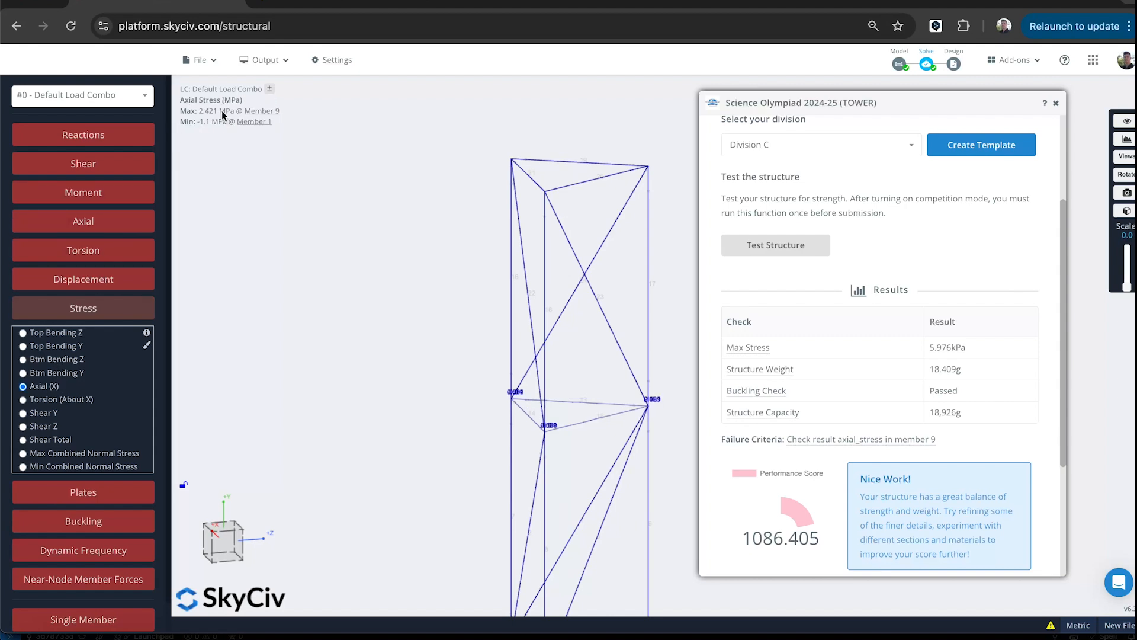
Isolate the member with the maximum axial stress and examine its stress diagram and connections in the tower
{"action": "left_click", "coordinate": [252, 111]}
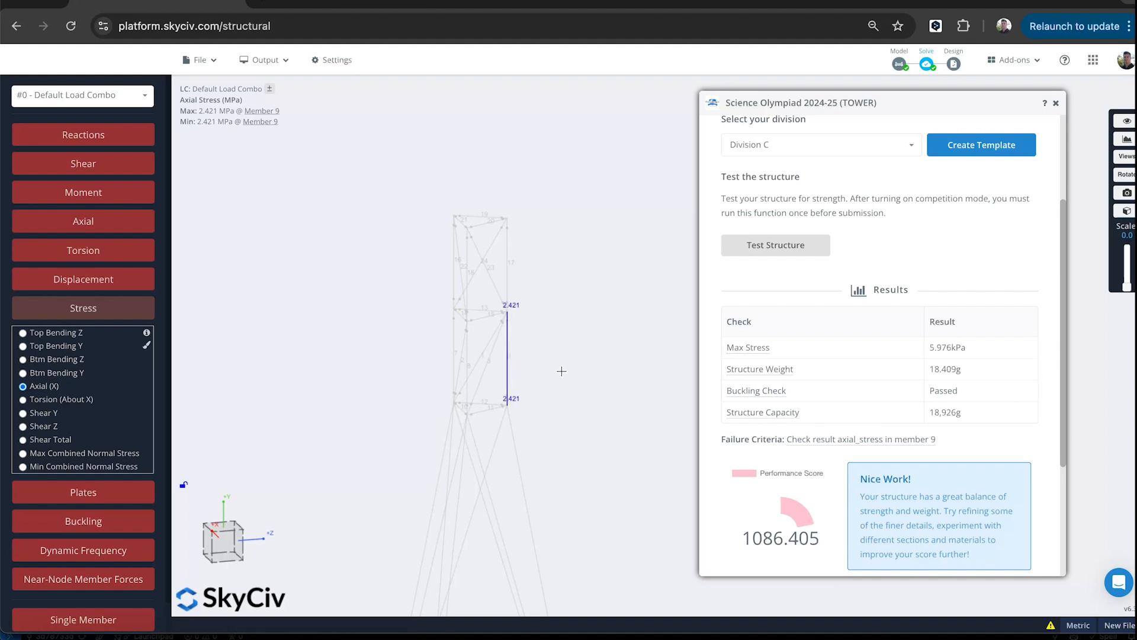
{"action": "mouse_move", "coordinate": [566, 371]}
{"action": "left_mouse_down"}
{"action": "mouse_move", "coordinate": [582, 365]}
{"action": "mouse_move", "coordinate": [573, 369]}
{"action": "left_mouse_up"}
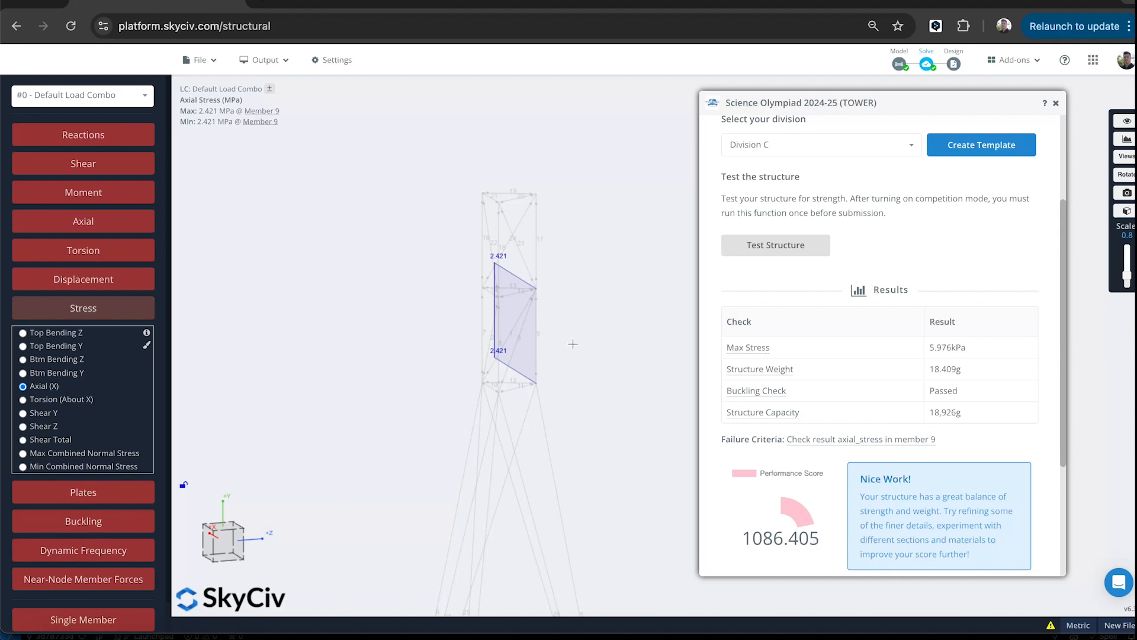
{"action": "scroll", "coordinate": [573, 343], "scroll_direction": "down", "scroll_amount": 5, "text": "shift"}
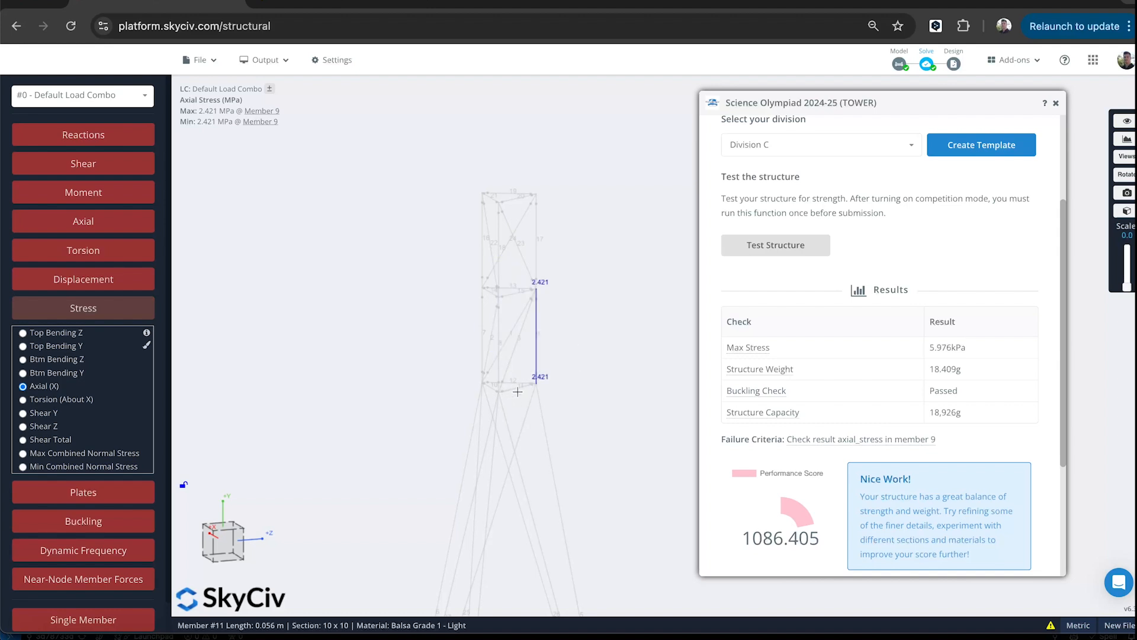
{"action": "scroll", "coordinate": [519, 391], "scroll_direction": "up", "scroll_amount": 5}
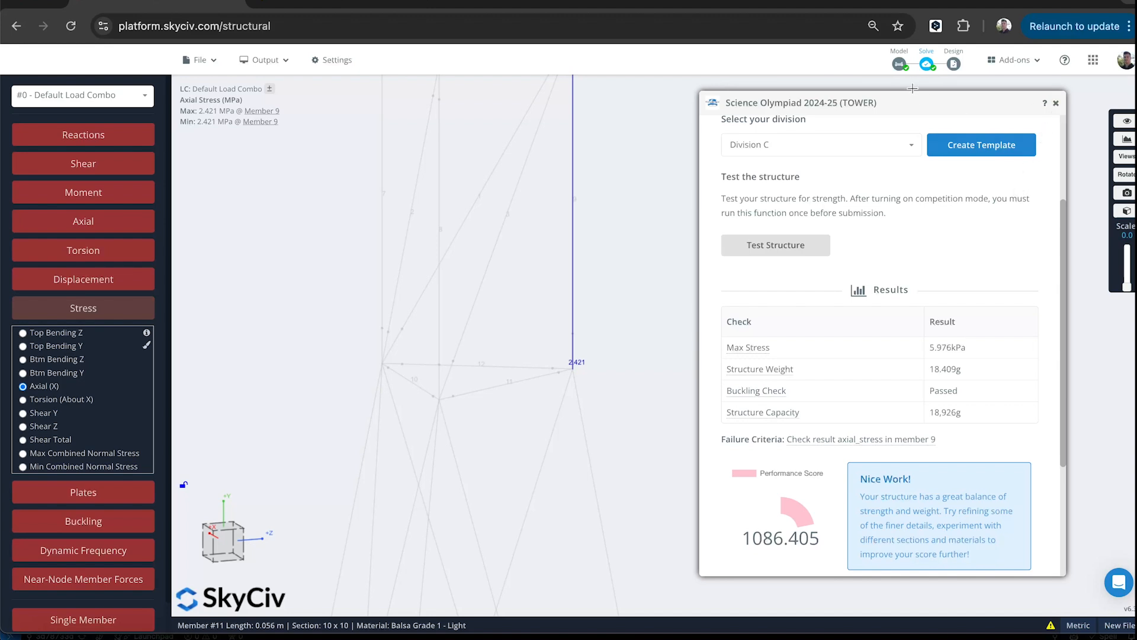
Return to the model, open the 5 x 5 section in the section builder, and review its available balsa materials without submitting changes
{"action": "left_click", "coordinate": [900, 64]}
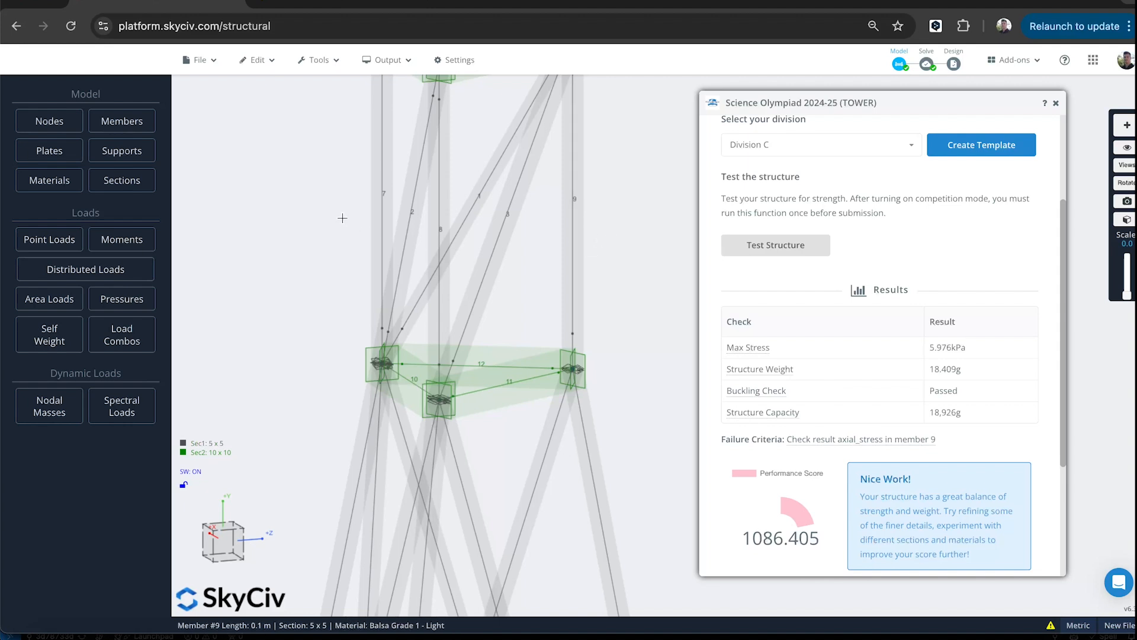
{"action": "left_click_drag", "start_coordinate": [320, 203], "coordinate": [628, 253]}
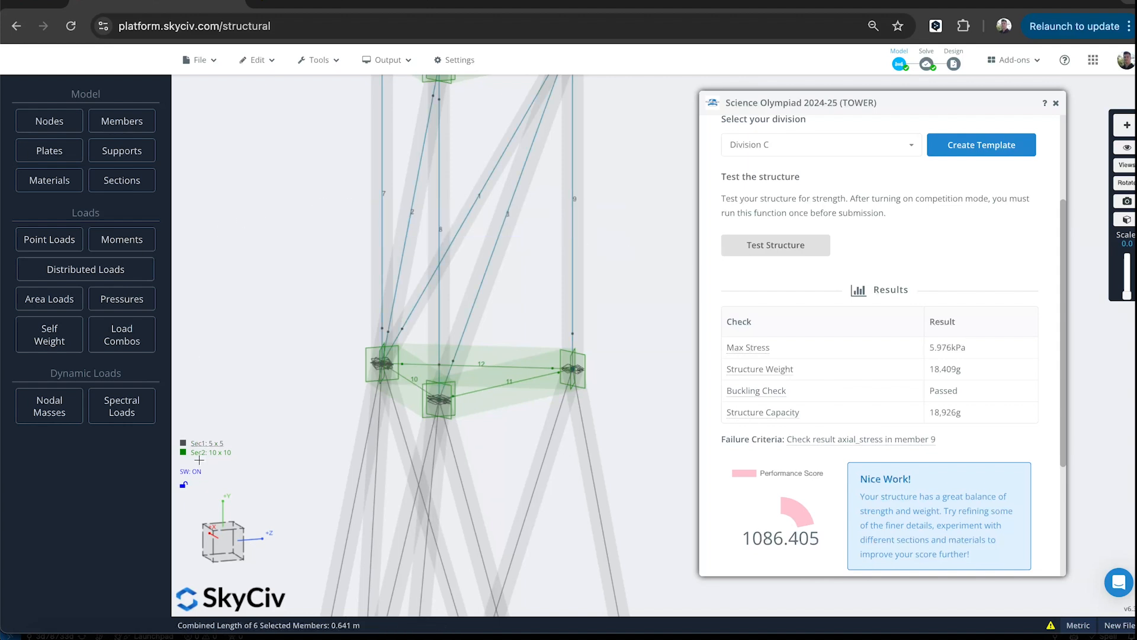
{"action": "left_click", "coordinate": [220, 447]}
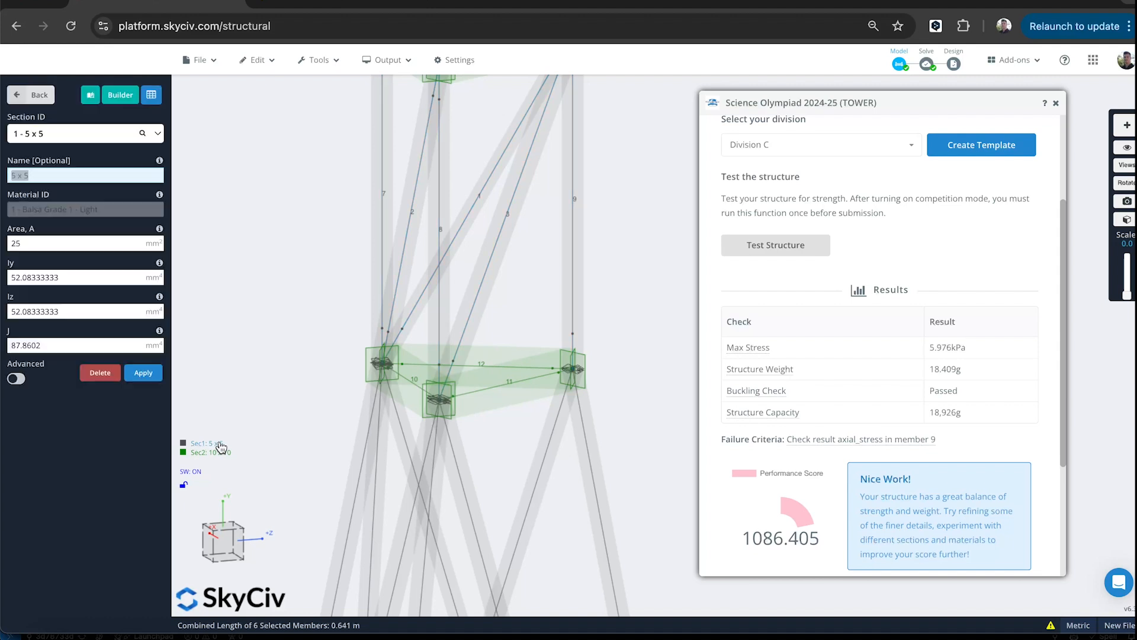
{"action": "left_click", "coordinate": [116, 92]}
{"action": "left_click_drag", "start_coordinate": [976, 99], "coordinate": [551, 99]}
{"action": "left_click", "coordinate": [1017, 208]}
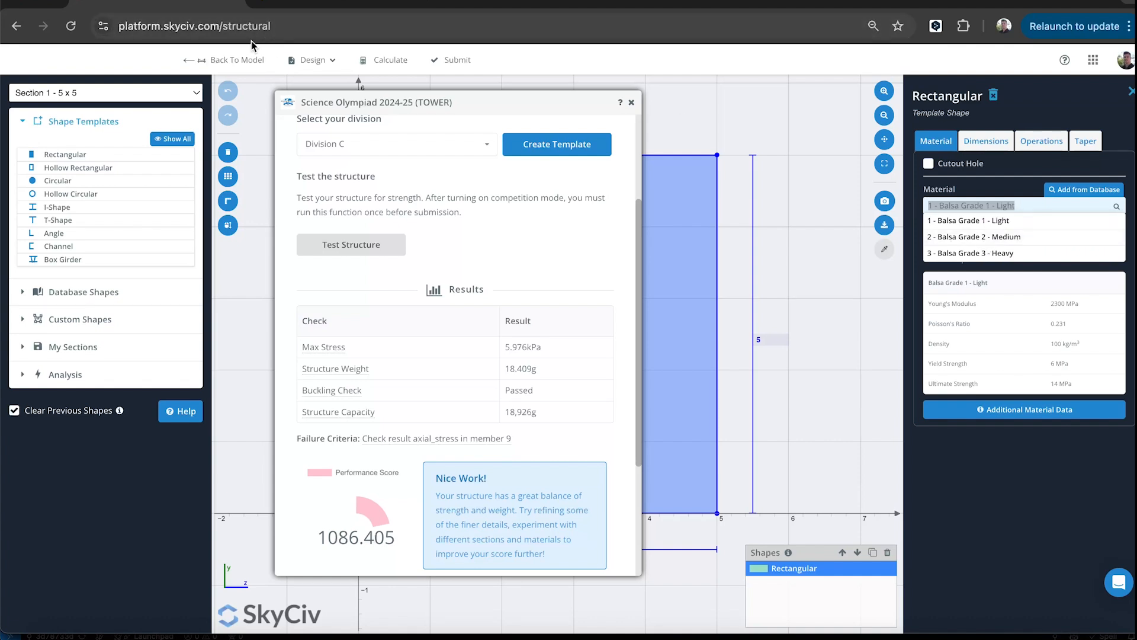
{"action": "left_click", "coordinate": [245, 60]}
View the whole tower beside the Science Olympiad results and review its performance score and failure criteria
{"action": "left_click_drag", "start_coordinate": [471, 102], "coordinate": [860, 100]}
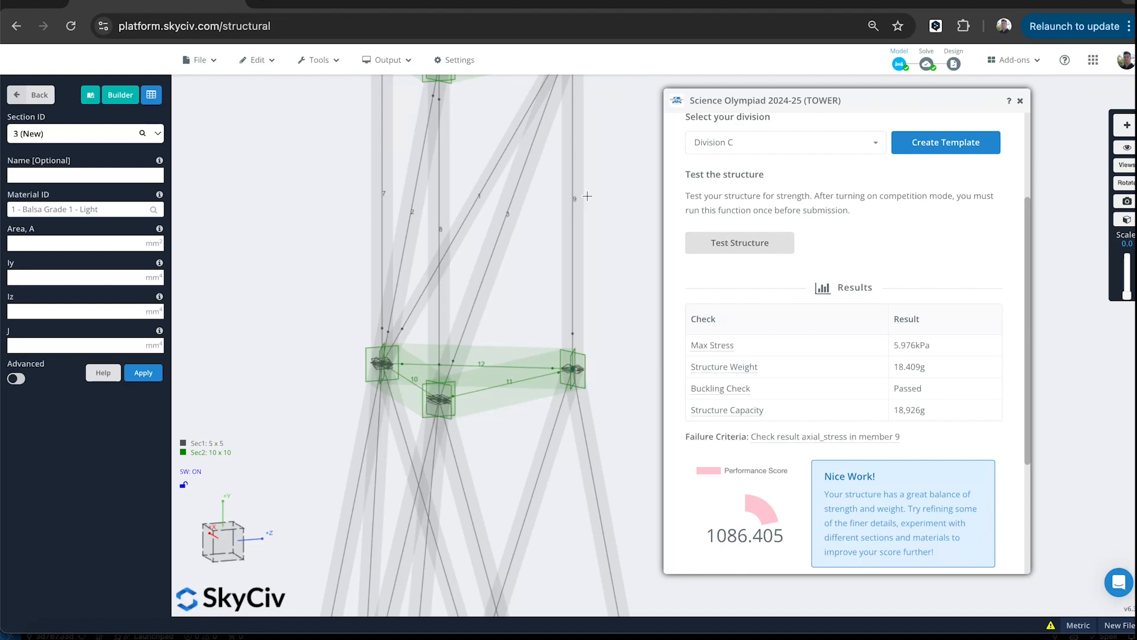
{"action": "scroll", "coordinate": [587, 195], "scroll_direction": "down", "scroll_amount": 5}
{"action": "scroll", "coordinate": [601, 190], "scroll_direction": "down", "scroll_amount": 3}
{"action": "right_click_drag", "start_coordinate": [621, 187], "coordinate": [507, 245]}
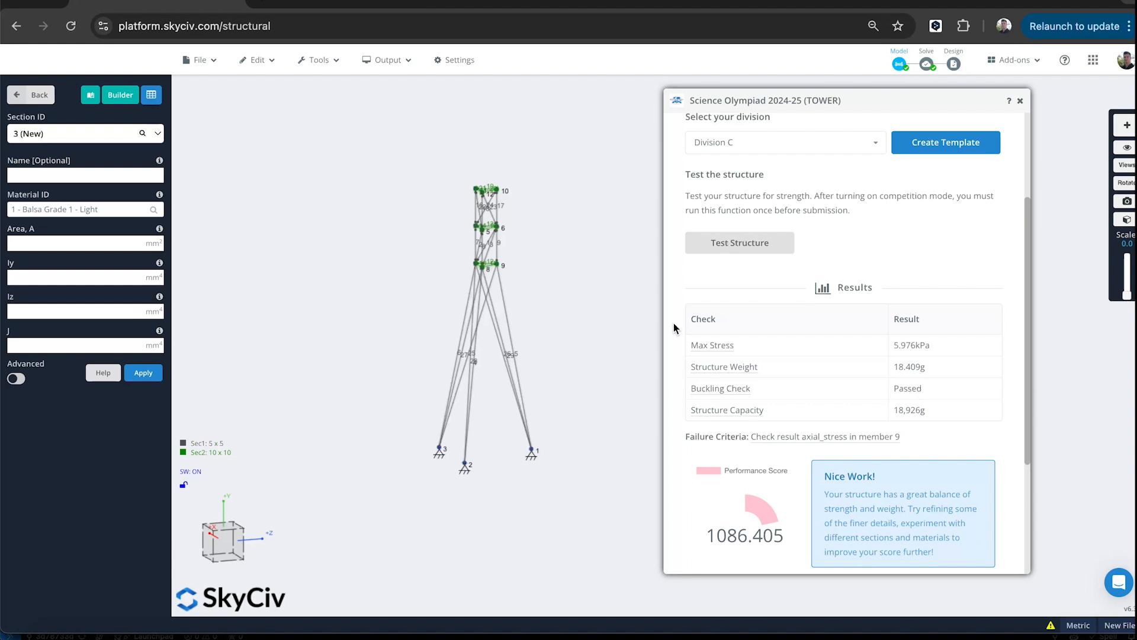
{"action": "scroll", "coordinate": [765, 453], "scroll_direction": "down", "scroll_amount": 1}
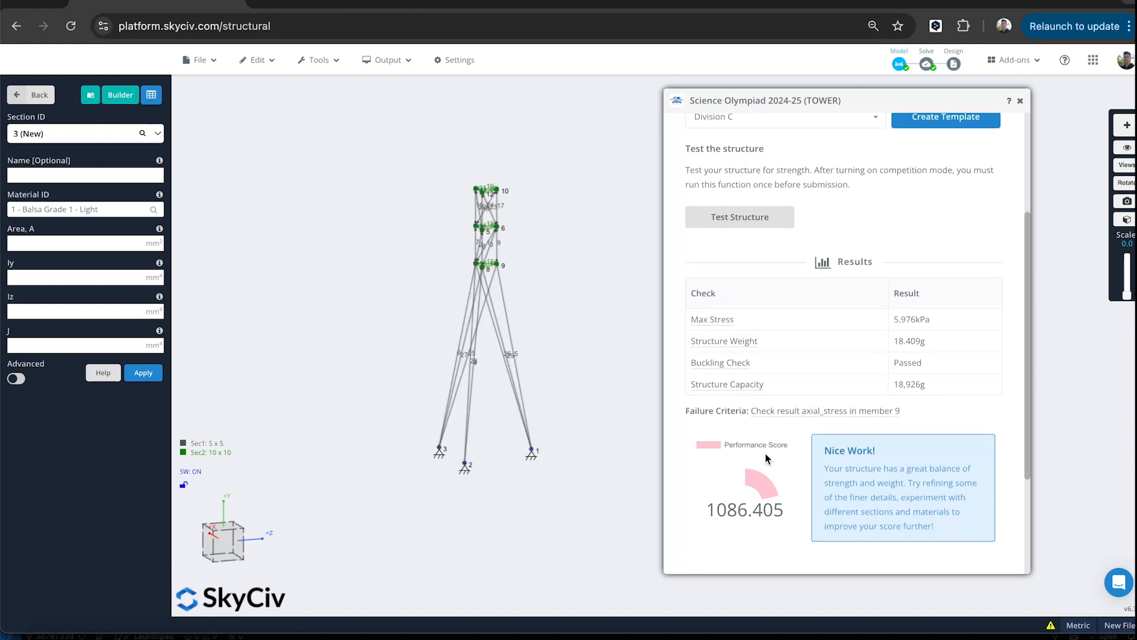